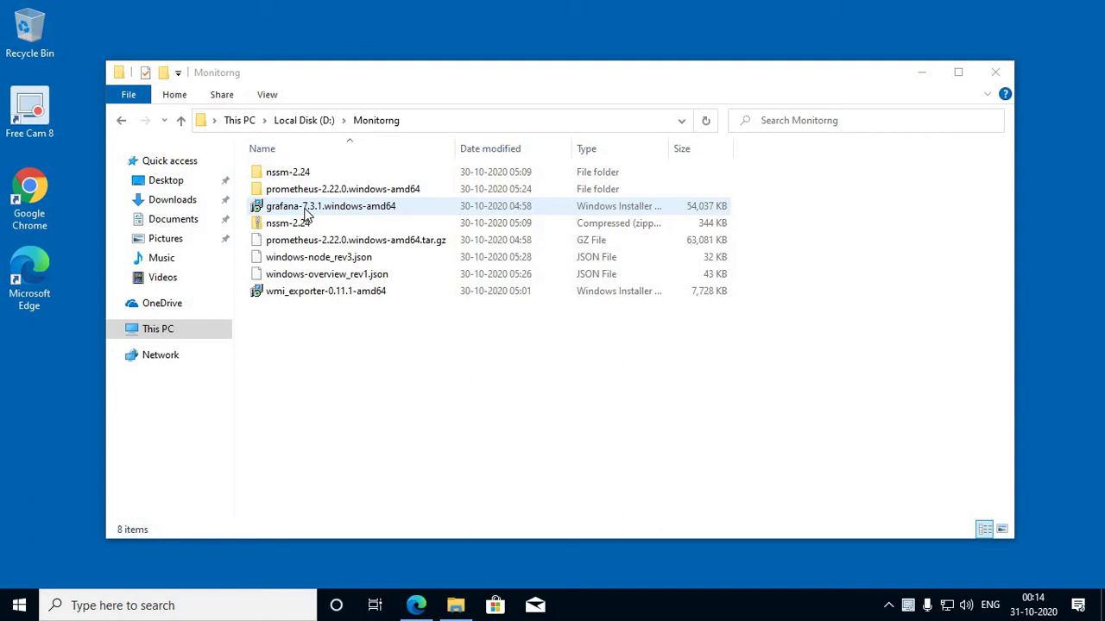
Step: Launch the Grafana 7.3.1 MSI installer and accept the licence agreement
double_click(306, 210)
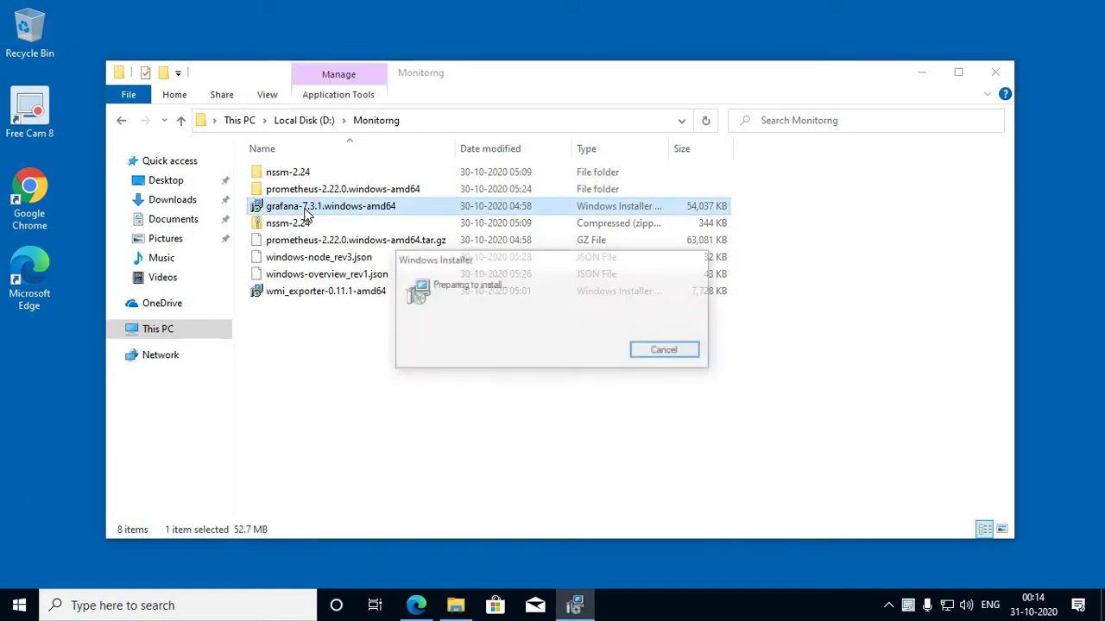
left_click(634, 444)
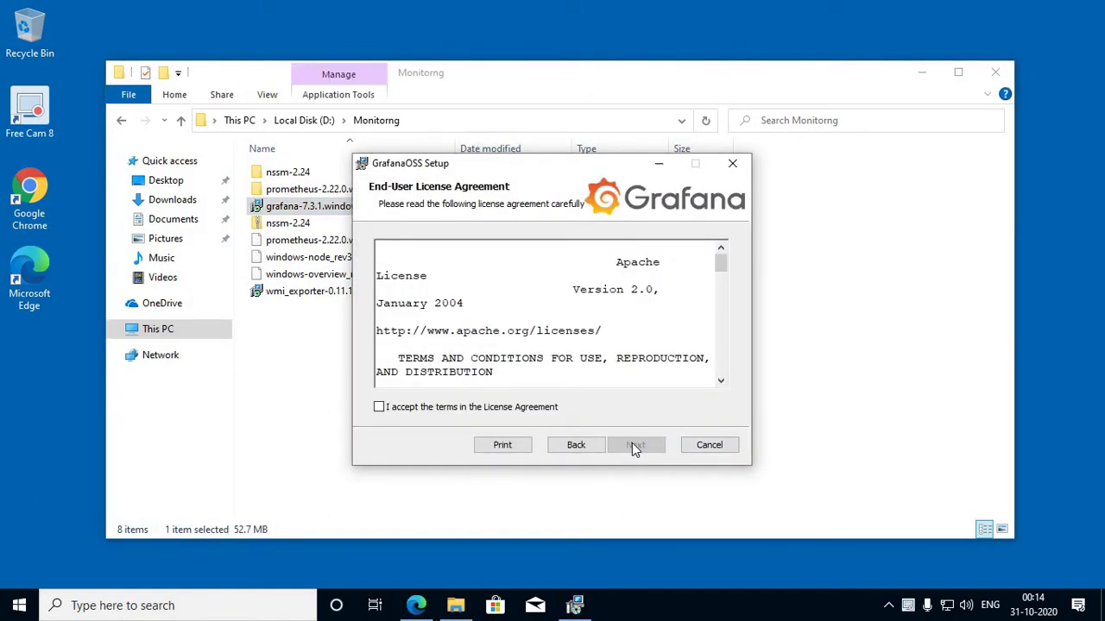
left_click(443, 410)
left_click(637, 454)
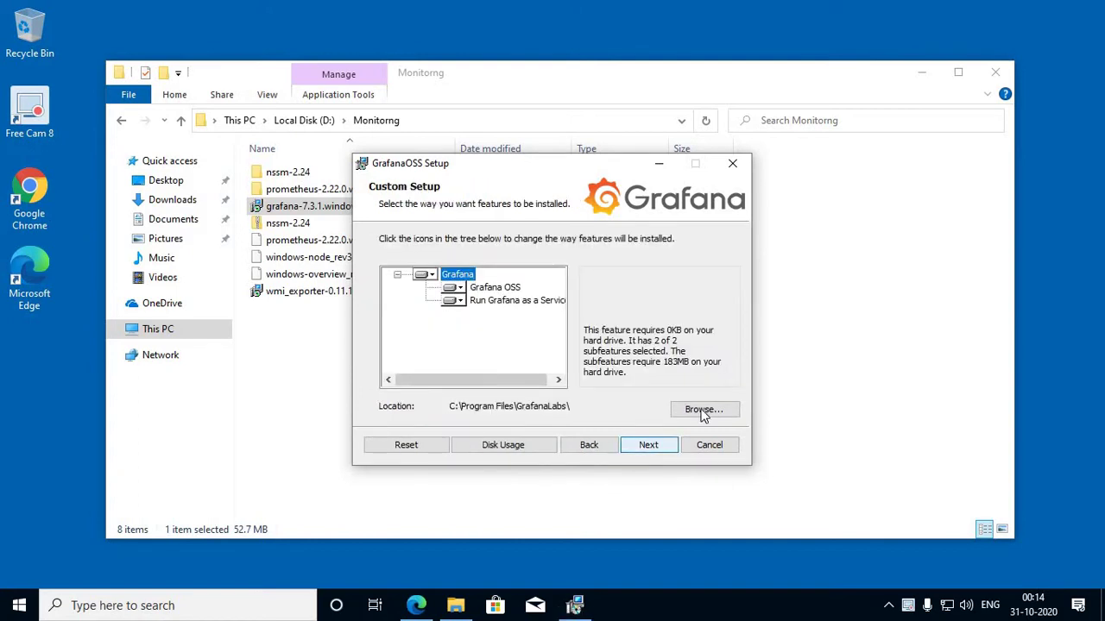
Step: Change the install destination folder to D:\Monitoring\GrafanaLab\
left_click(703, 409)
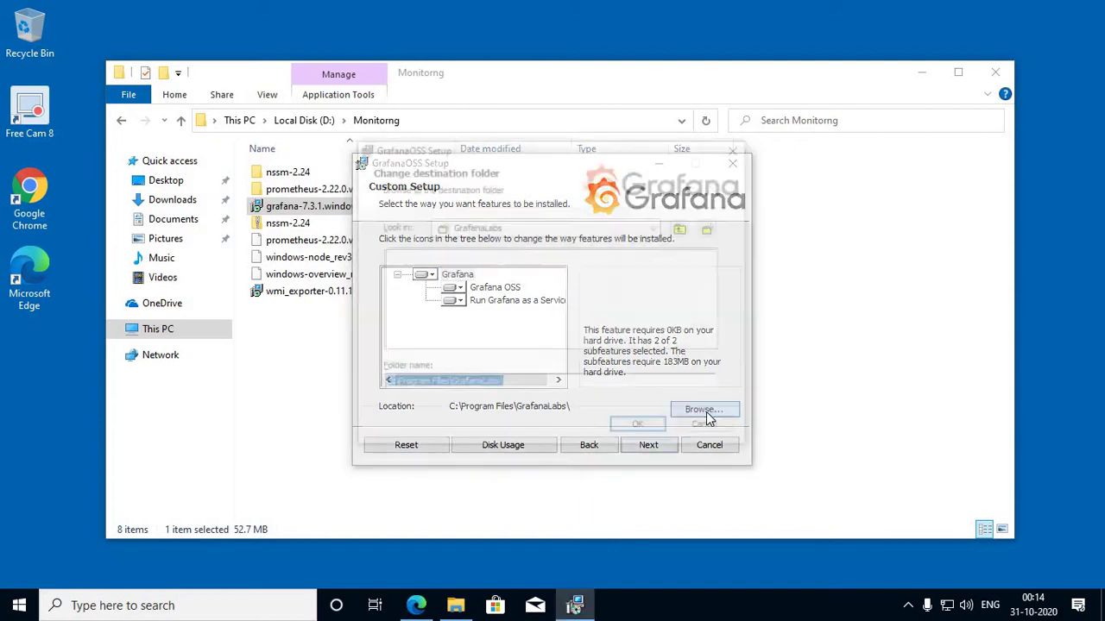
left_click(685, 229)
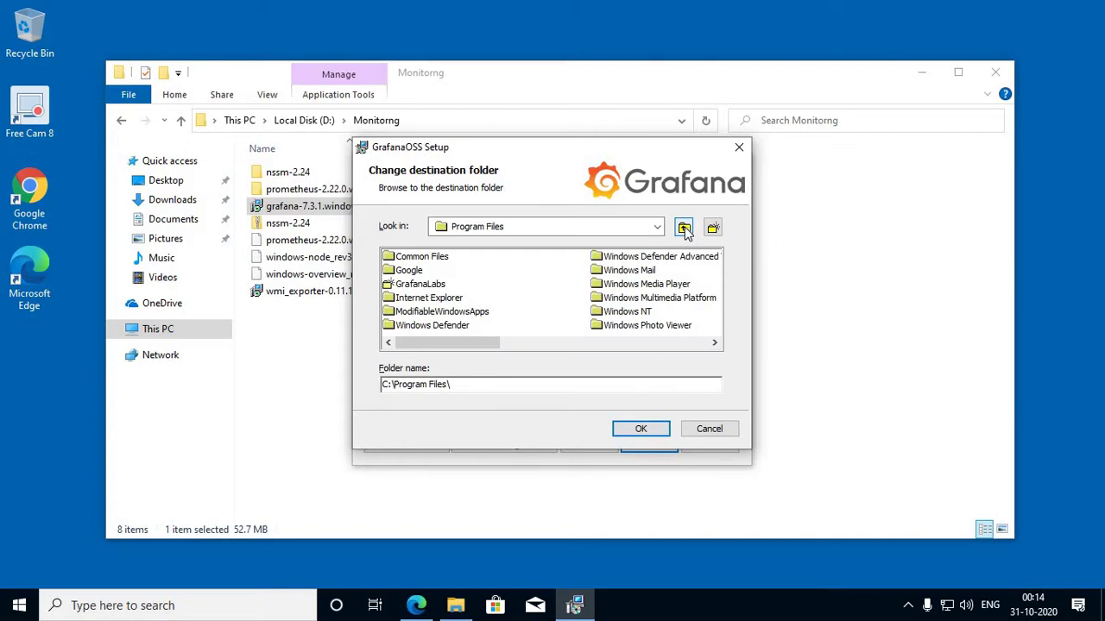
left_click_drag(389, 383, 364, 384)
type("D")
key("Right")
type("Monito")
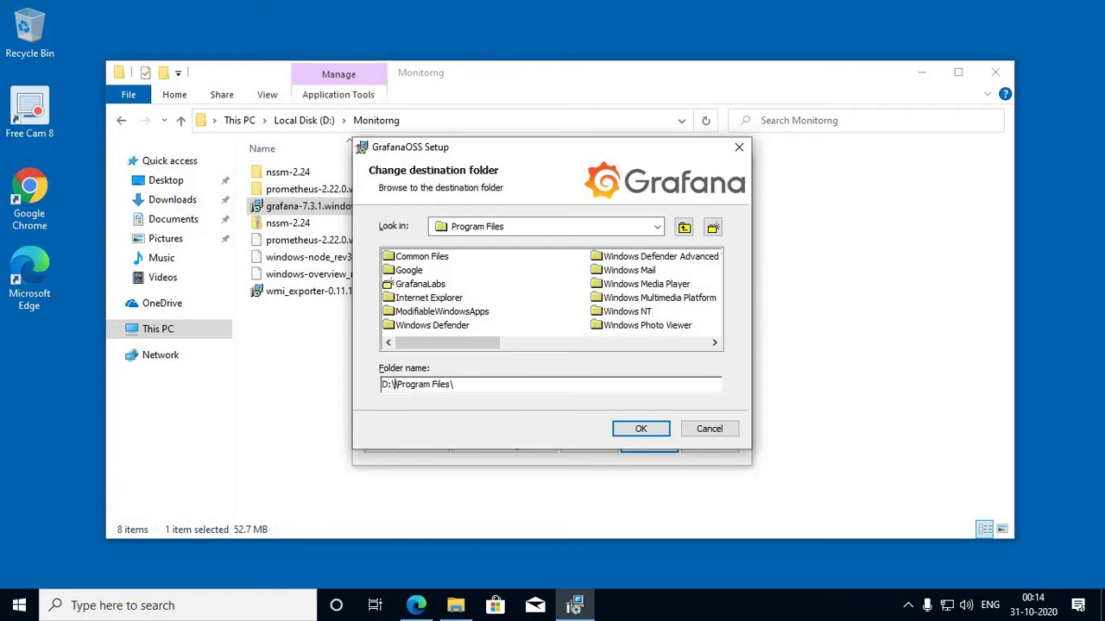
type("ring")
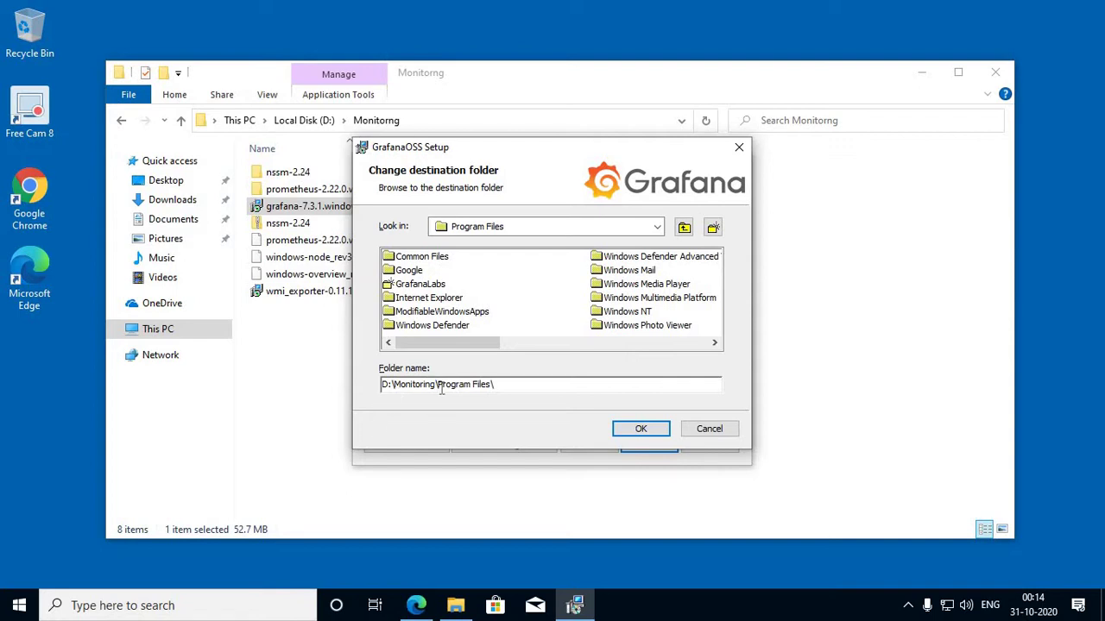
left_click_drag(438, 385, 604, 387)
type("GrafanaLab")
left_click(639, 429)
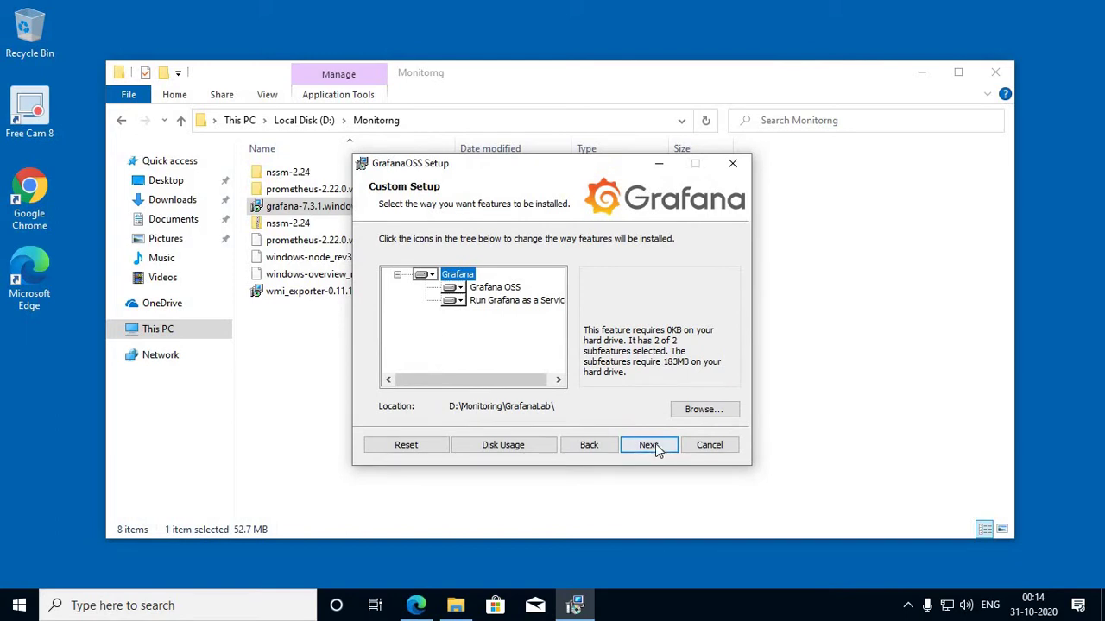
Step: Run the GrafanaOSS installation to completion and close the finished setup wizard
left_click(649, 446)
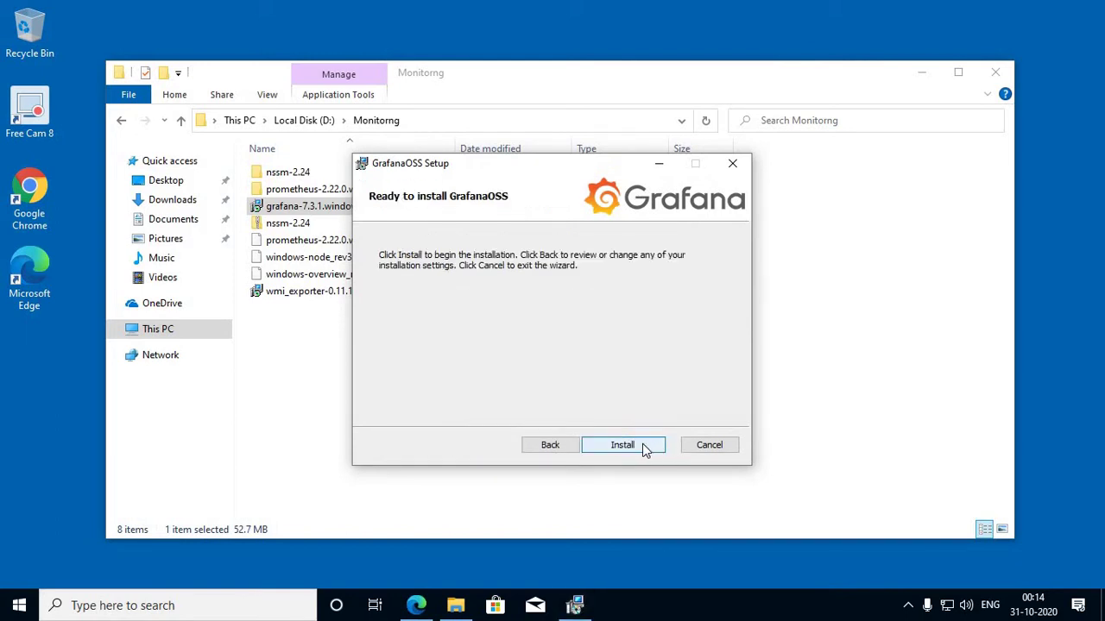
left_click(643, 447)
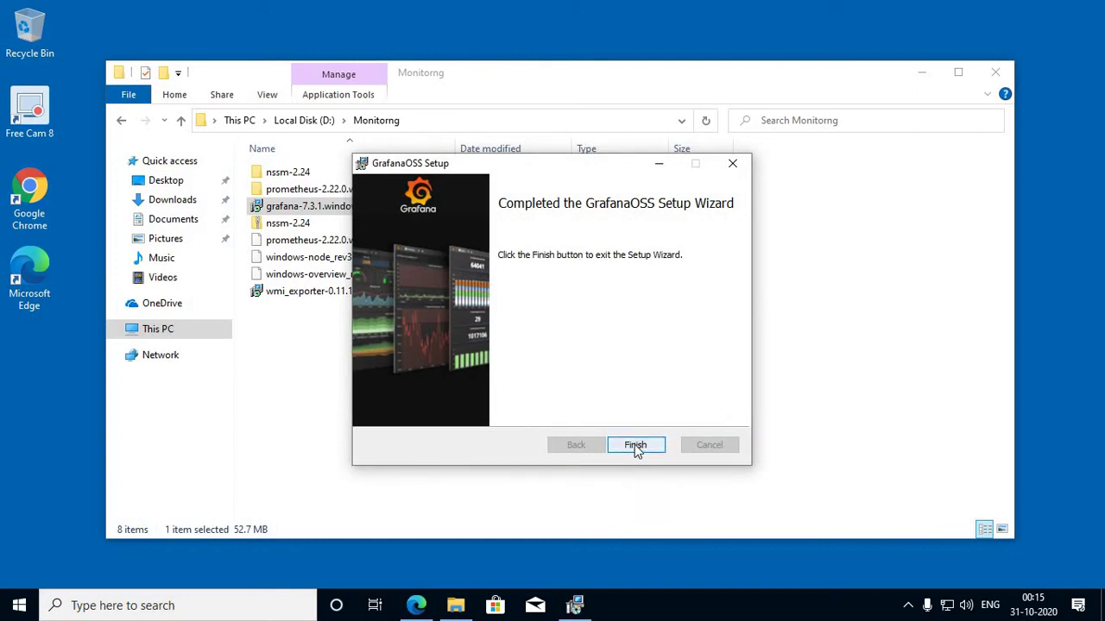
left_click(634, 444)
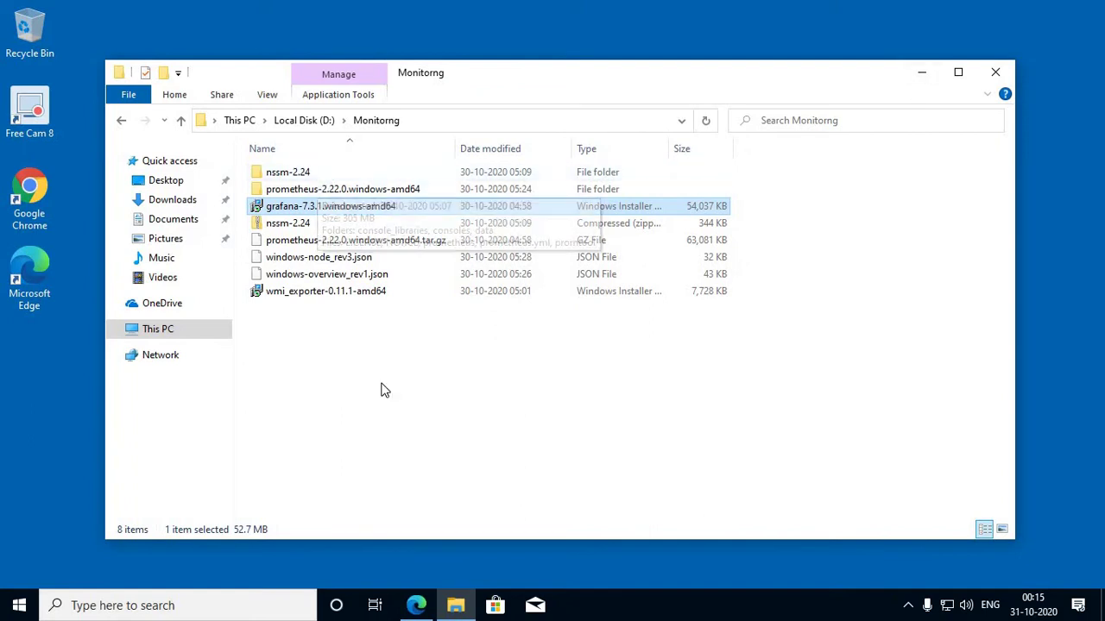
Step: Browse to the D:\Monitoring\GrafanaLab\grafana\conf folder
left_click(316, 128)
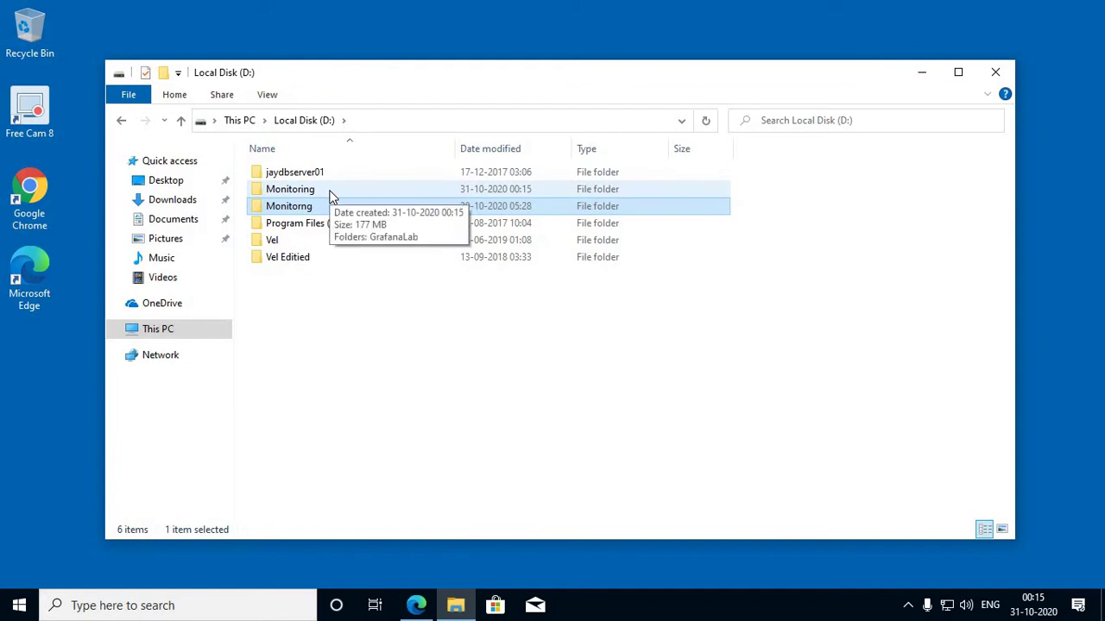
double_click(330, 191)
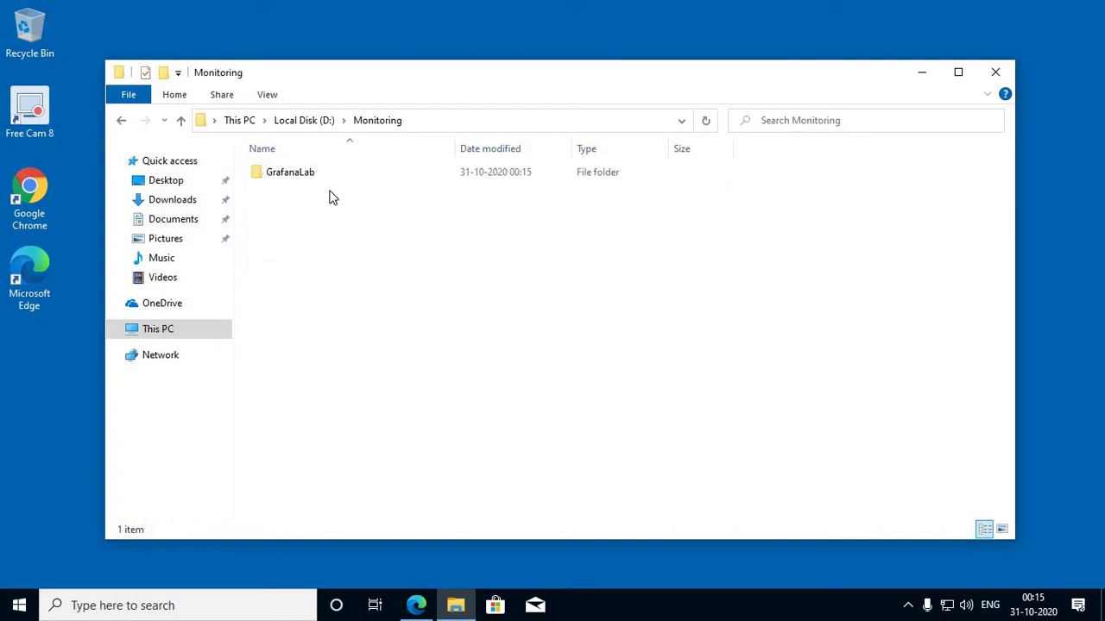
double_click(301, 182)
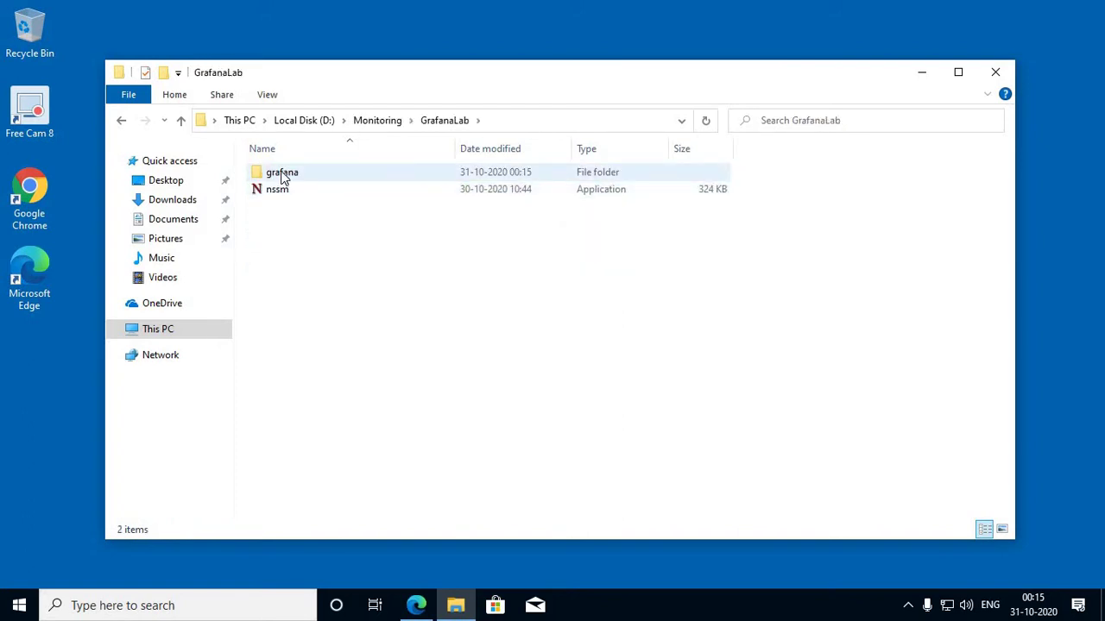
double_click(283, 174)
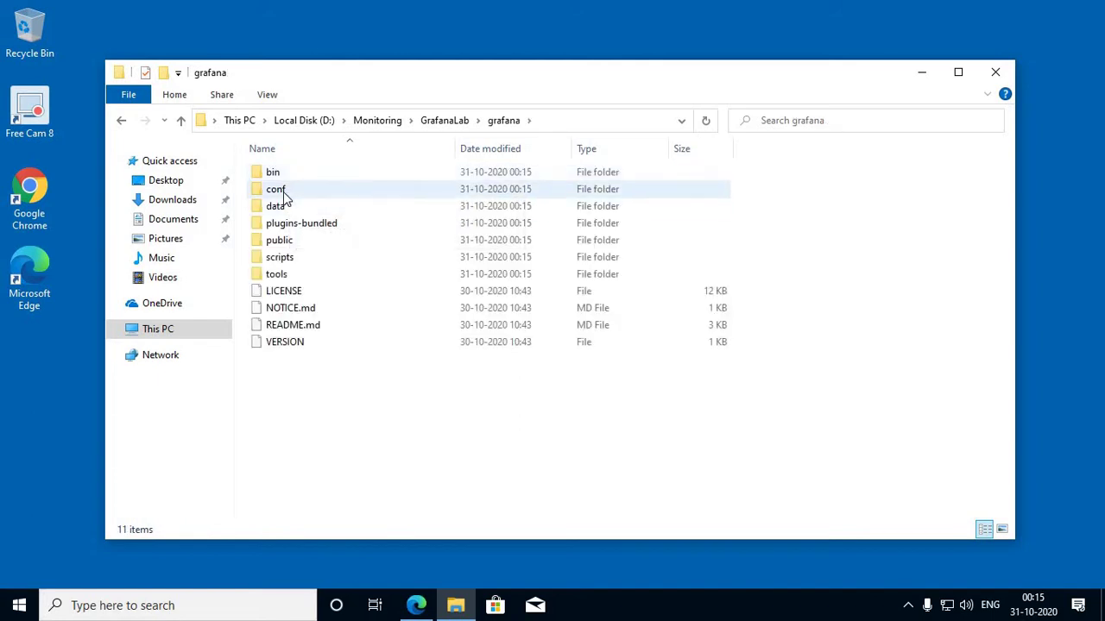
double_click(283, 192)
Step: Open the defaults configuration file with Notepad
left_click(293, 194)
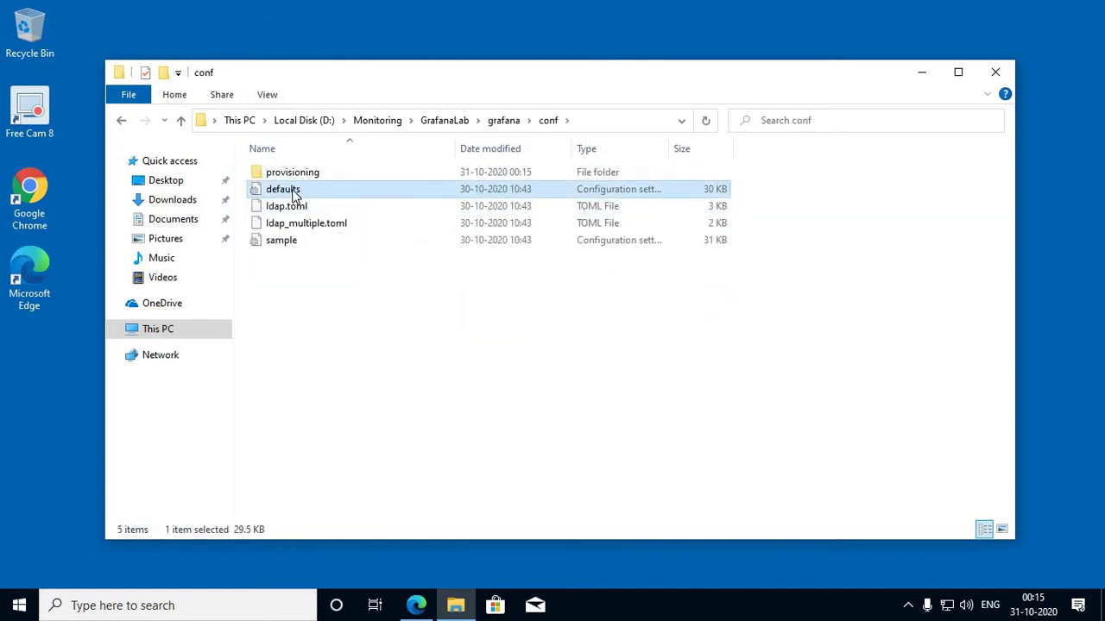
right_click(294, 193)
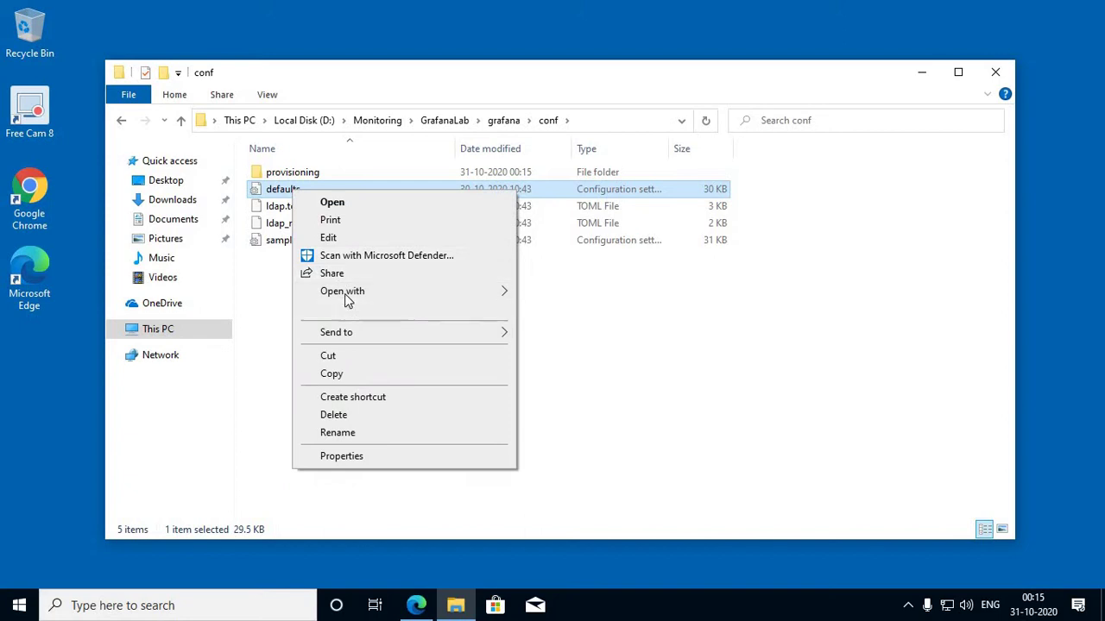
mouse_move(347, 297)
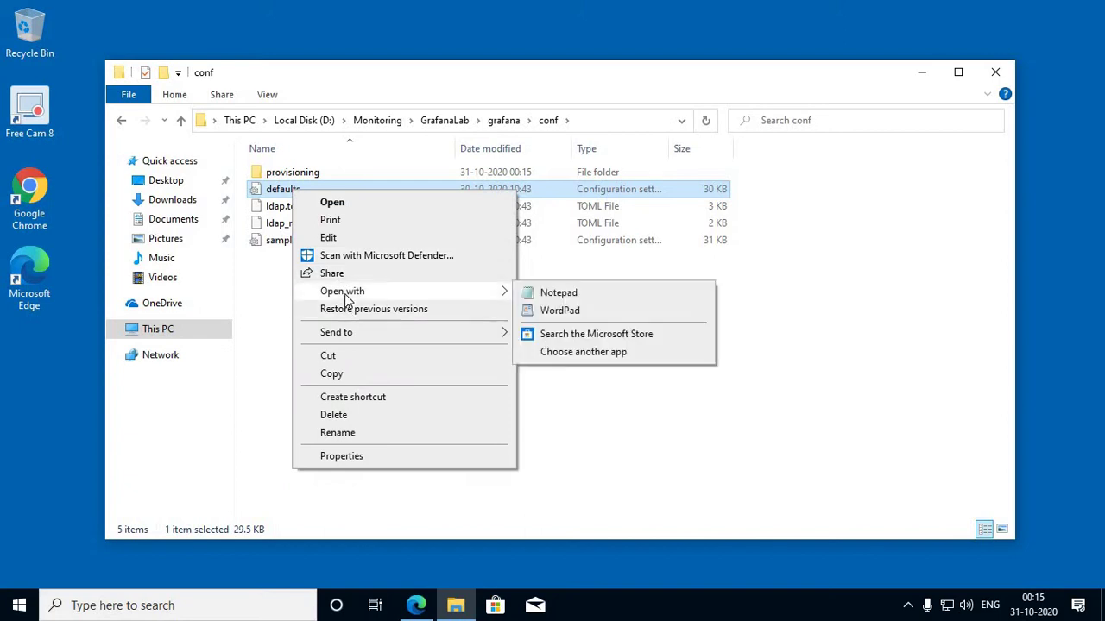
left_click(552, 296)
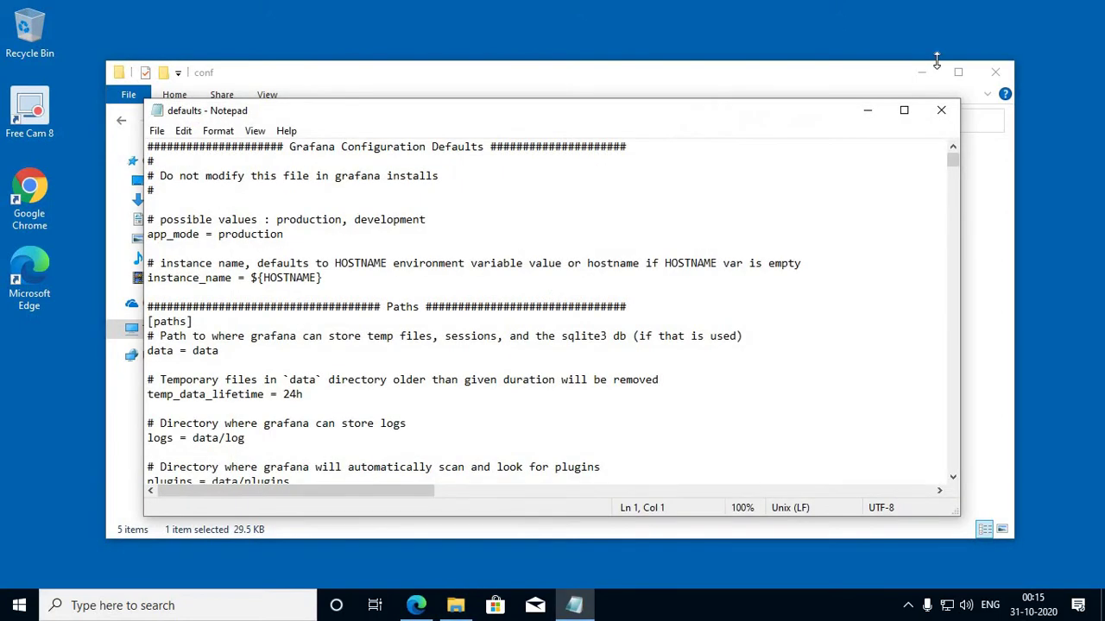
Step: Maximize Notepad and check the [server] settings: http_port 3000 and domain localhost
left_click(904, 109)
scroll(431, 227, "down", 2)
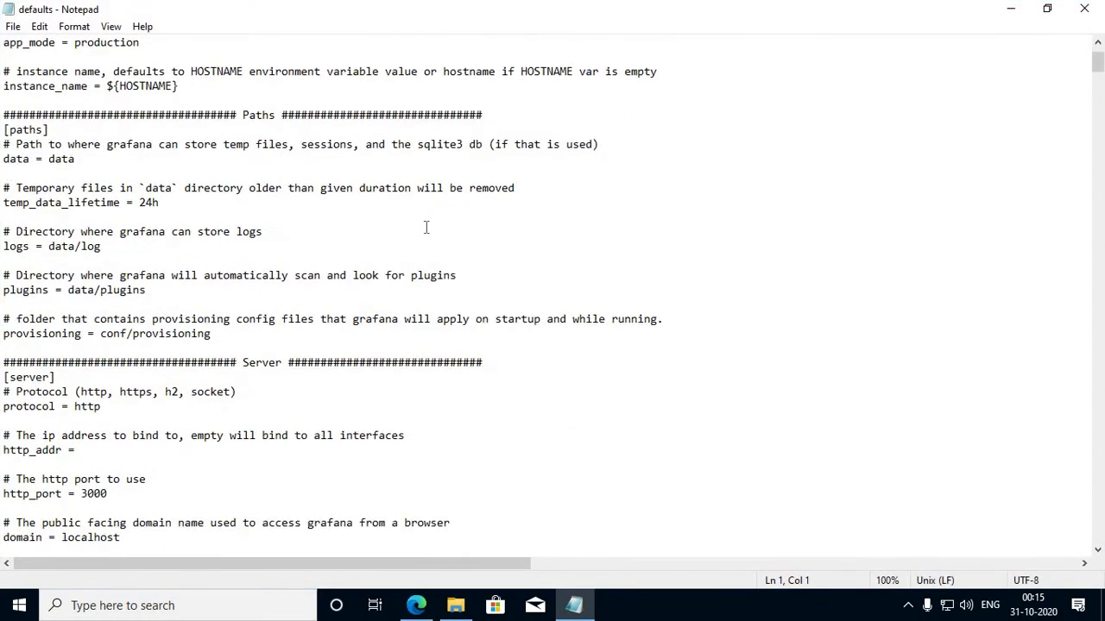
scroll(127, 190, "down", 5)
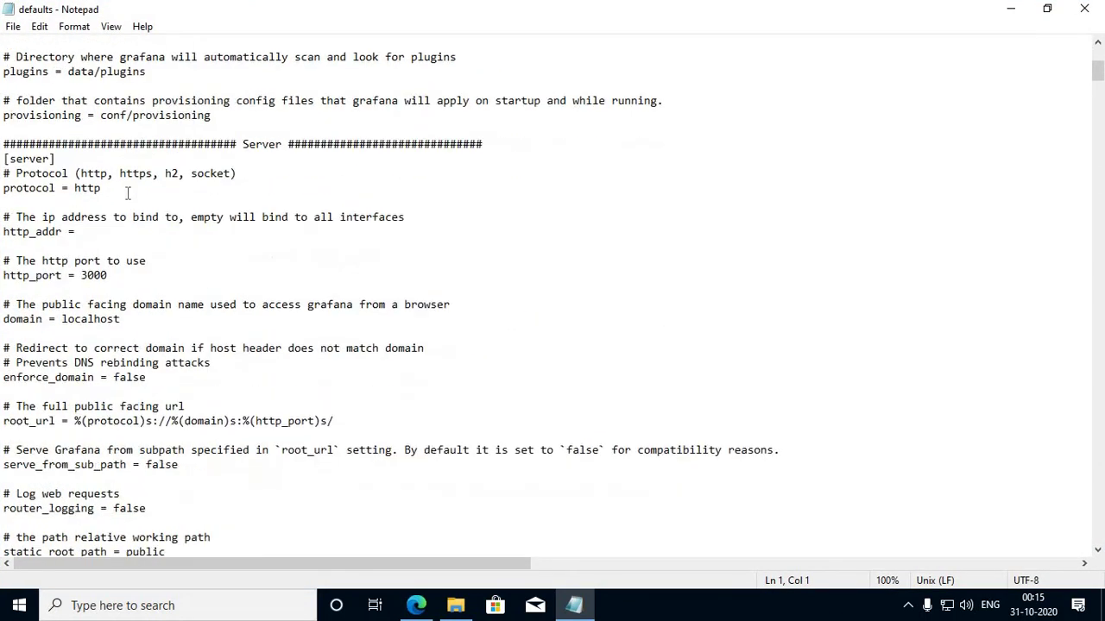
left_click_drag(62, 274, 1, 274)
left_click_drag(81, 275, 107, 276)
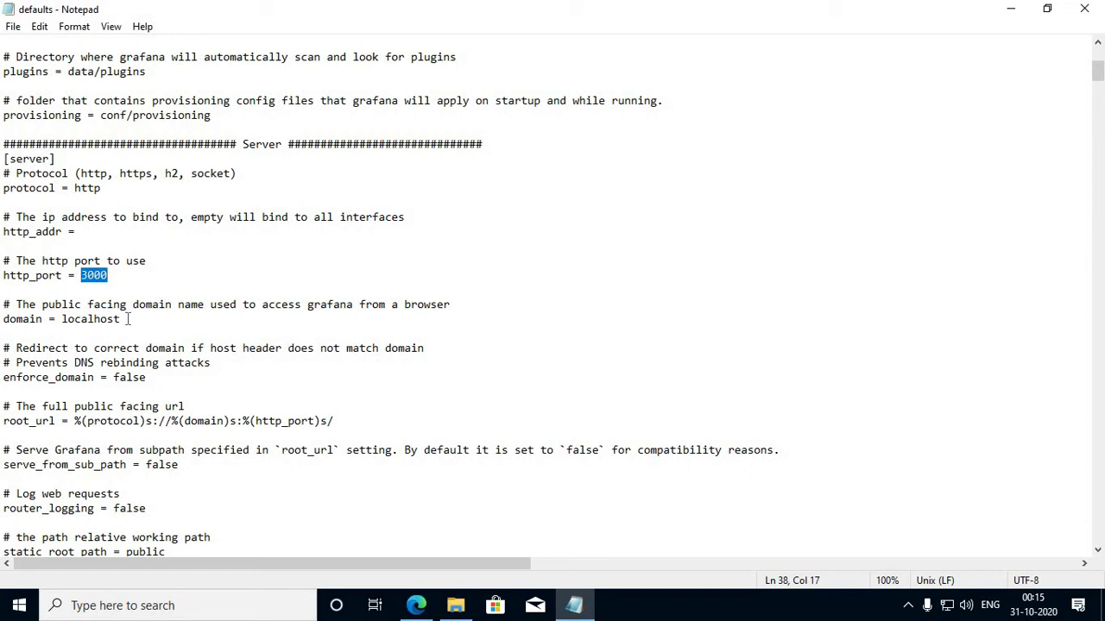
double_click(95, 319)
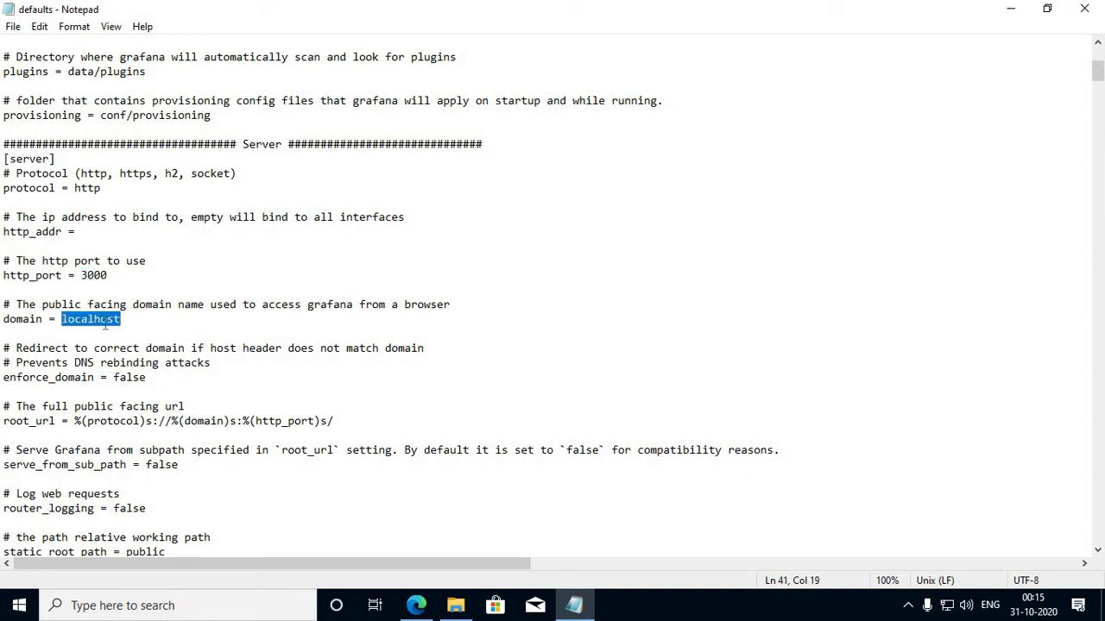
left_click(107, 321)
double_click(107, 321)
scroll(125, 319, "down", 2)
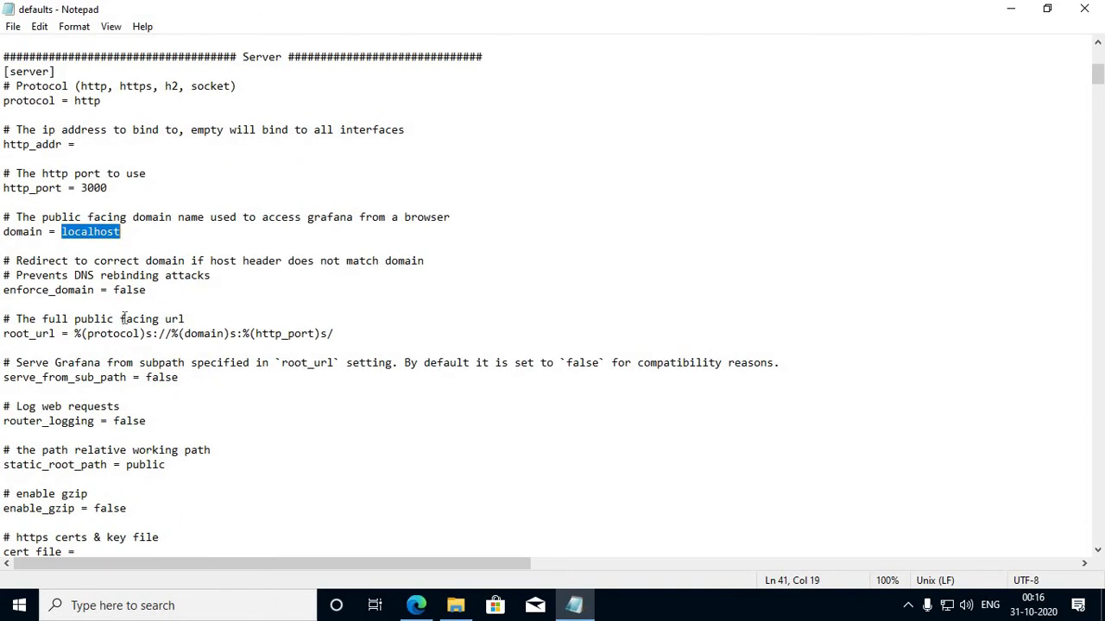
scroll(126, 319, "down", 5)
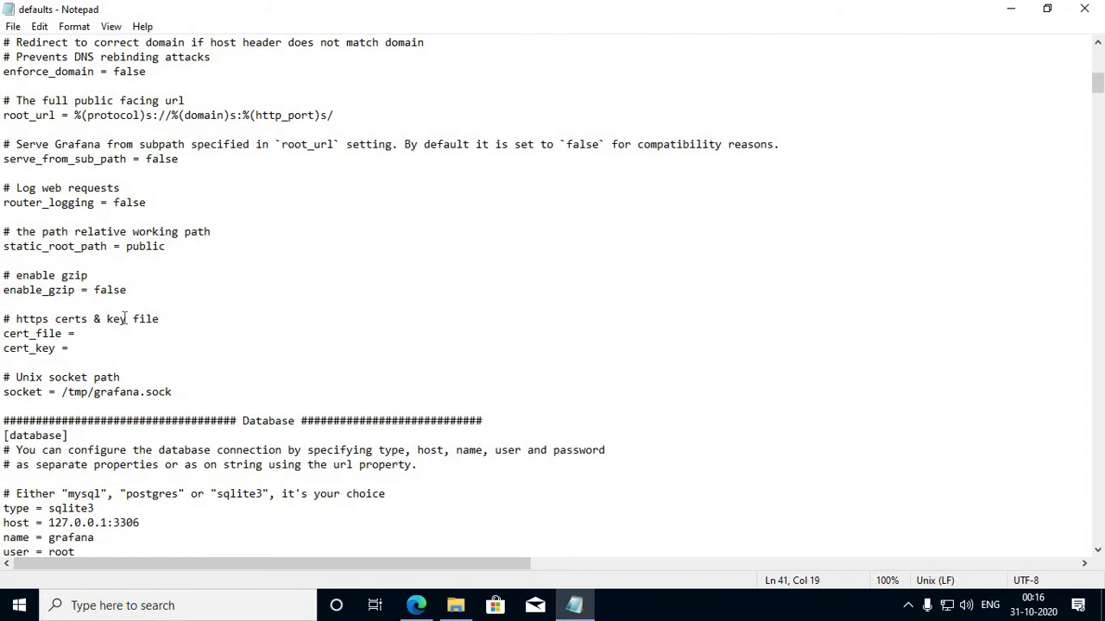
scroll(125, 319, "down", 3)
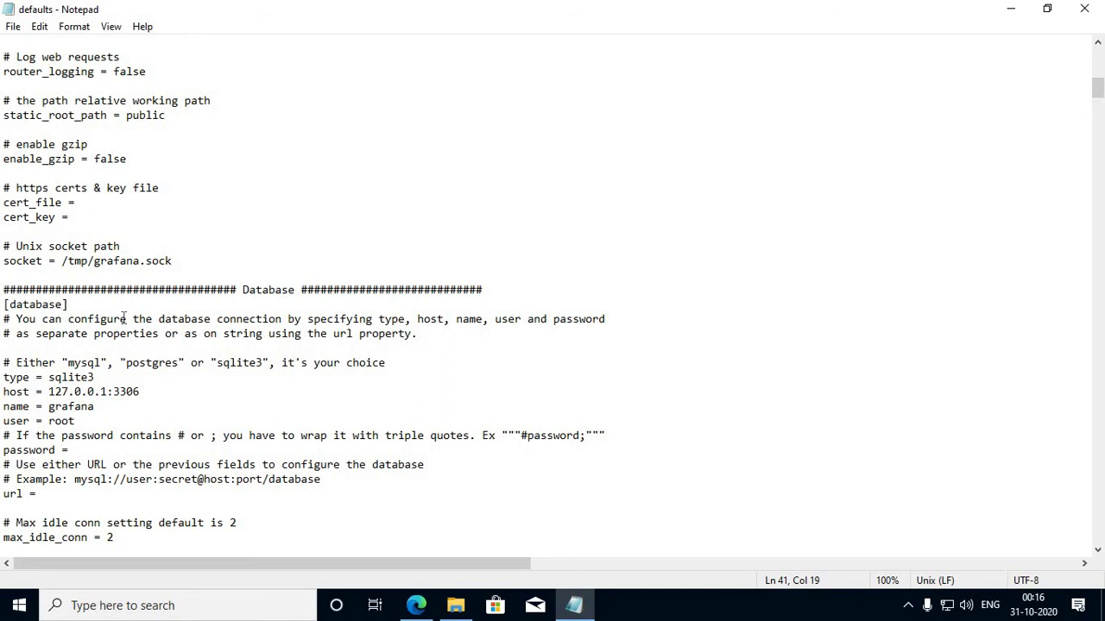
Step: Search the file for 'smtp' to reach the [smtp] section
key("ctrl+f")
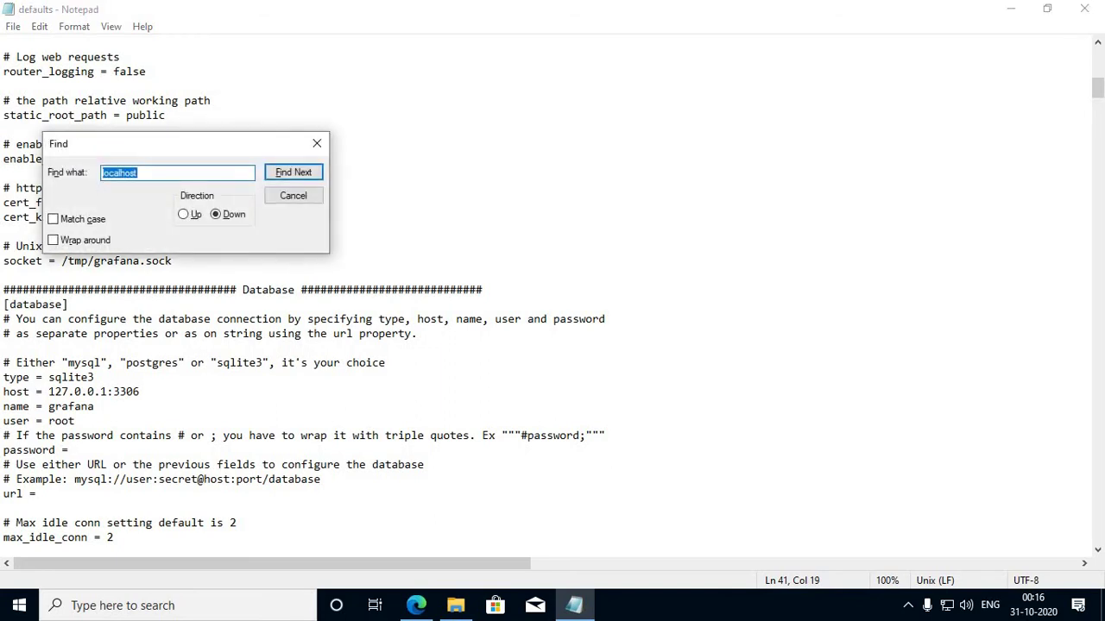
type("smtp")
key("Return")
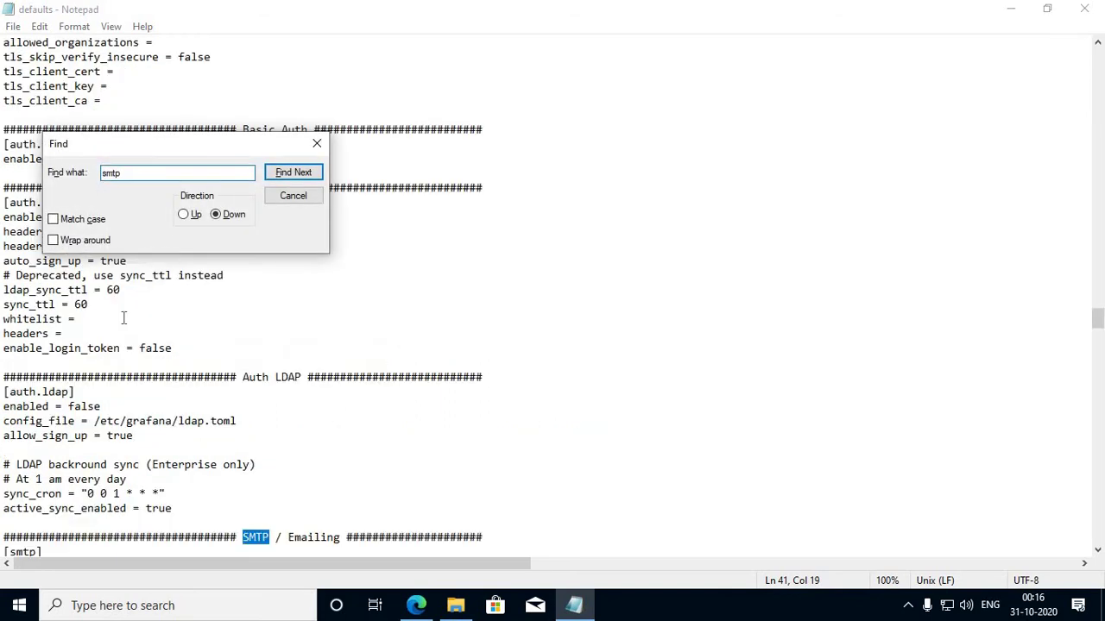
left_click(302, 174)
key("Escape")
scroll(360, 308, "down", 5)
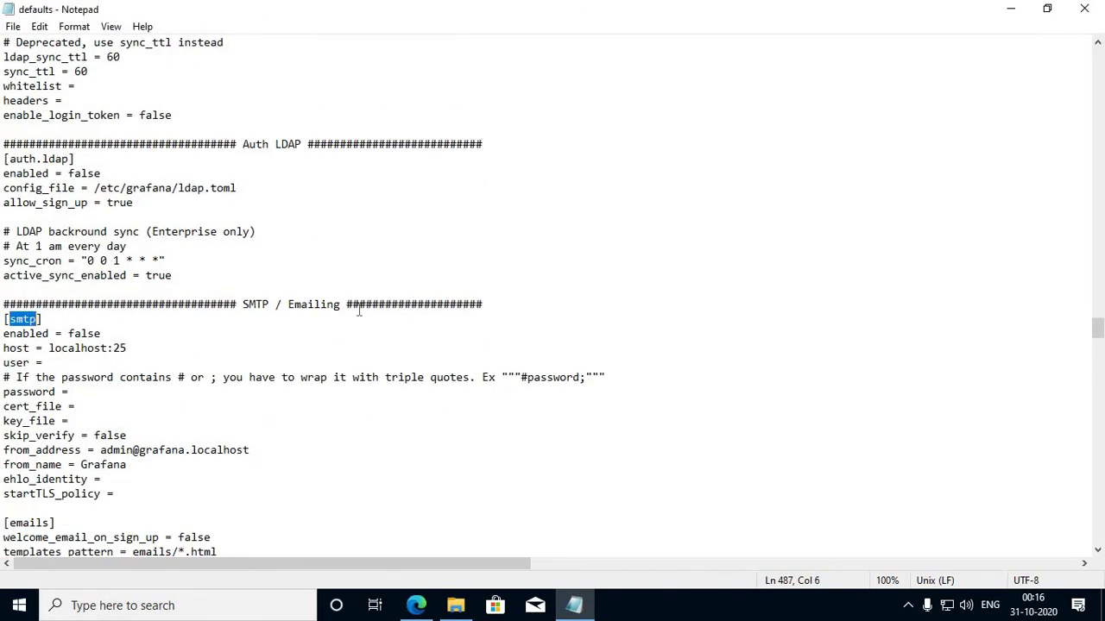
Step: Change the SMTP enabled value from false to true
double_click(80, 333)
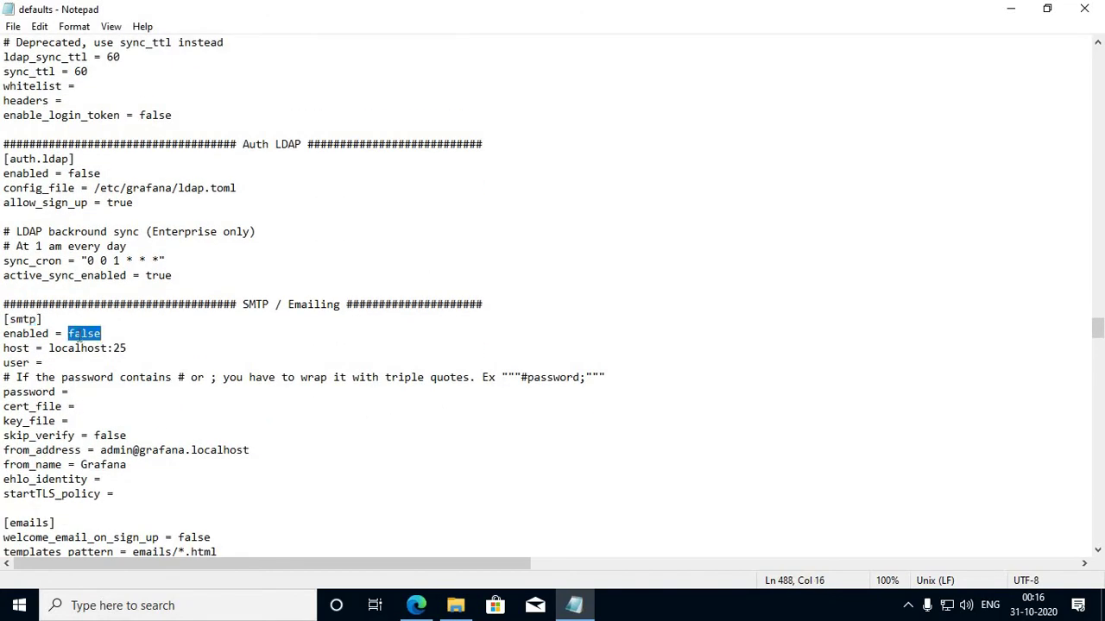
type("true")
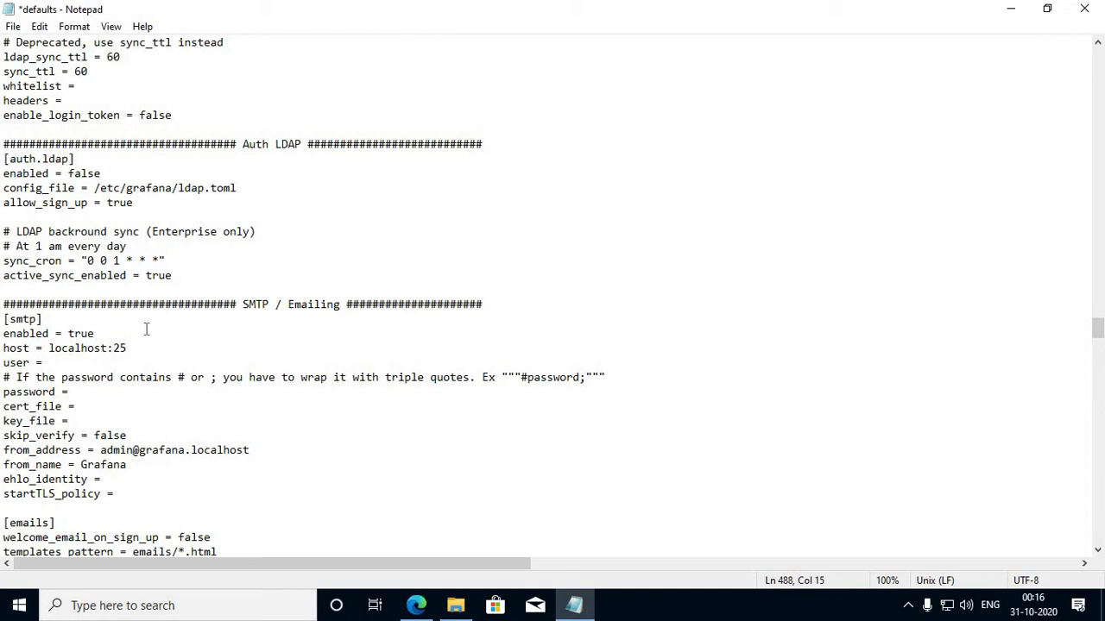
double_click(88, 336)
left_click(108, 335)
scroll(101, 370, "down", 2)
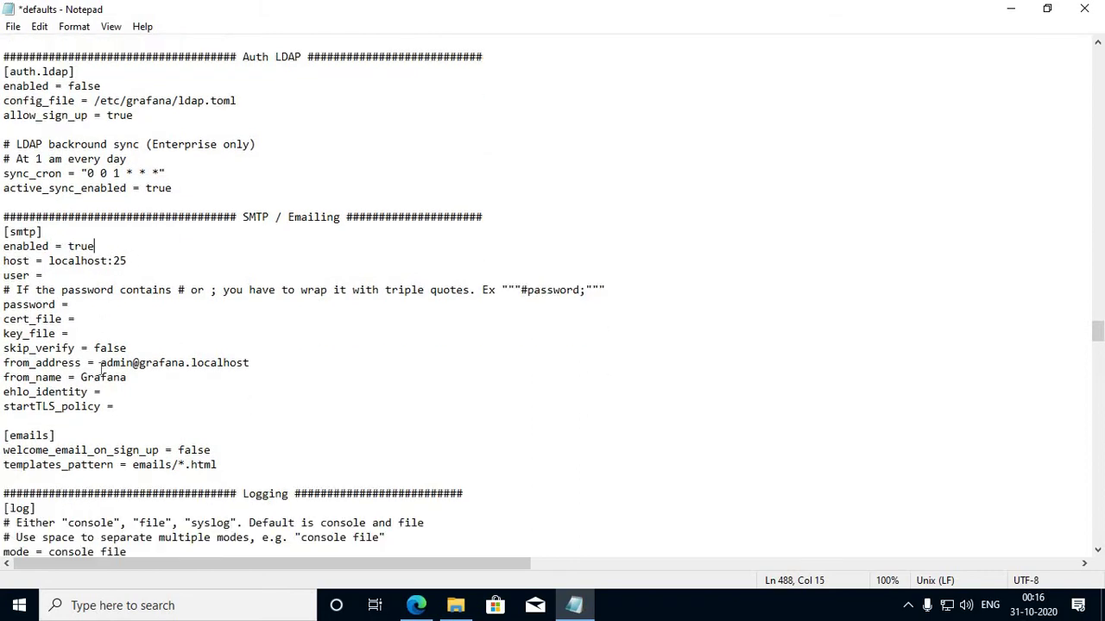
scroll(164, 387, "down", 2)
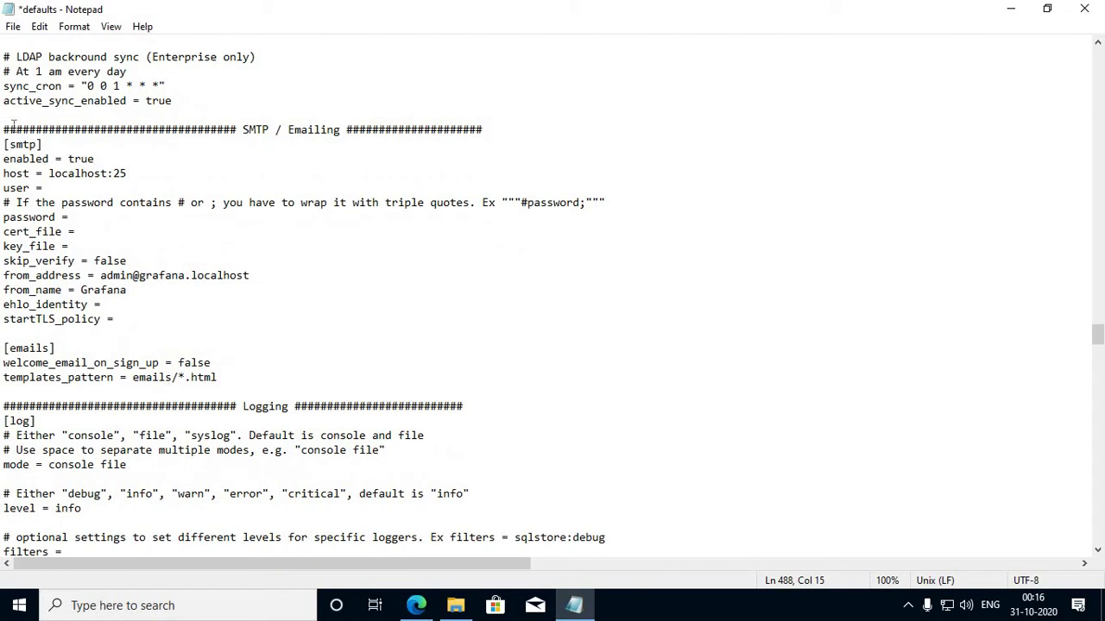
Step: Save the defaults file and close Notepad
left_click(13, 26)
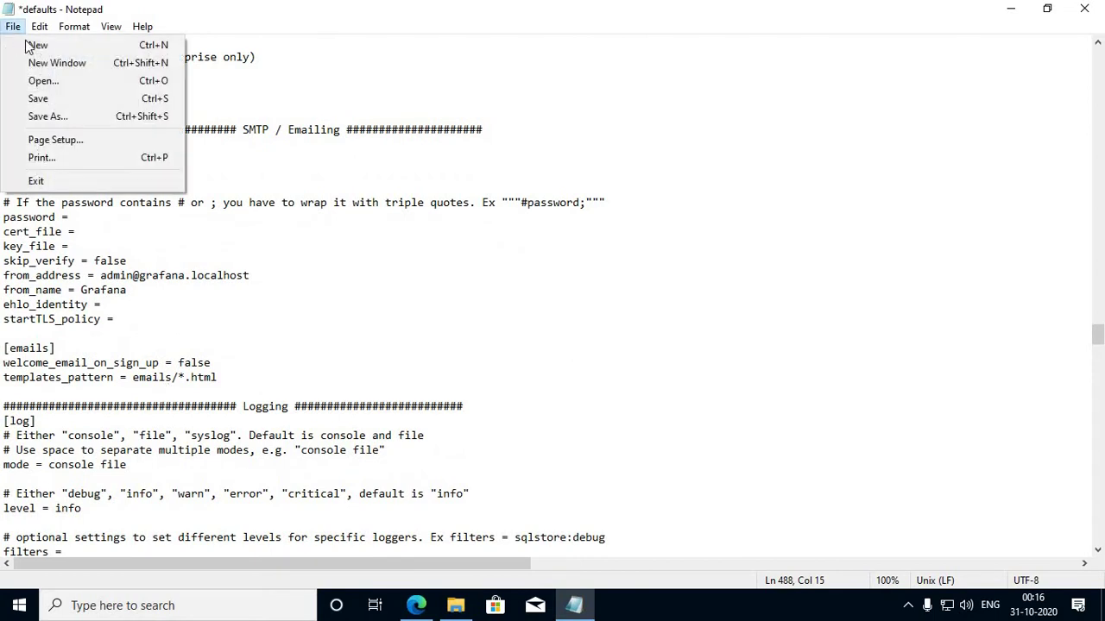
left_click(53, 99)
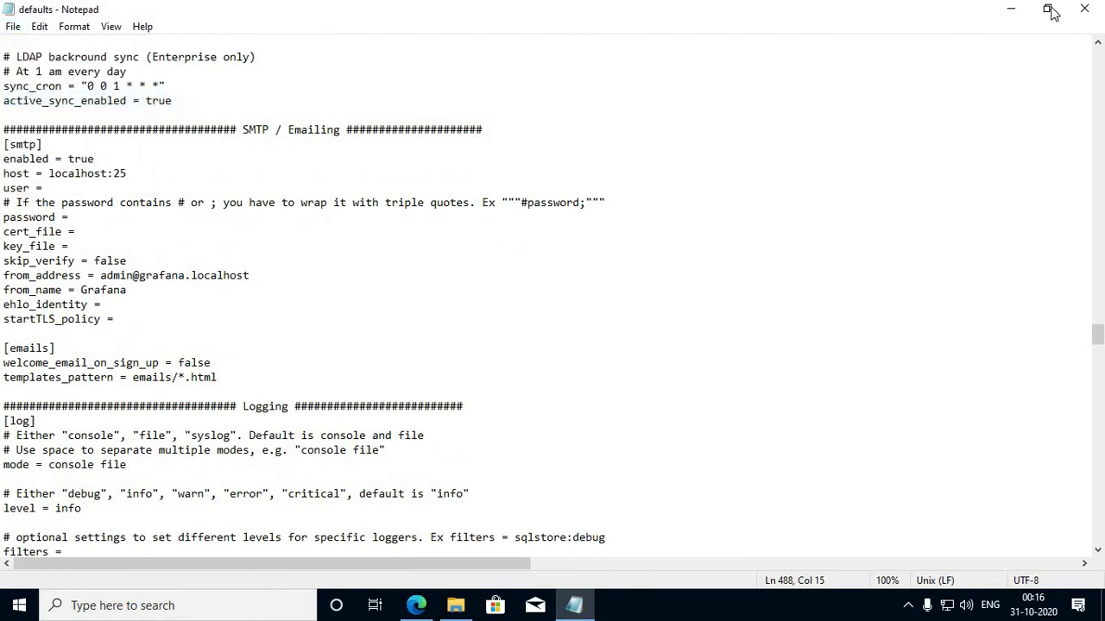
left_click(1084, 9)
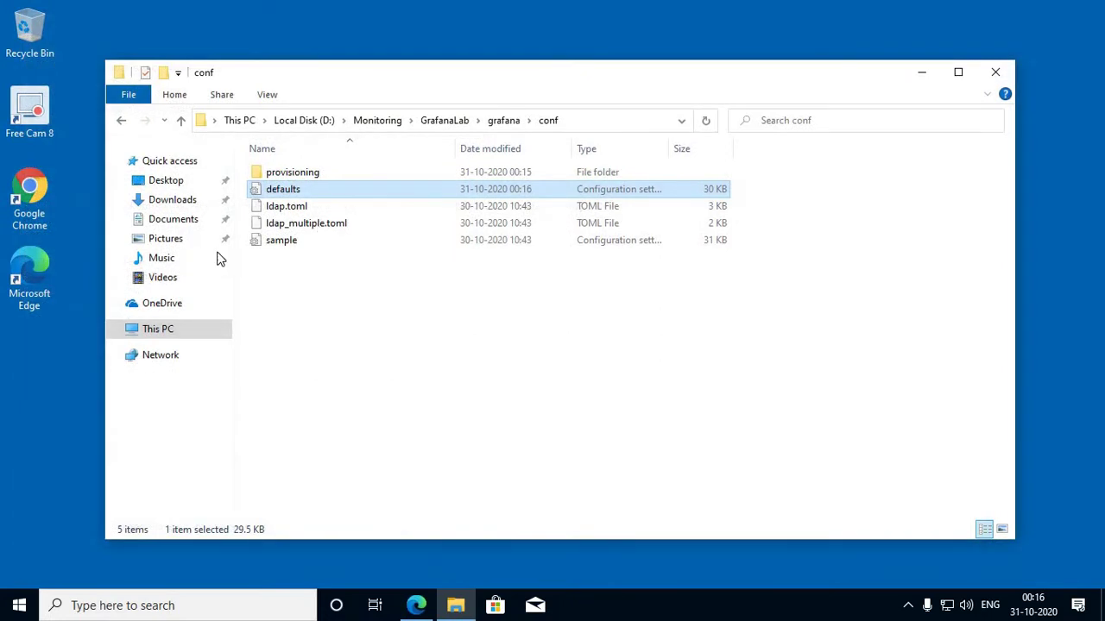
Step: Refresh the conf folder listing and launch Services by searching 'serv'
right_click(373, 345)
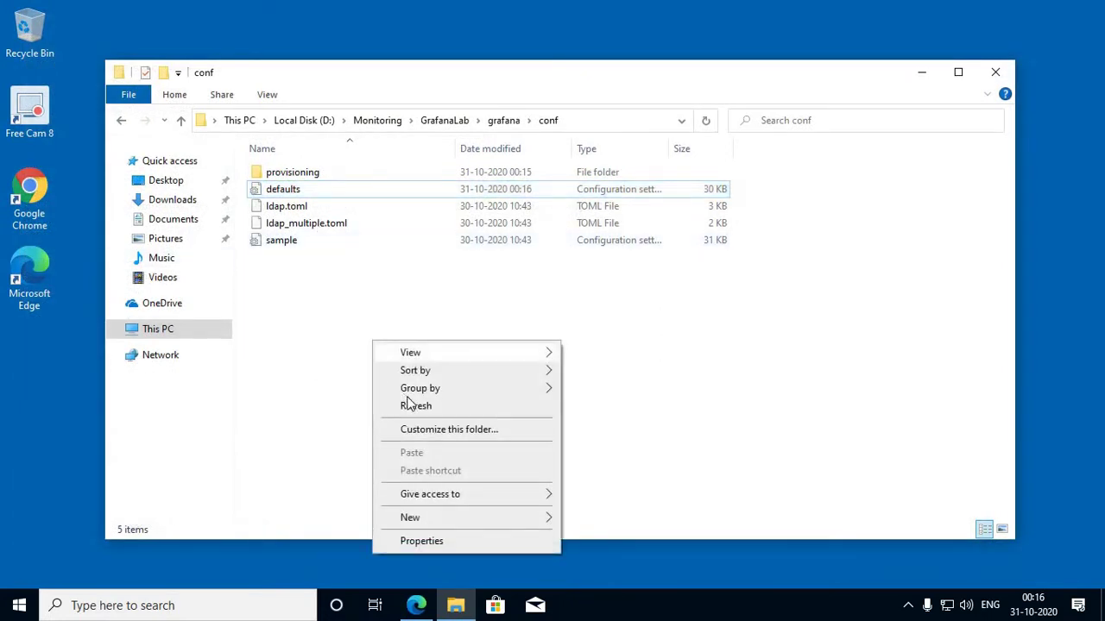
left_click(413, 407)
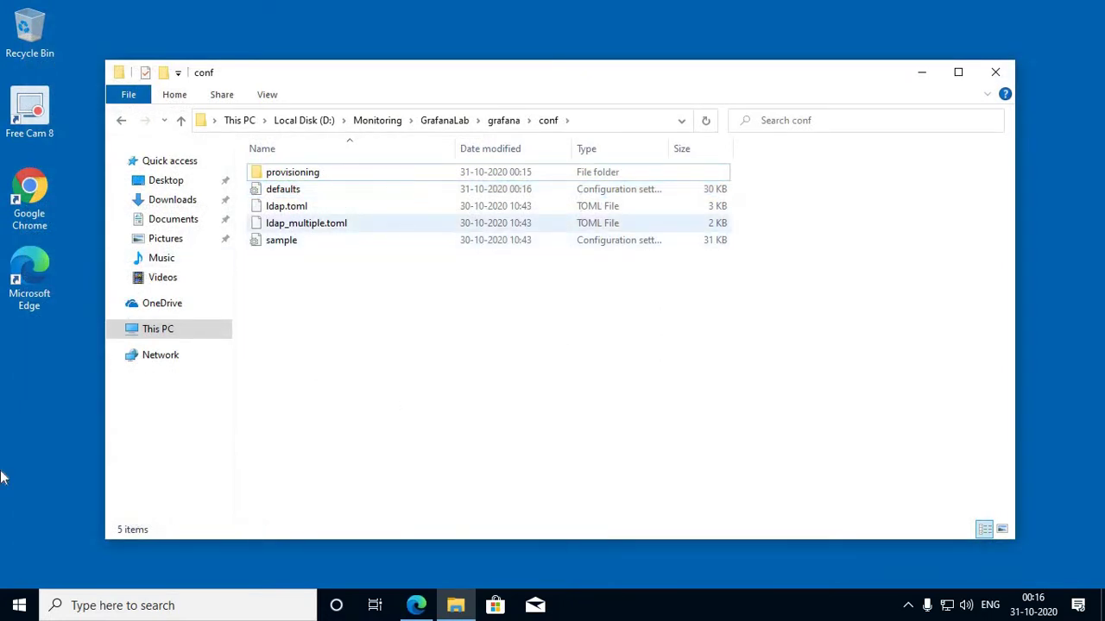
left_click(19, 605)
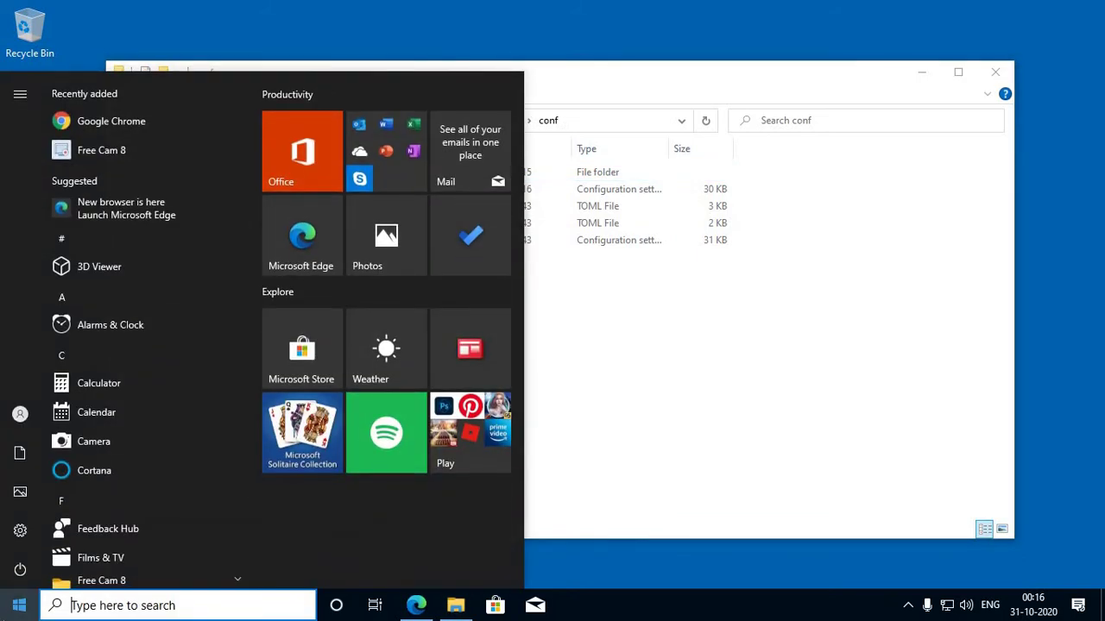
type("serv")
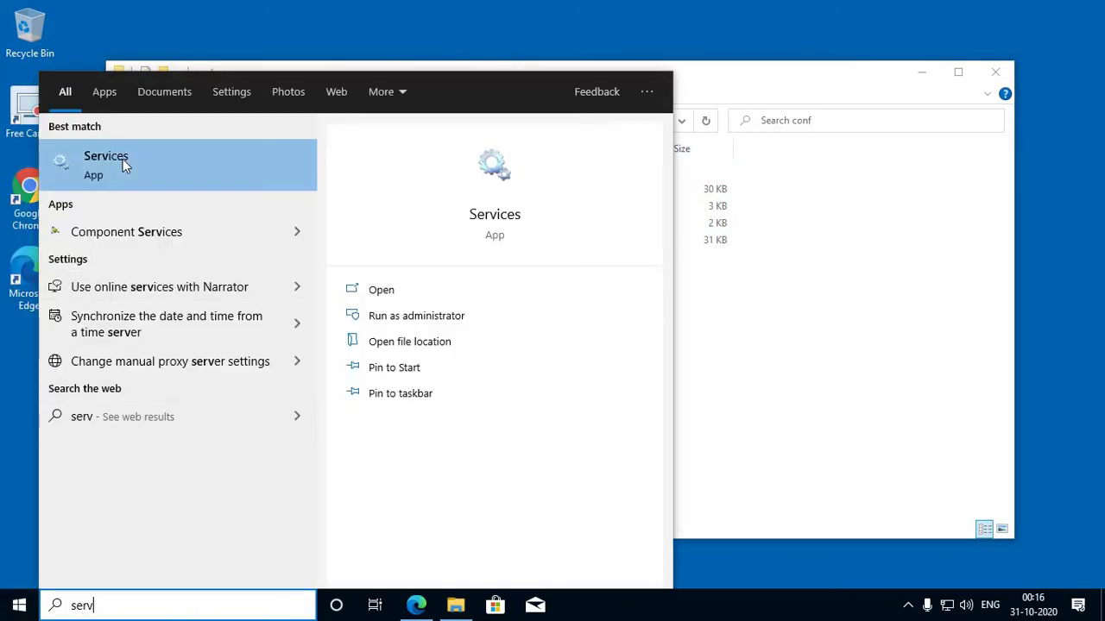
left_click(125, 160)
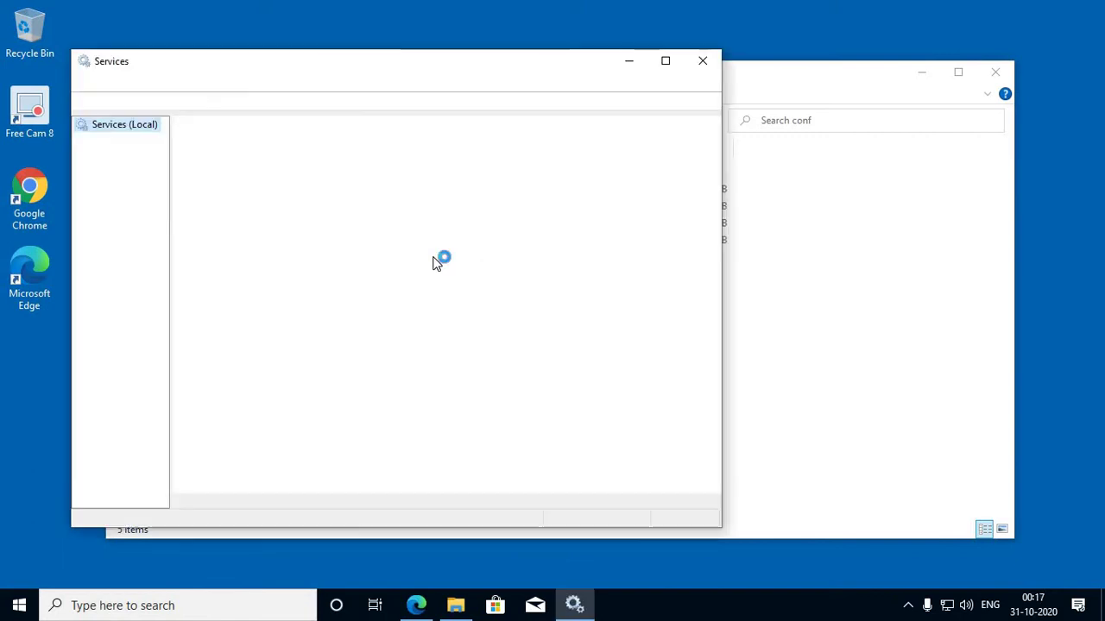
Step: Jump to the Grafana service, showing Running with Automatic startup, and widen the Status column
left_click(396, 247)
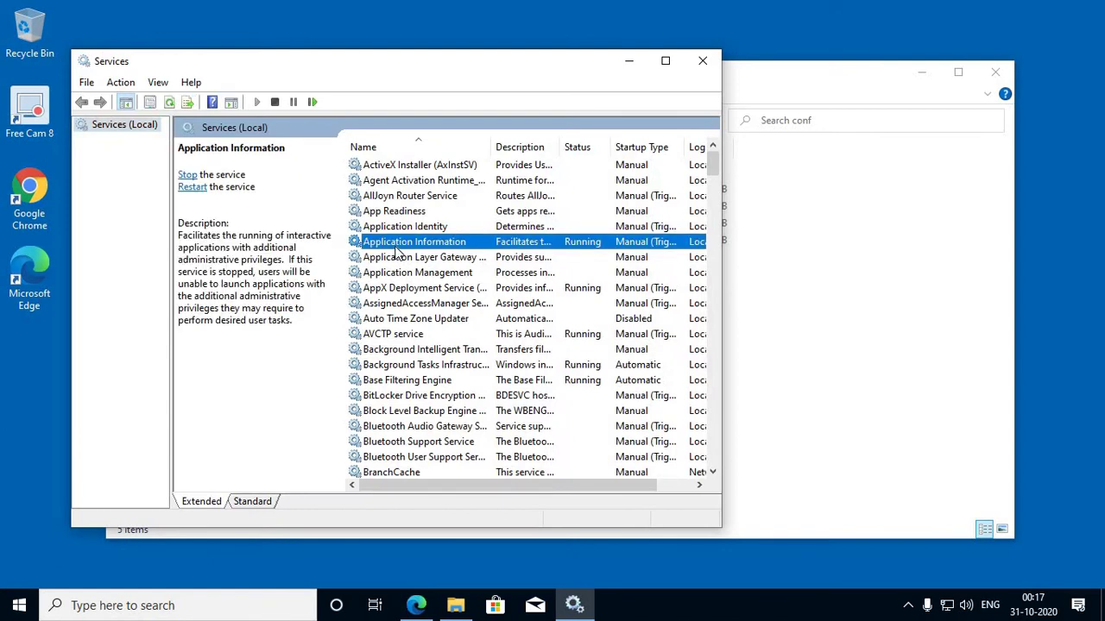
type("gr")
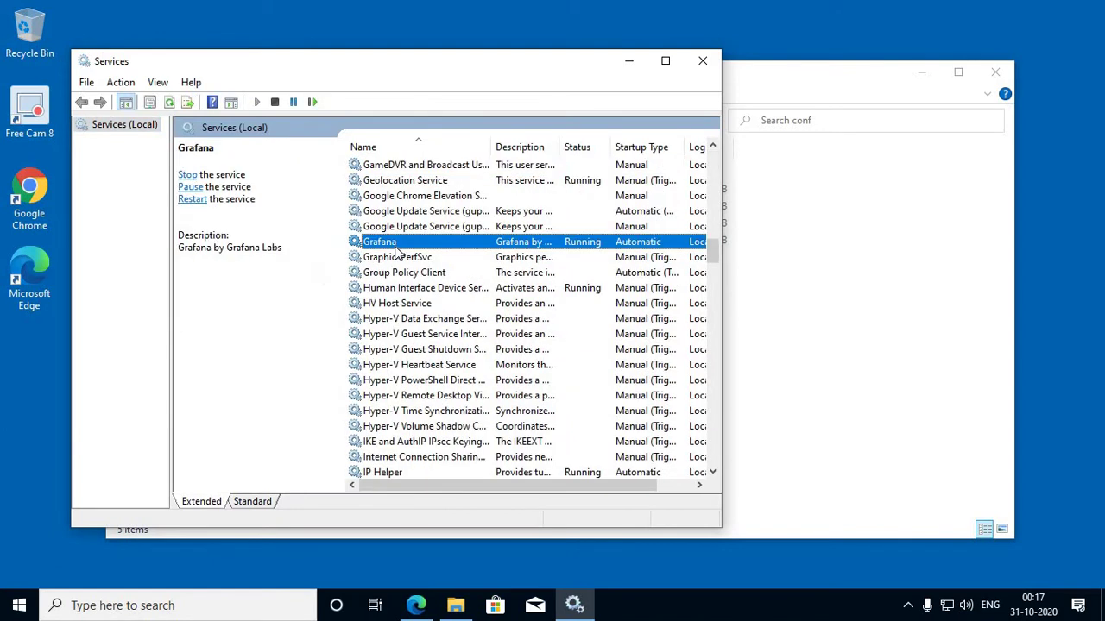
left_click(666, 64)
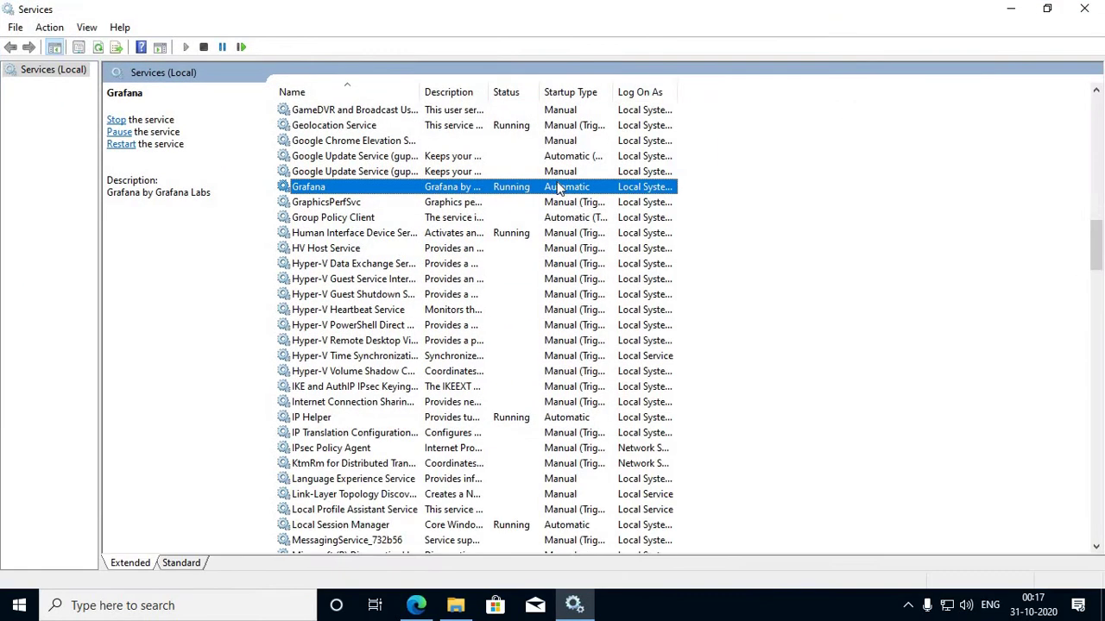
left_click_drag(539, 91, 572, 92)
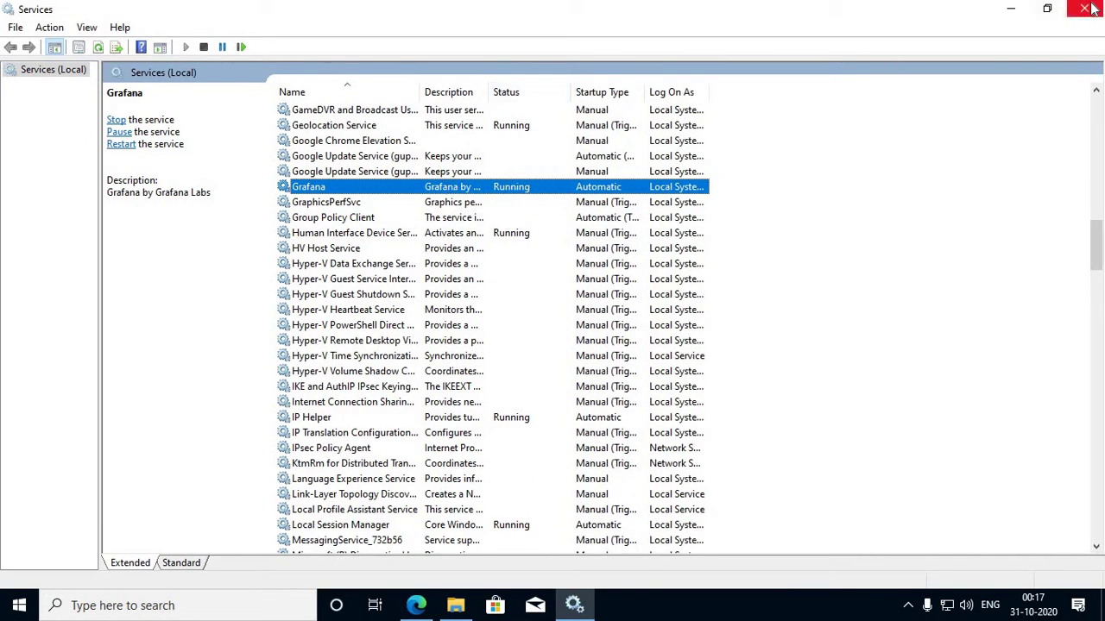
Step: Browse to D:\Monitorng\prometheus-2.22.0.windows-amd64 and select the prometheus application
left_click(1020, 9)
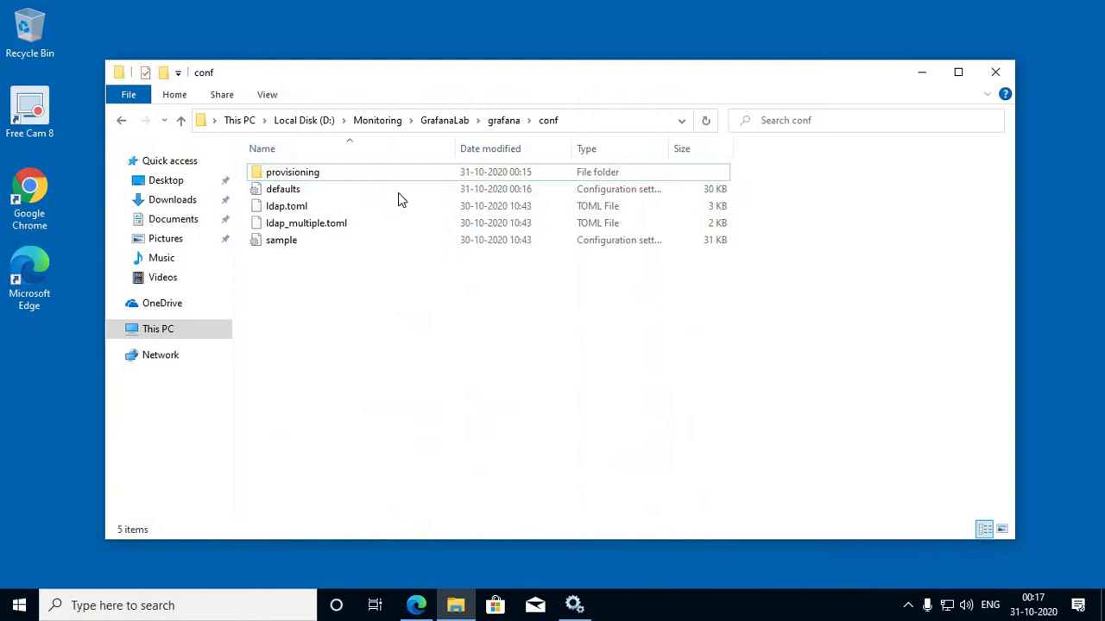
left_click(377, 121)
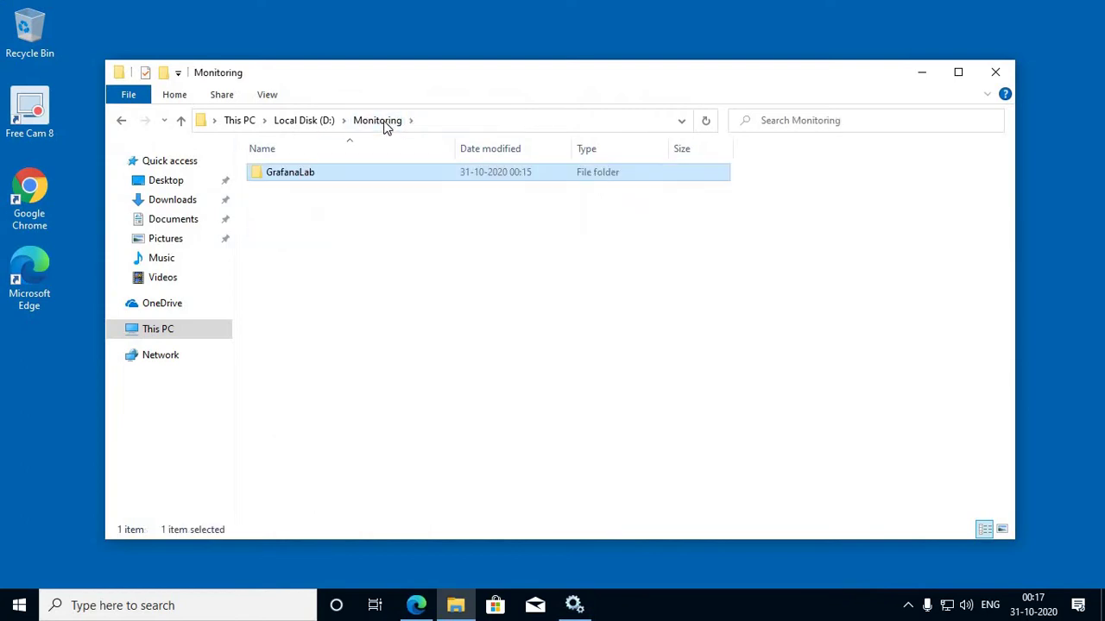
left_click(316, 125)
left_click(313, 206)
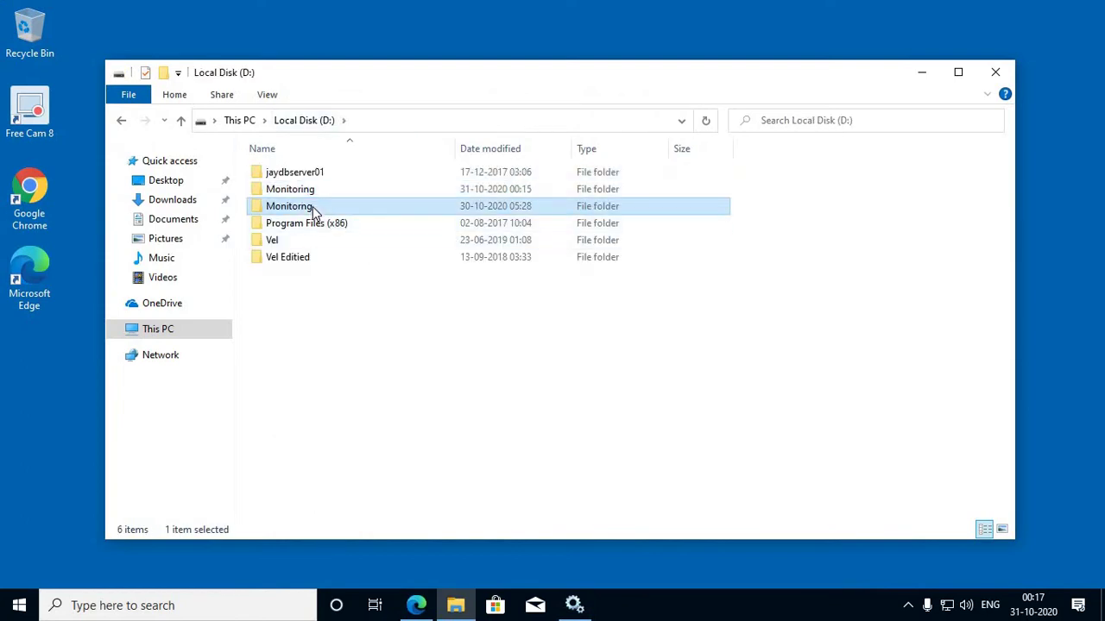
double_click(313, 206)
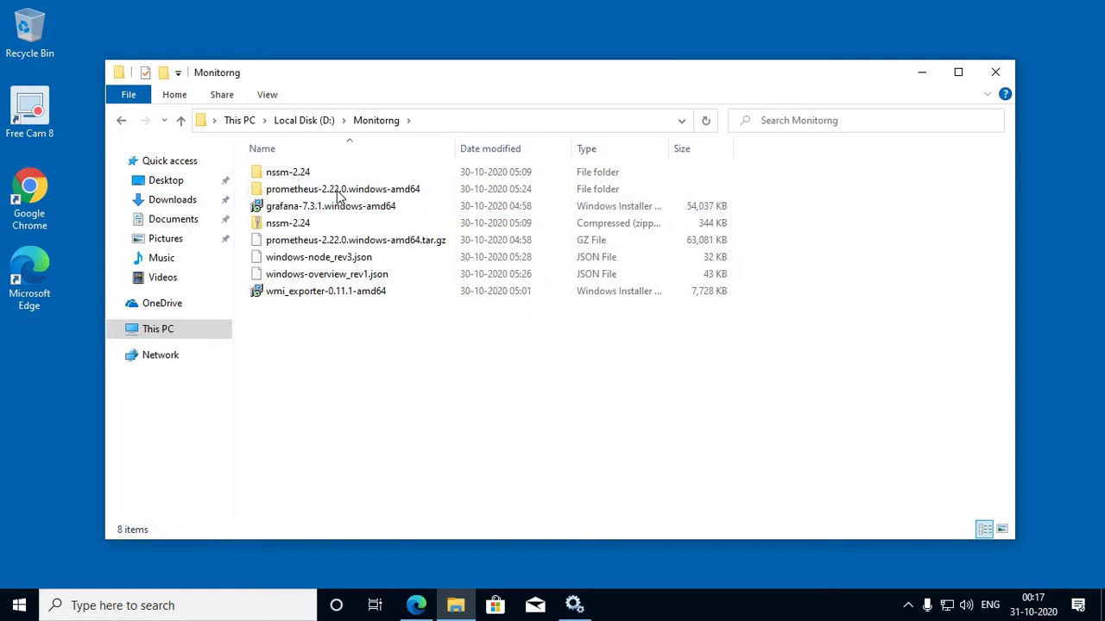
double_click(364, 194)
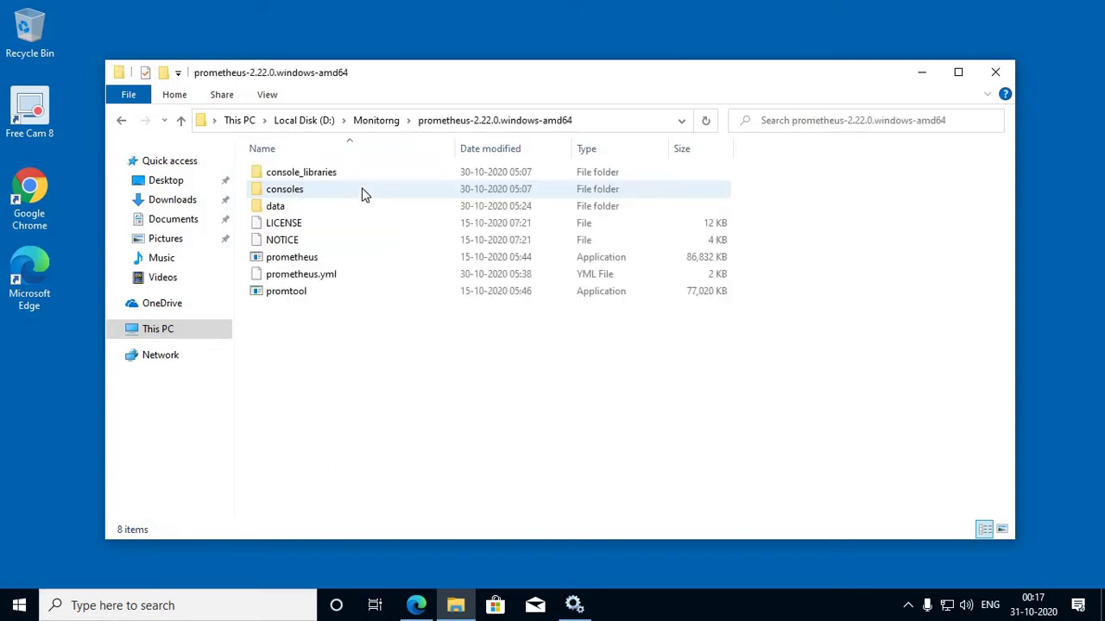
left_click(299, 261)
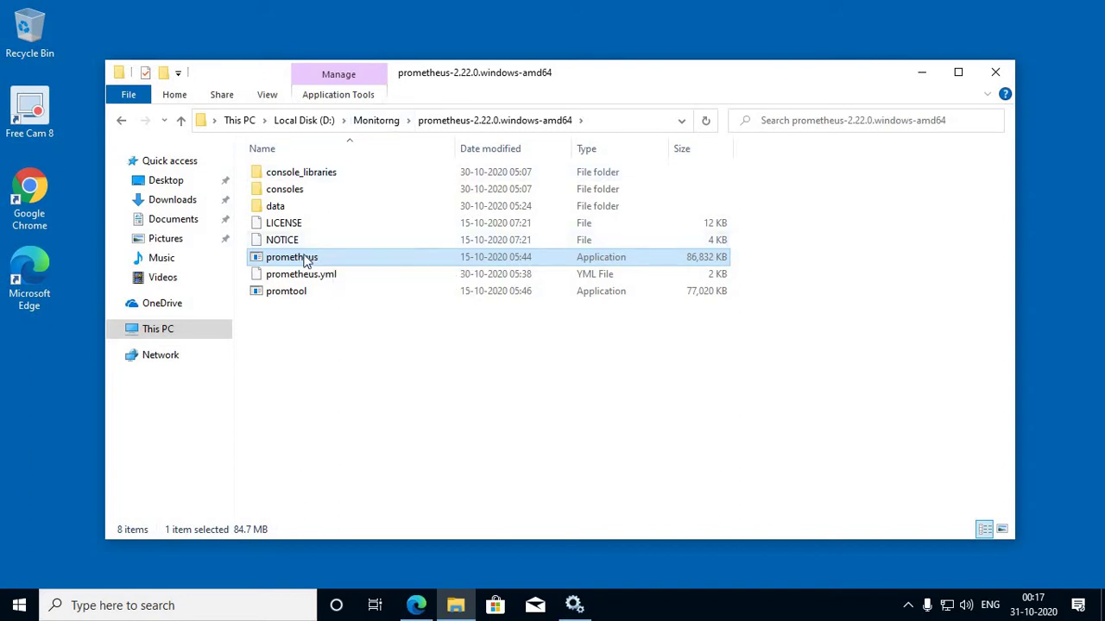
Step: Open the nssm-2.24\win64 folder inside Monitorng
left_click(365, 121)
double_click(294, 175)
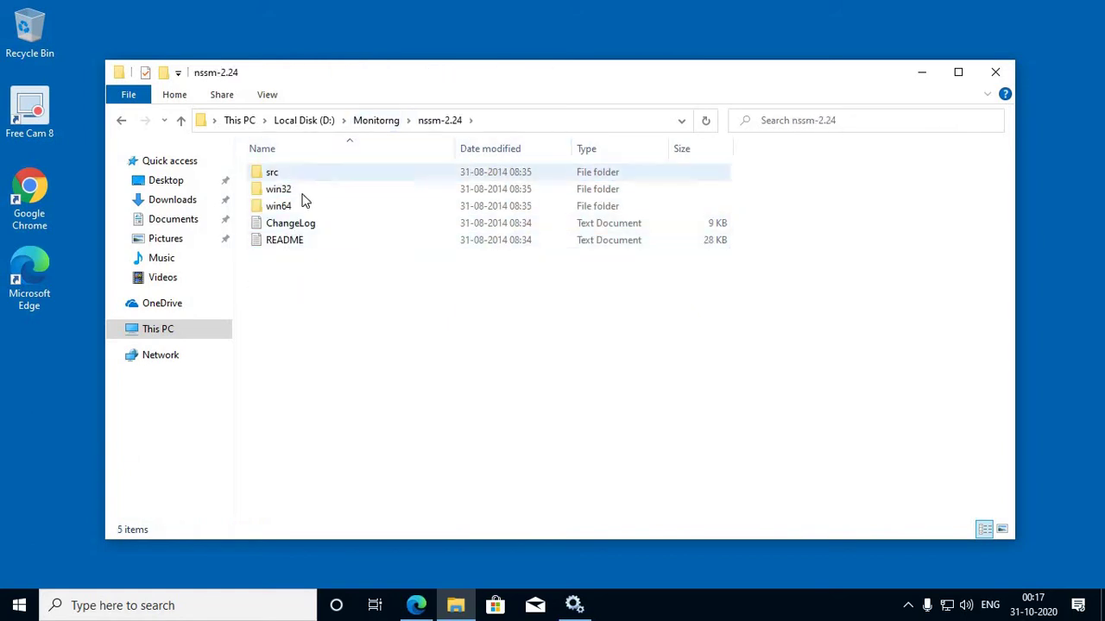
double_click(286, 206)
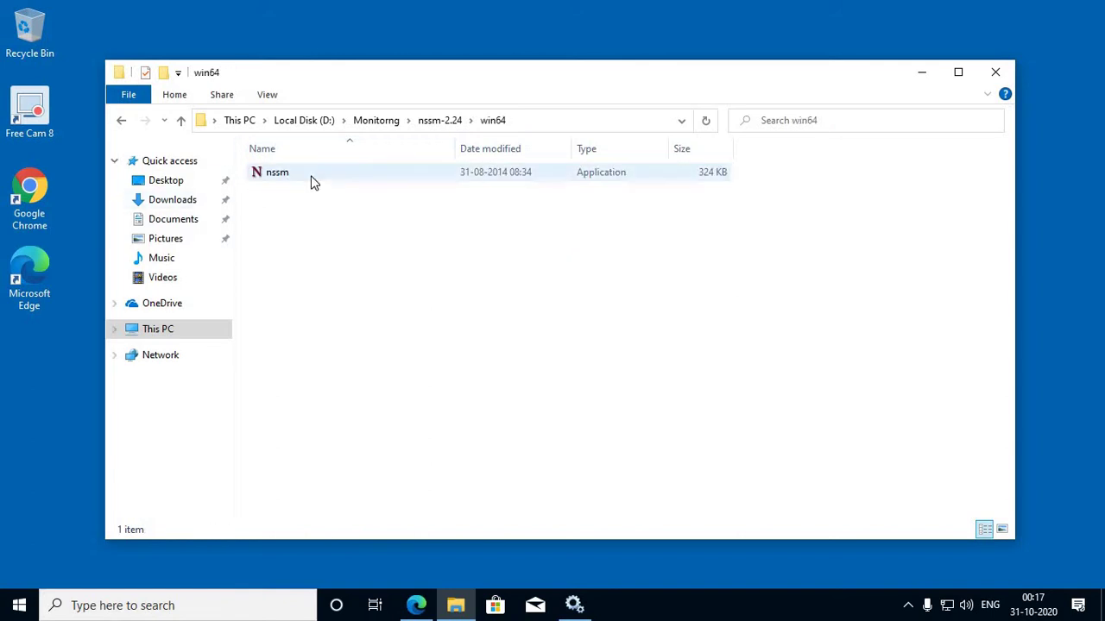
Step: Launch Command Prompt as administrator
left_click(19, 604)
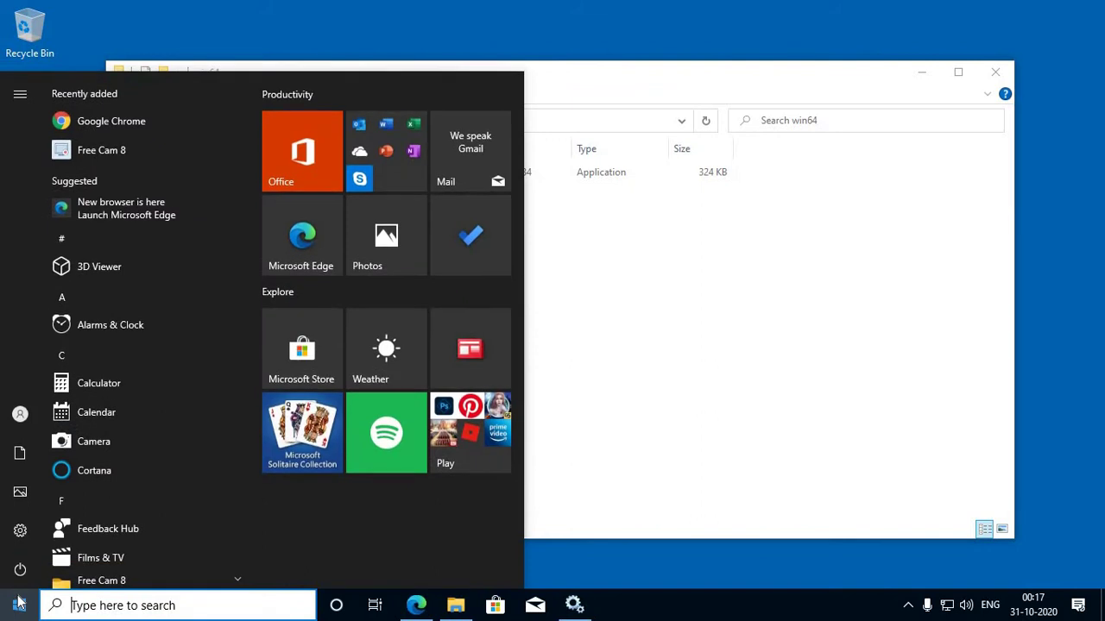
type("cmd")
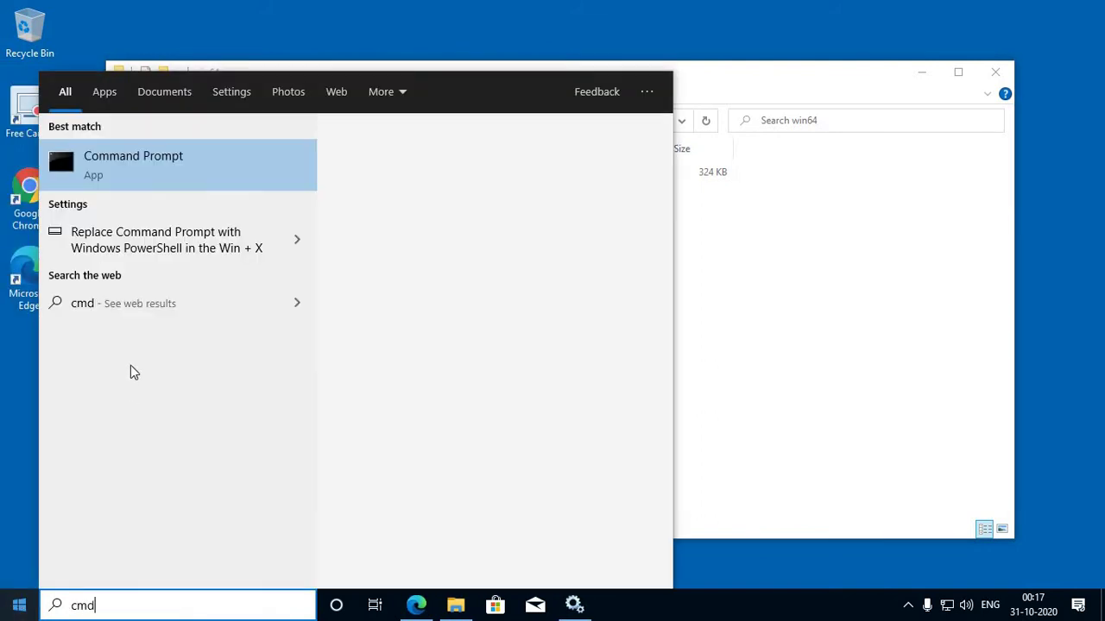
right_click(167, 171)
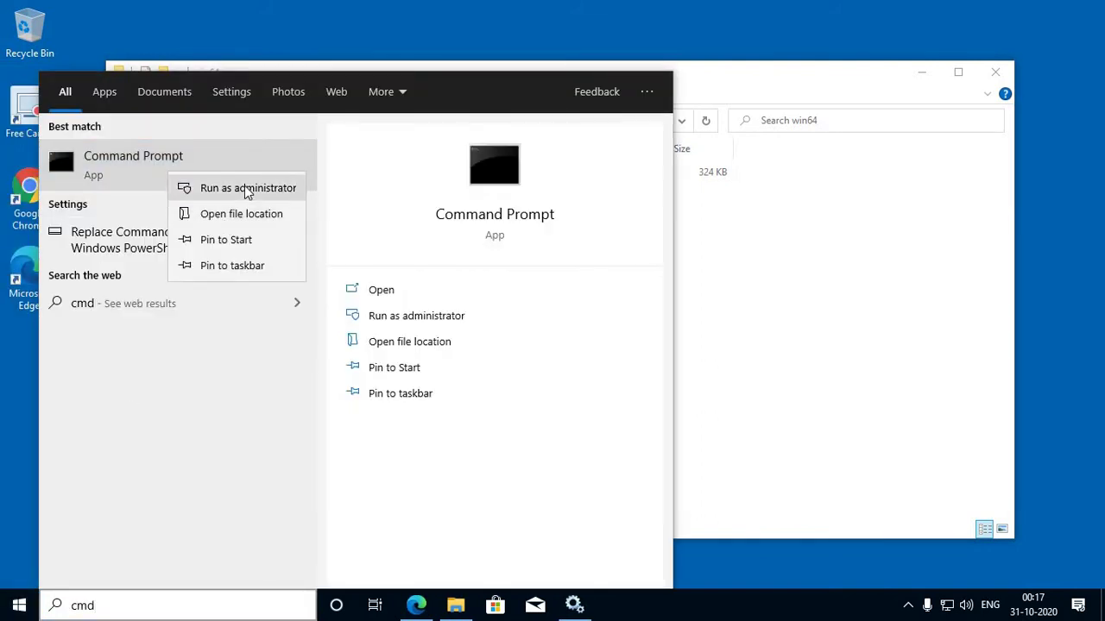
left_click(246, 188)
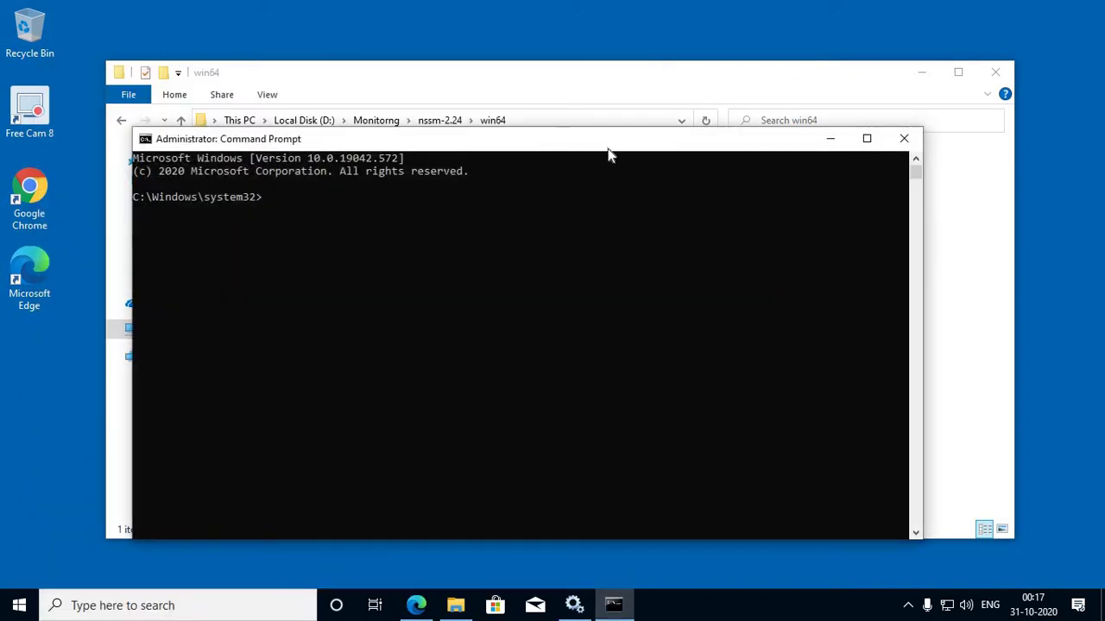
left_click_drag(609, 149, 661, 165)
Step: Run cd with the pasted nssm-2.24\win64 folder path, then dir
left_click(542, 121)
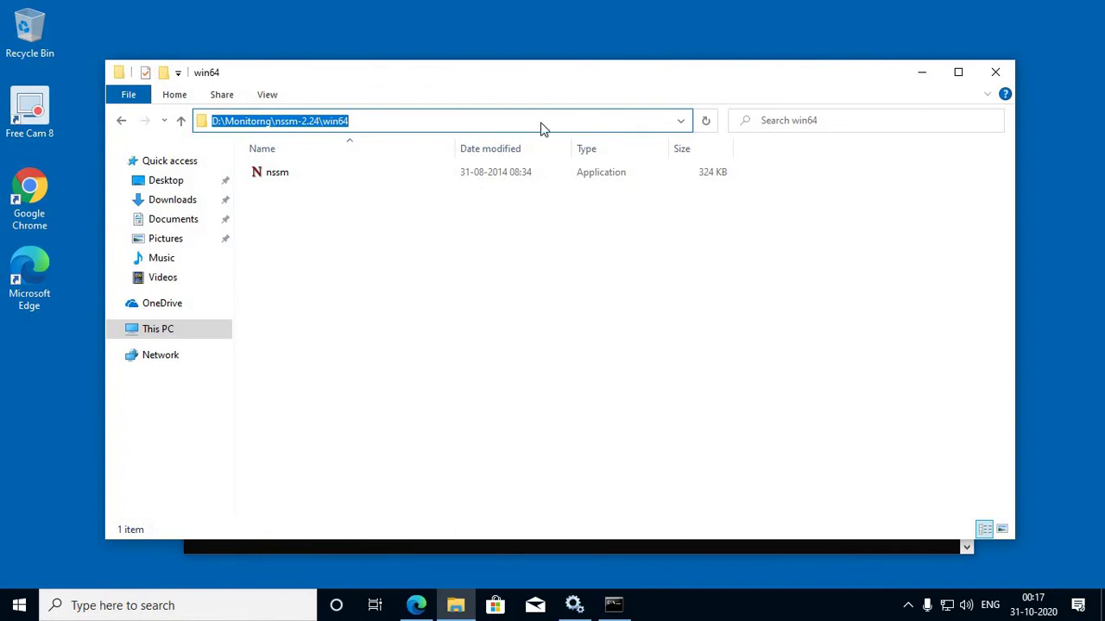
key("alt+Tab")
type("cd")
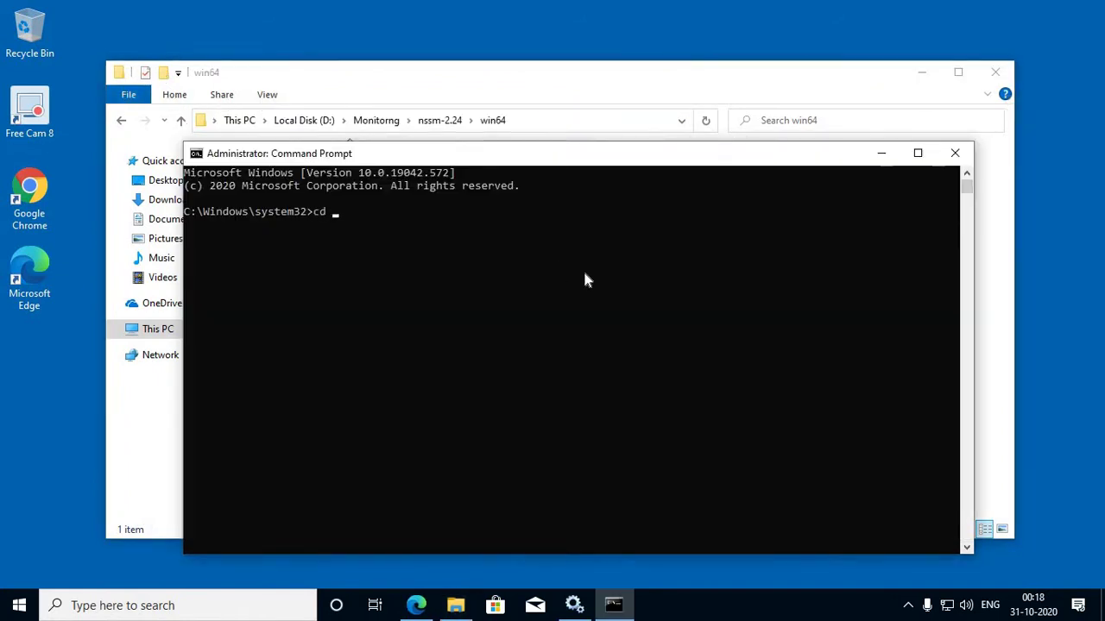
type("D:\\Monitorng\\nssm-2.24\\win64")
key("Return")
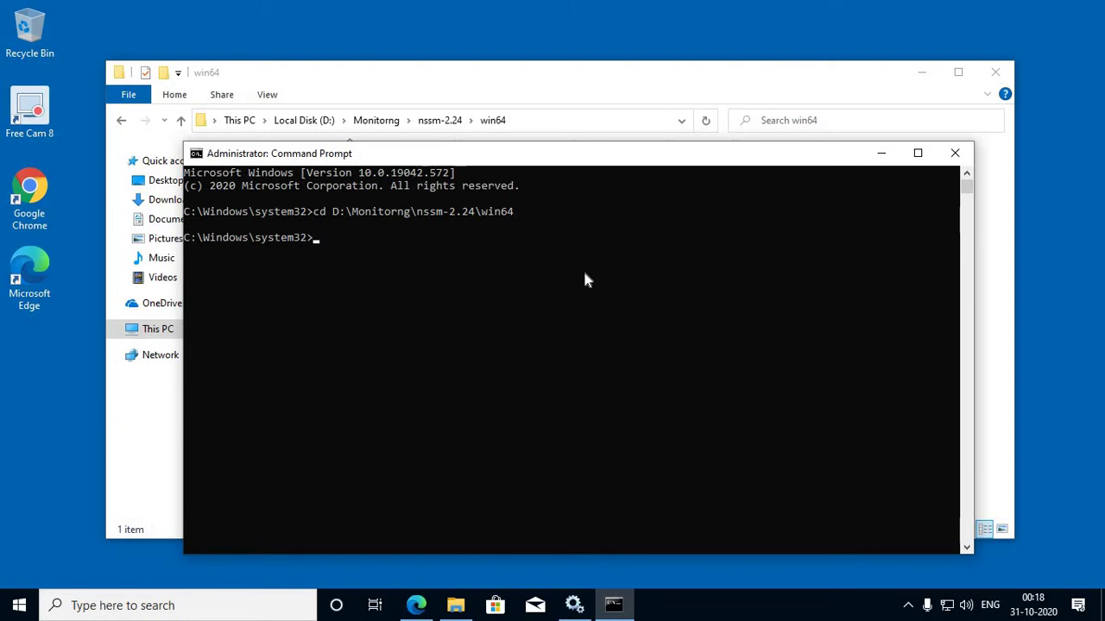
type("dir")
key("Return")
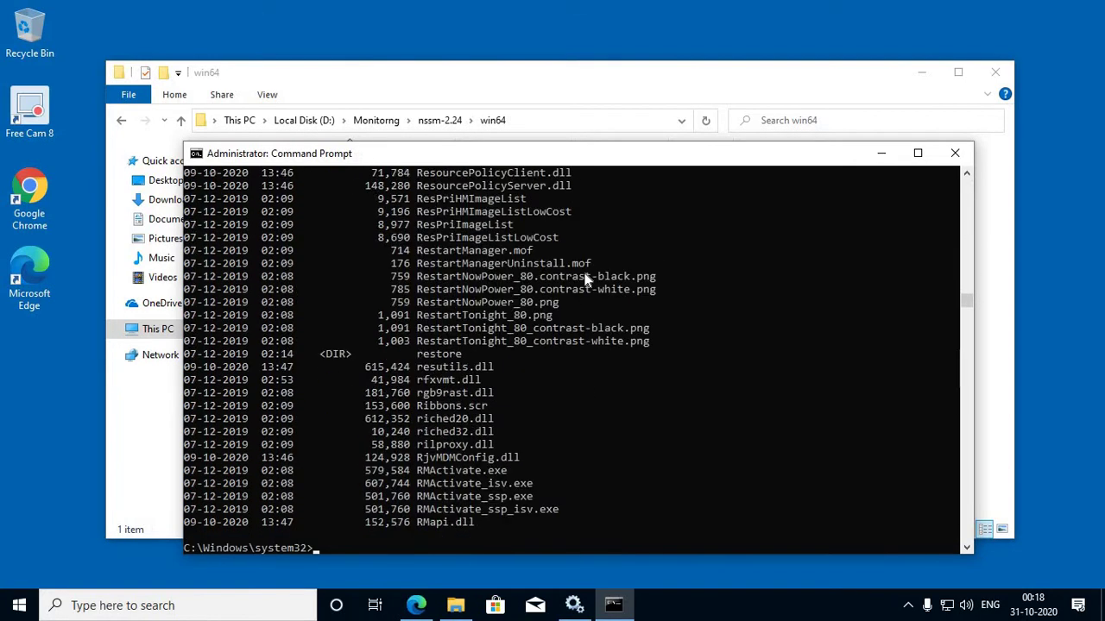
Step: Switch to drive D: and list the win64 folder contents showing nssm.exe
key("Return")
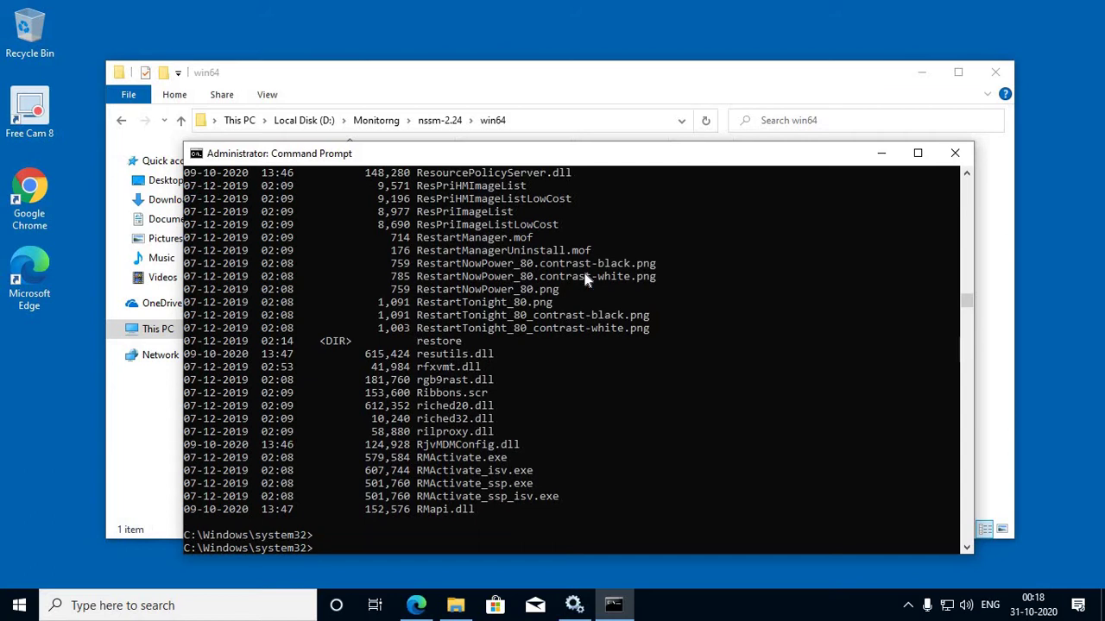
type("d:")
key("Return")
key("Return")
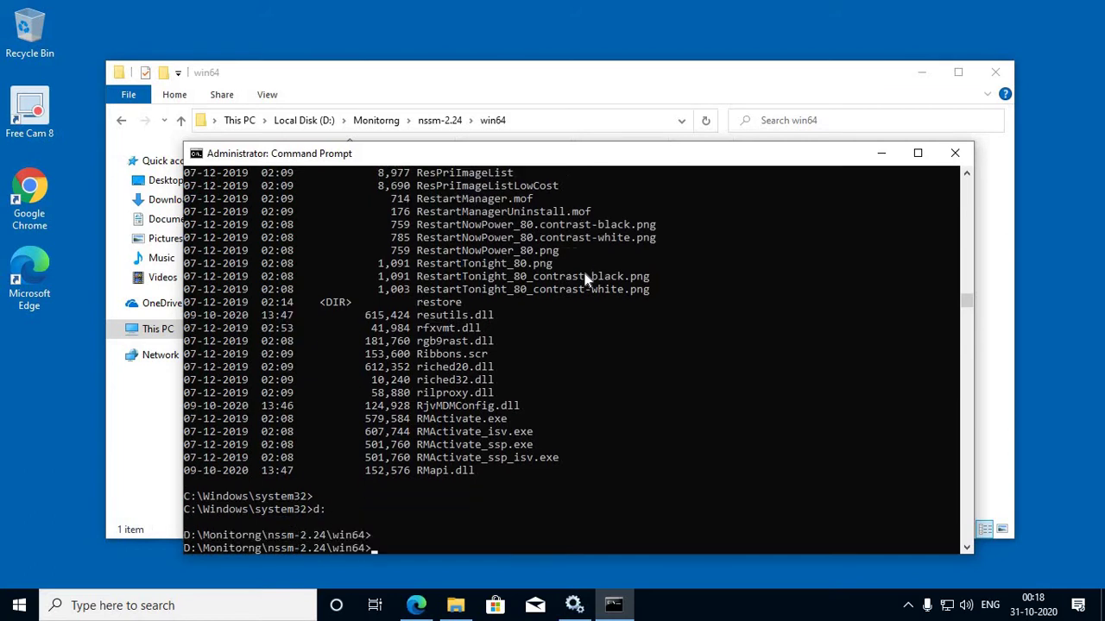
key("Return")
type("dir")
key("Return")
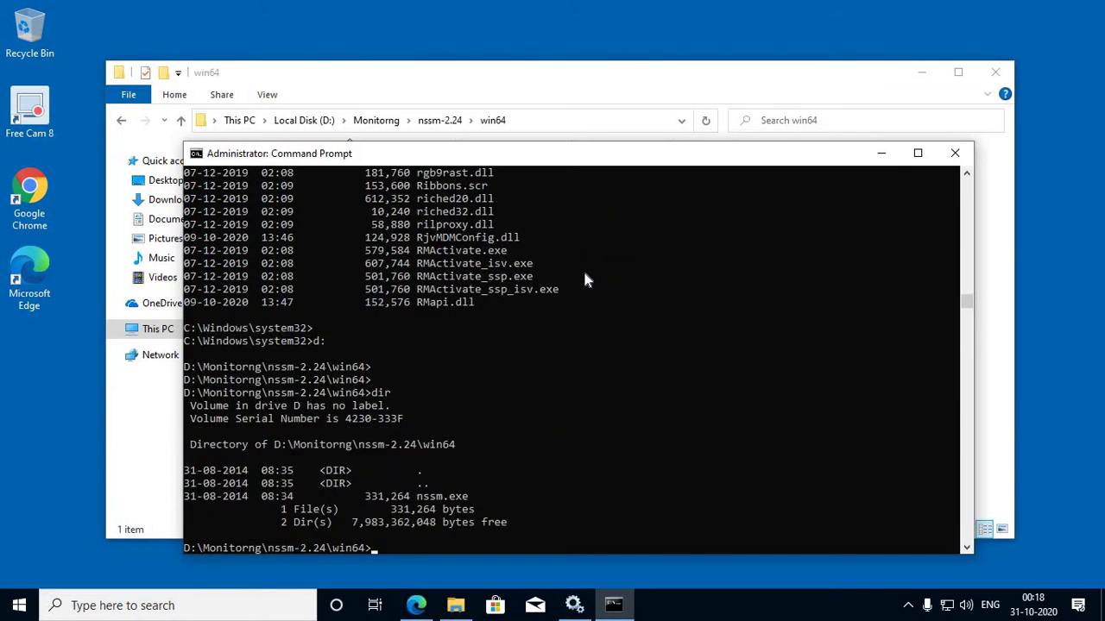
key("Return")
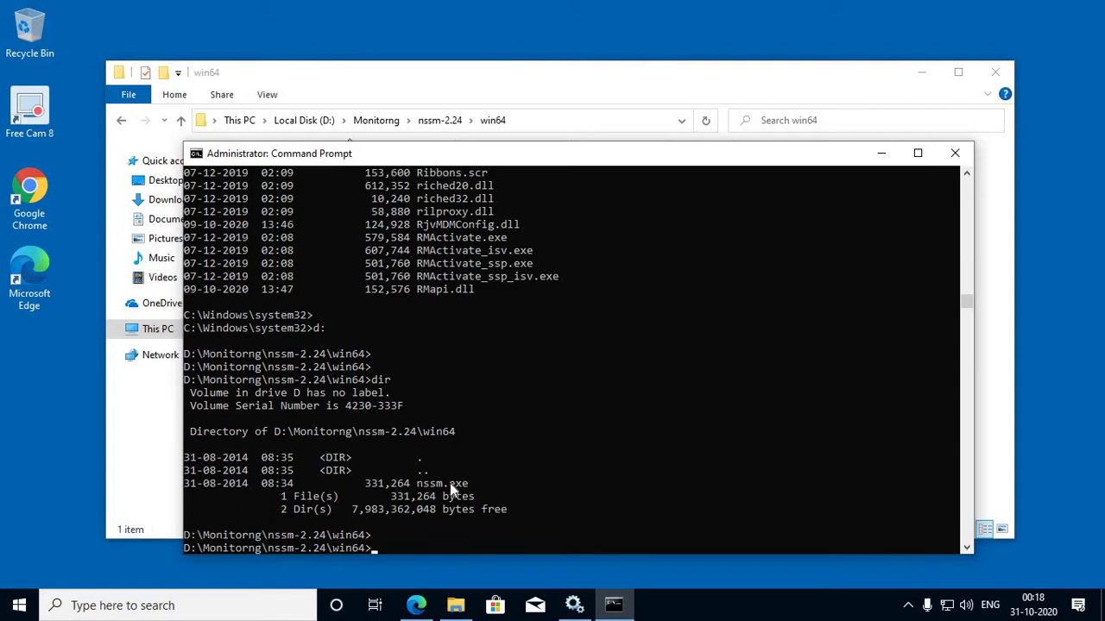
Step: Type the command 'nssm.exc install prometheus' without running it
type("nssm.exc install prm")
key("BackSpace")
type("ometheus")
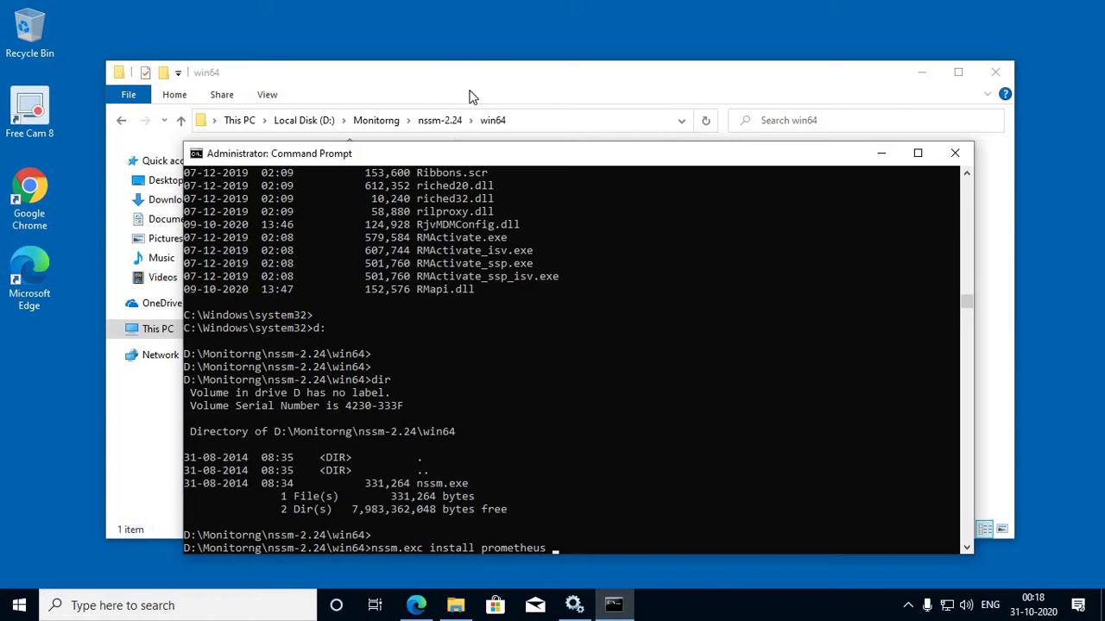
Step: Append the prometheus-2.22.0.windows-amd64 folder path plus \prometheus.exe and run the command
left_click(358, 120)
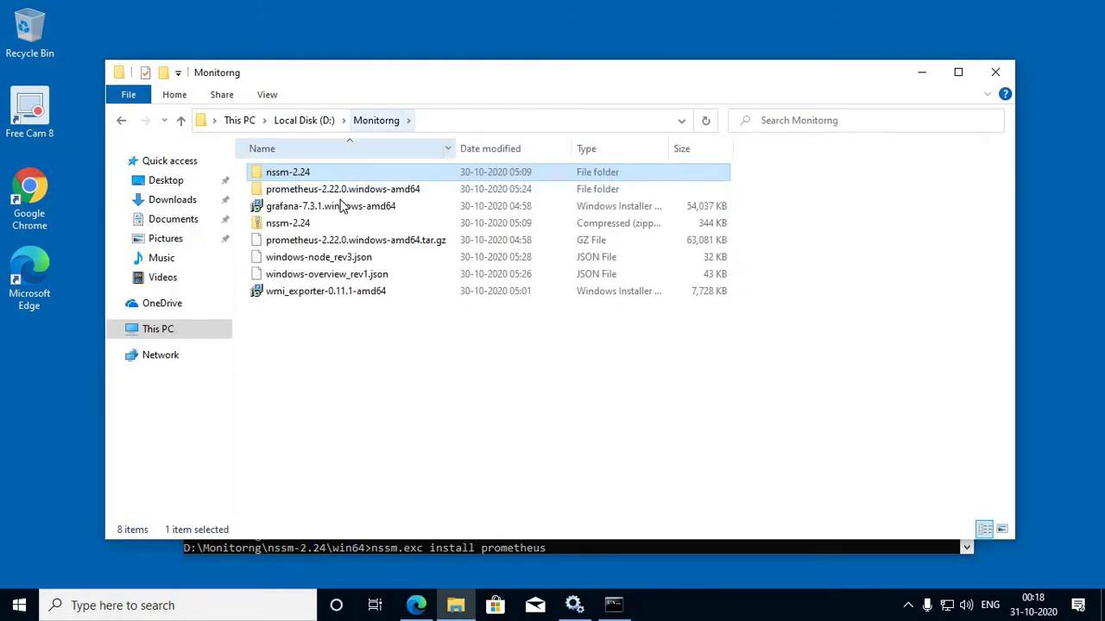
double_click(309, 192)
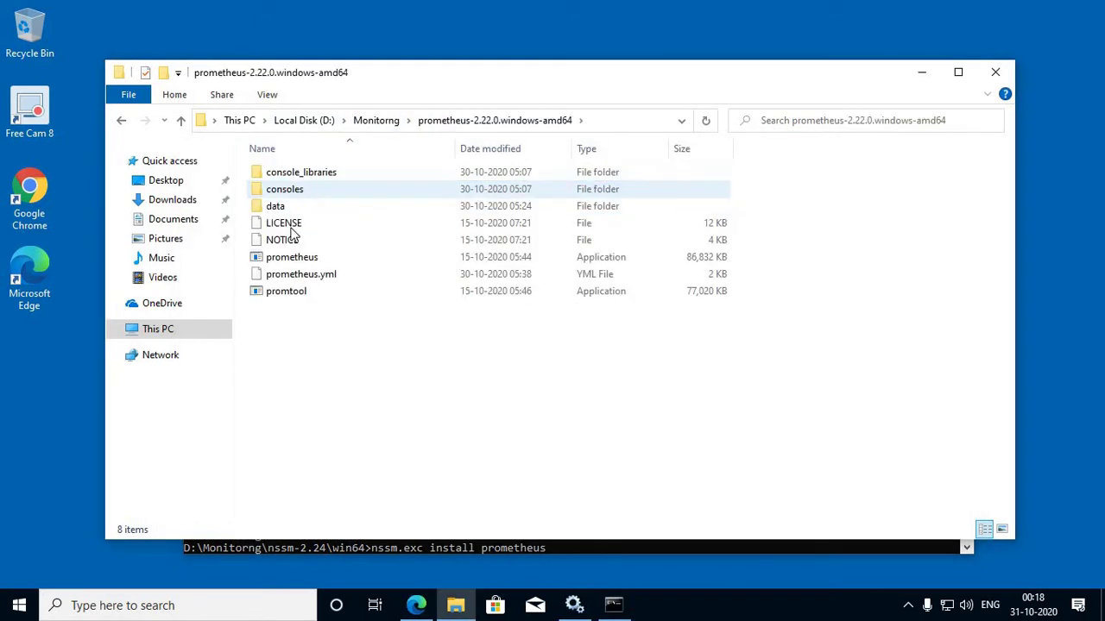
left_click(292, 257)
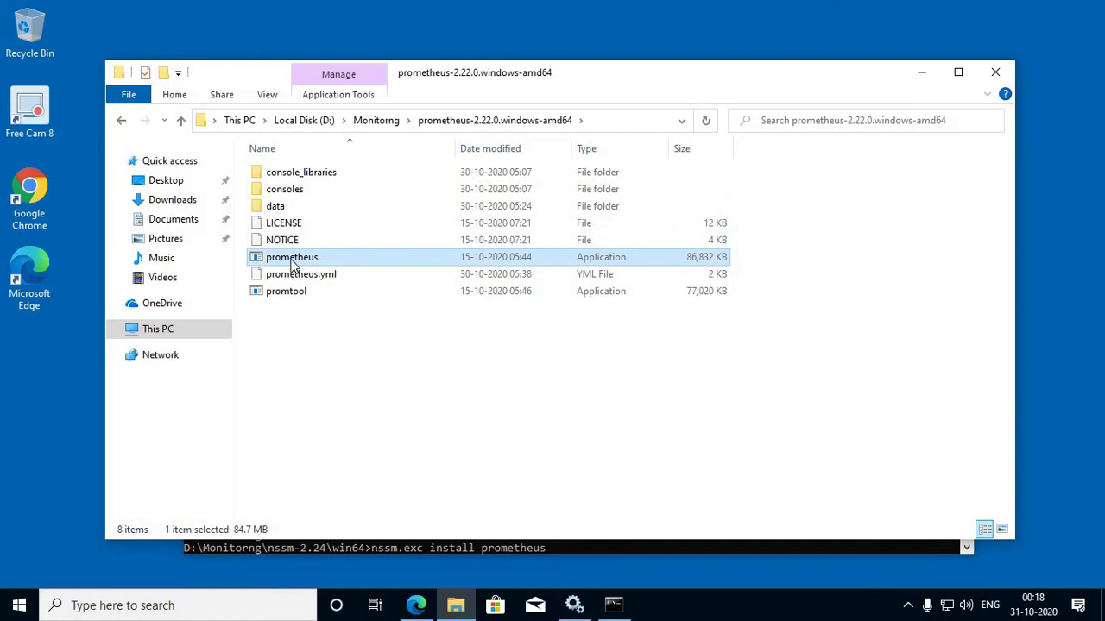
left_click(610, 120)
key("ctrl+c")
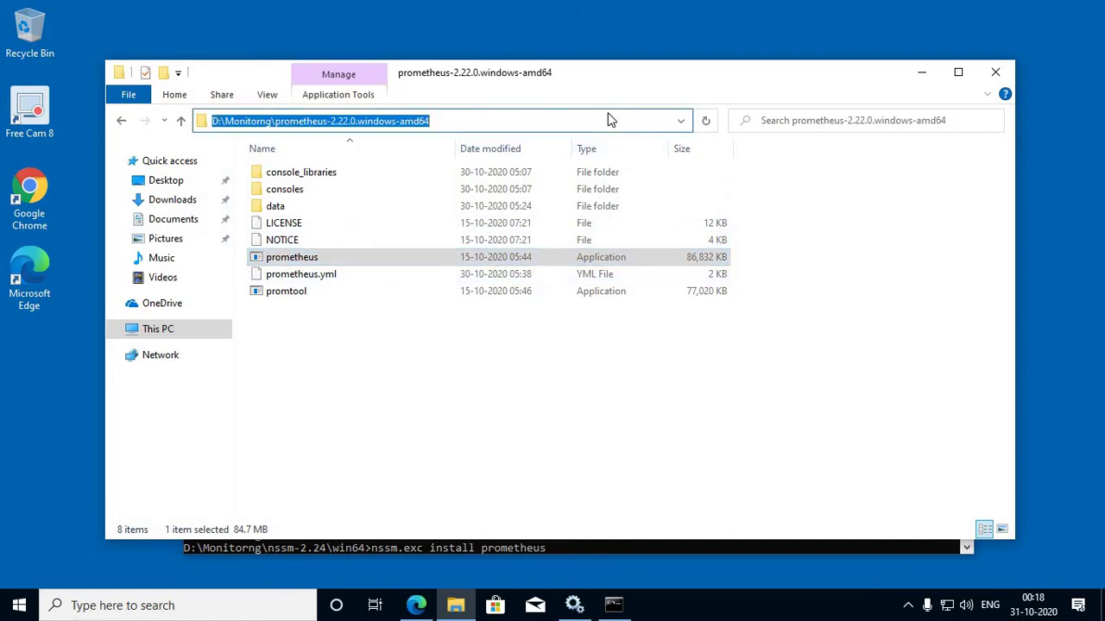
left_click(614, 604)
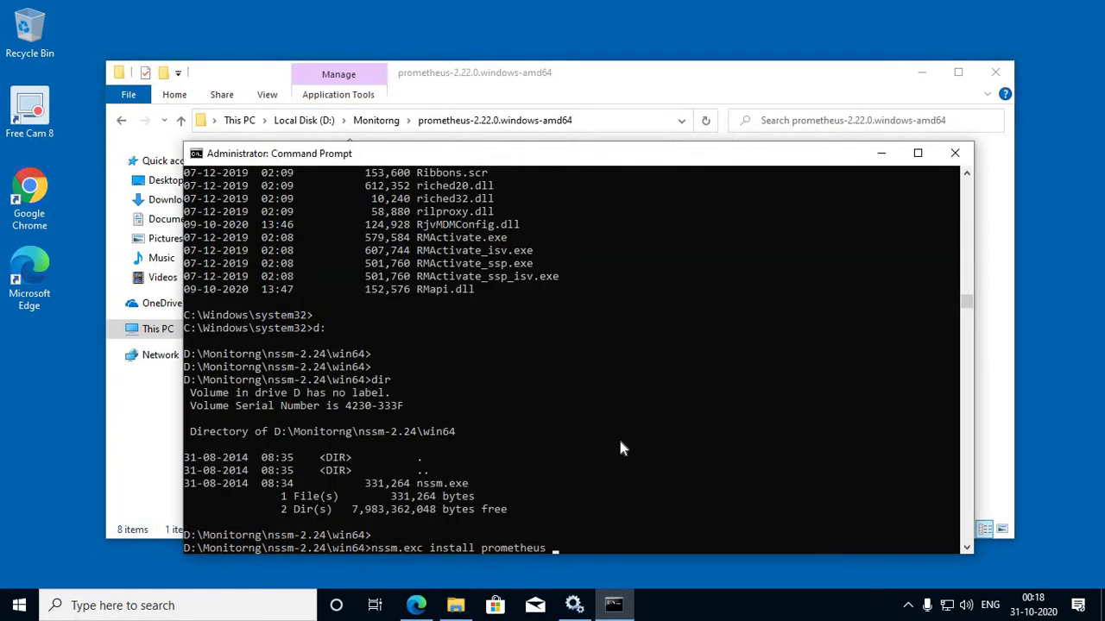
key("ctrl+v")
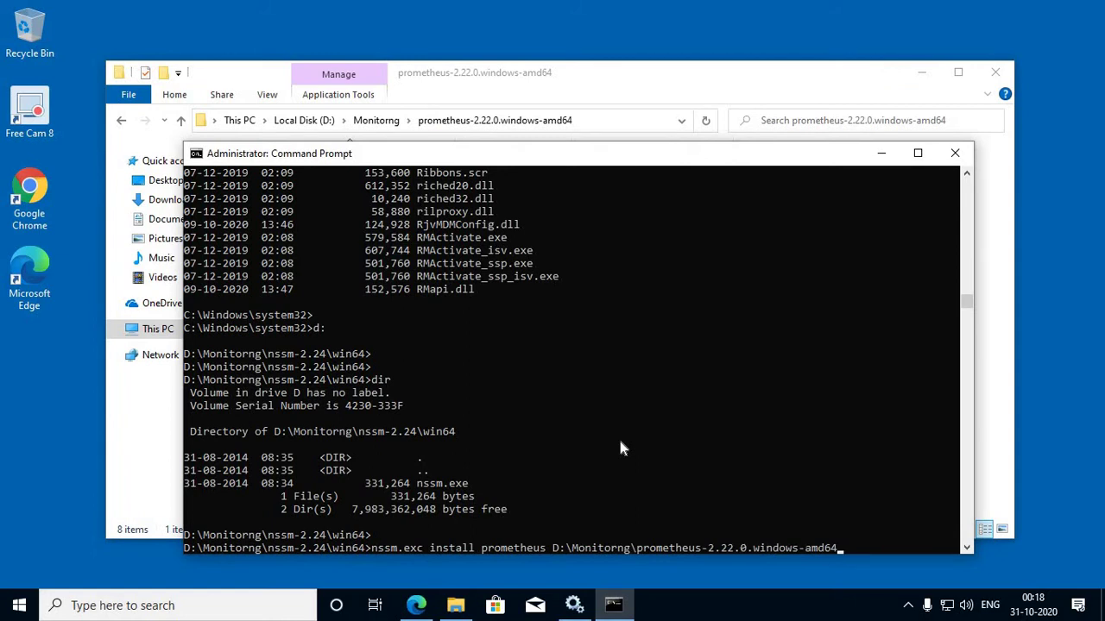
type("\\prometheus.exe")
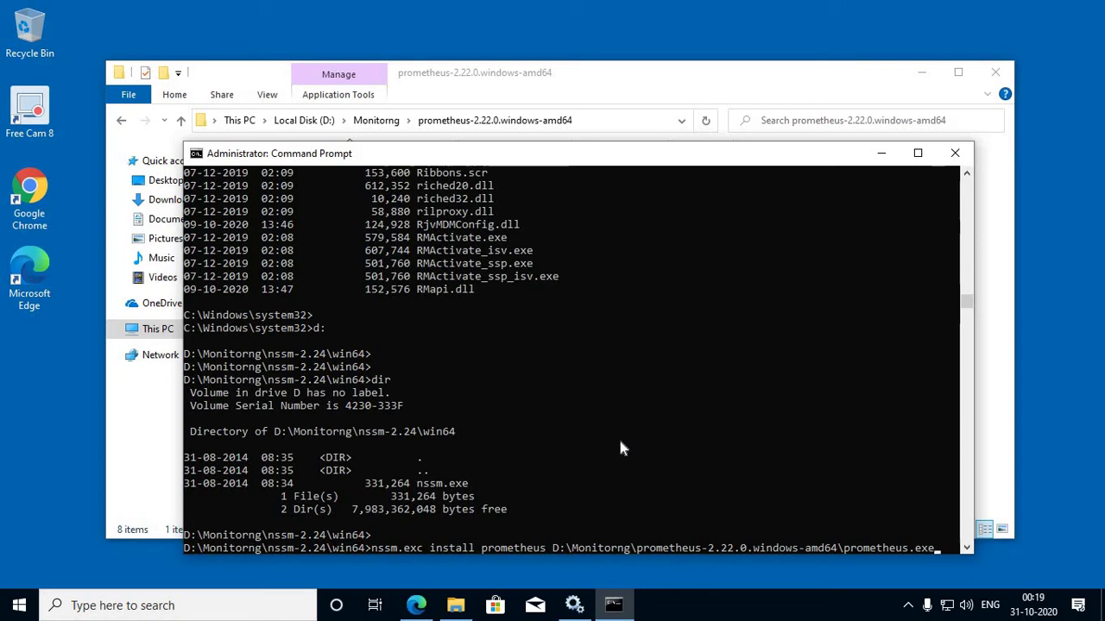
key("Return")
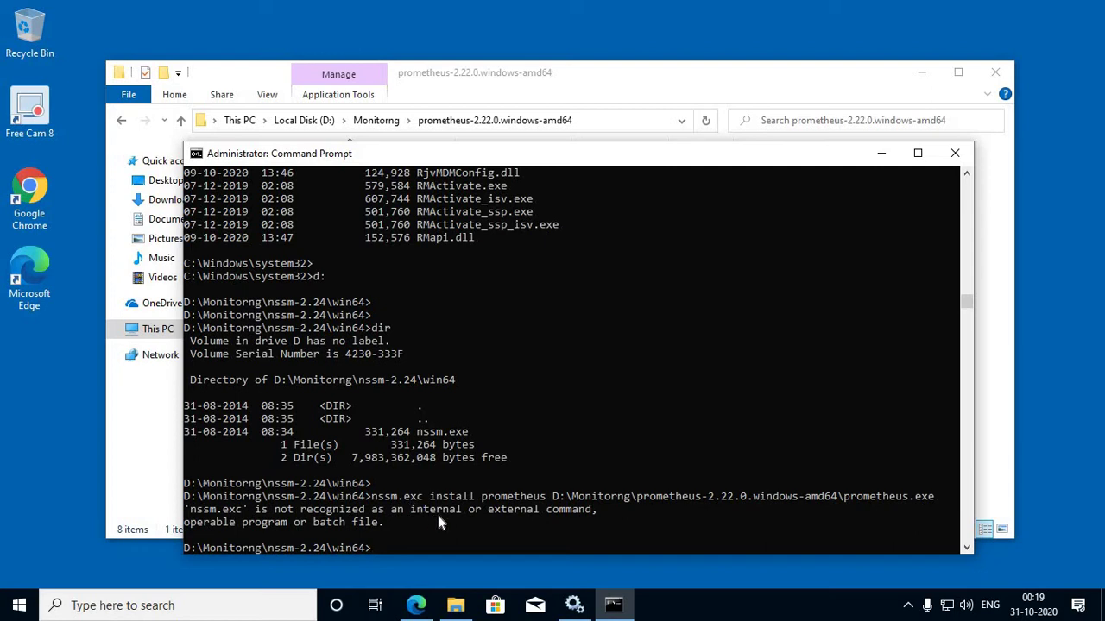
Step: Correct nssm.exc to nssm.exe and rerun, installing the prometheus service successfully
key("Up")
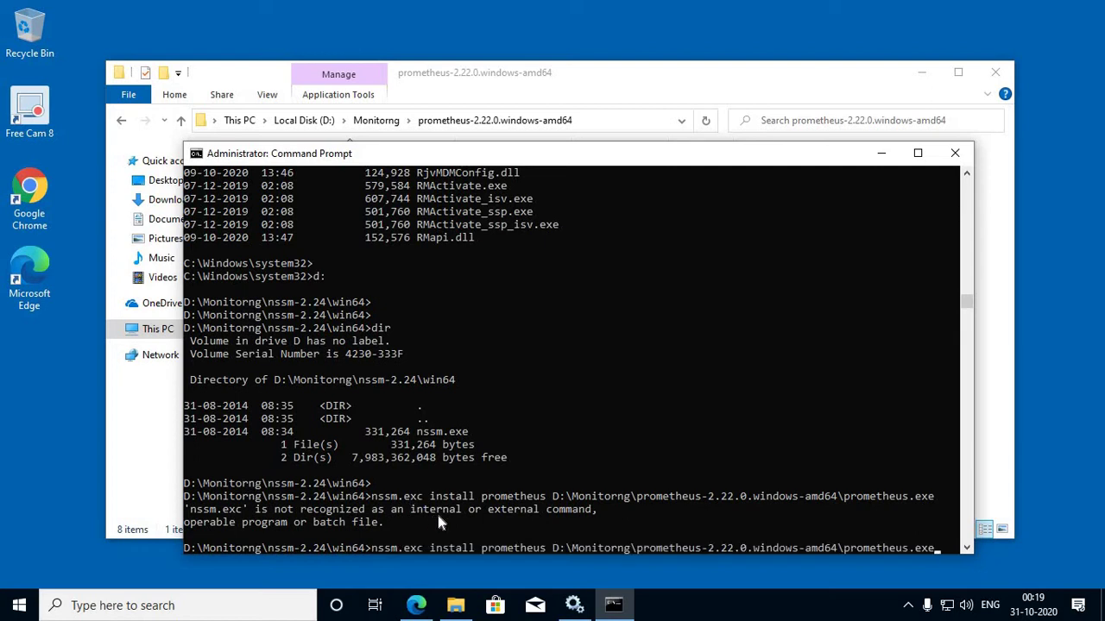
key("Home")
key("Right")
key("Right")
key("Right")
key("Right")
key("Right")
key("Right")
key("Right")
key("Right")
key("BackSpace")
type("e")
key("Return")
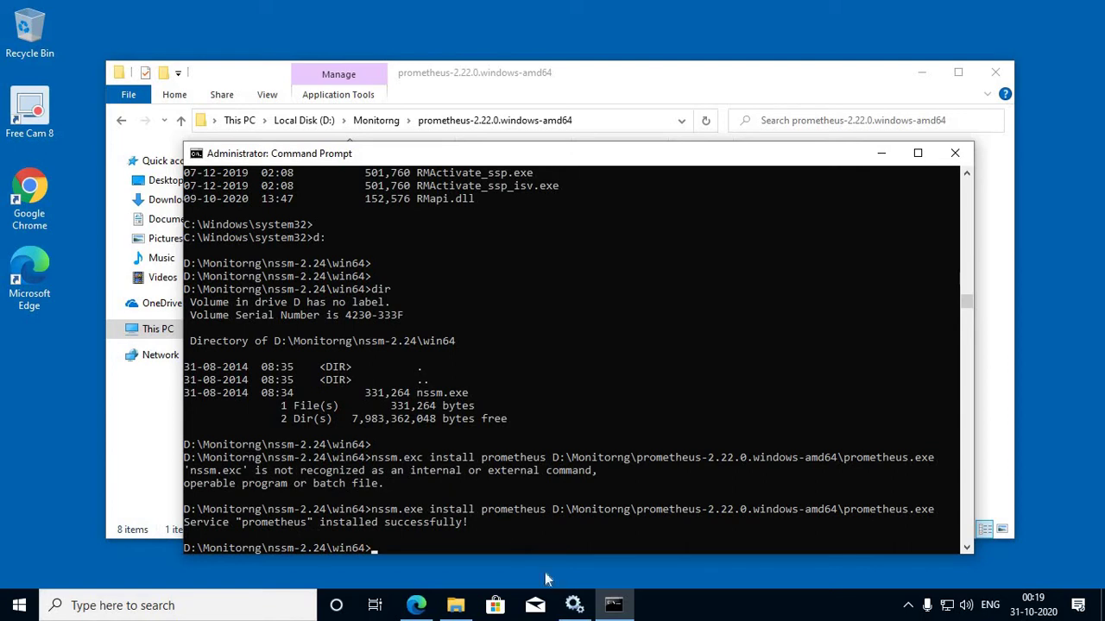
Step: Refresh Services and select the new prometheus service with Automatic startup
left_click(571, 605)
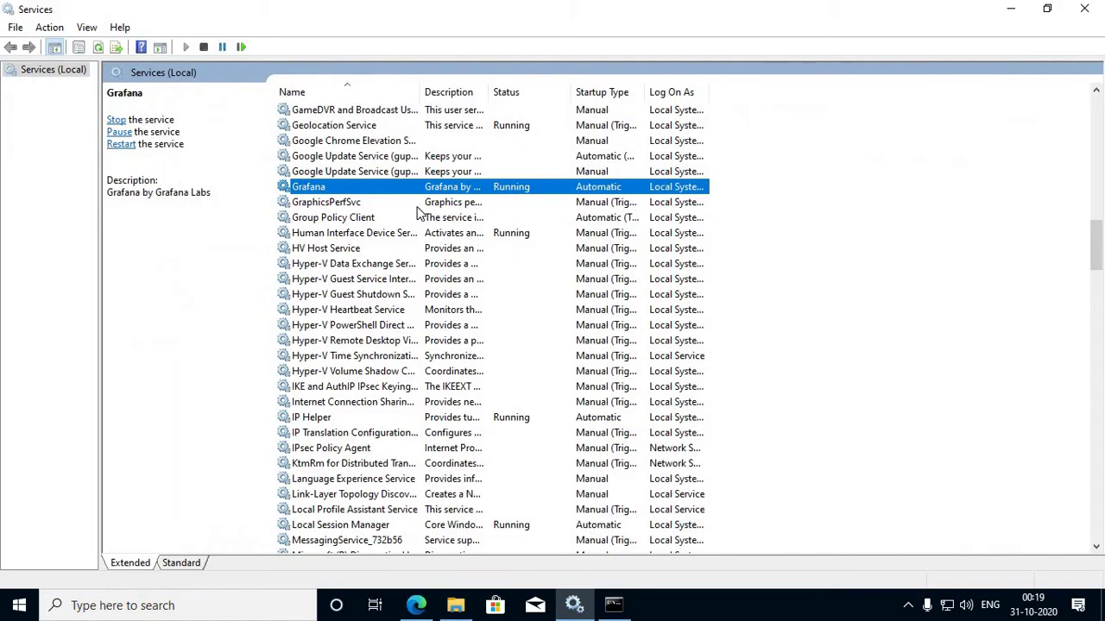
left_click(386, 205)
type("pro")
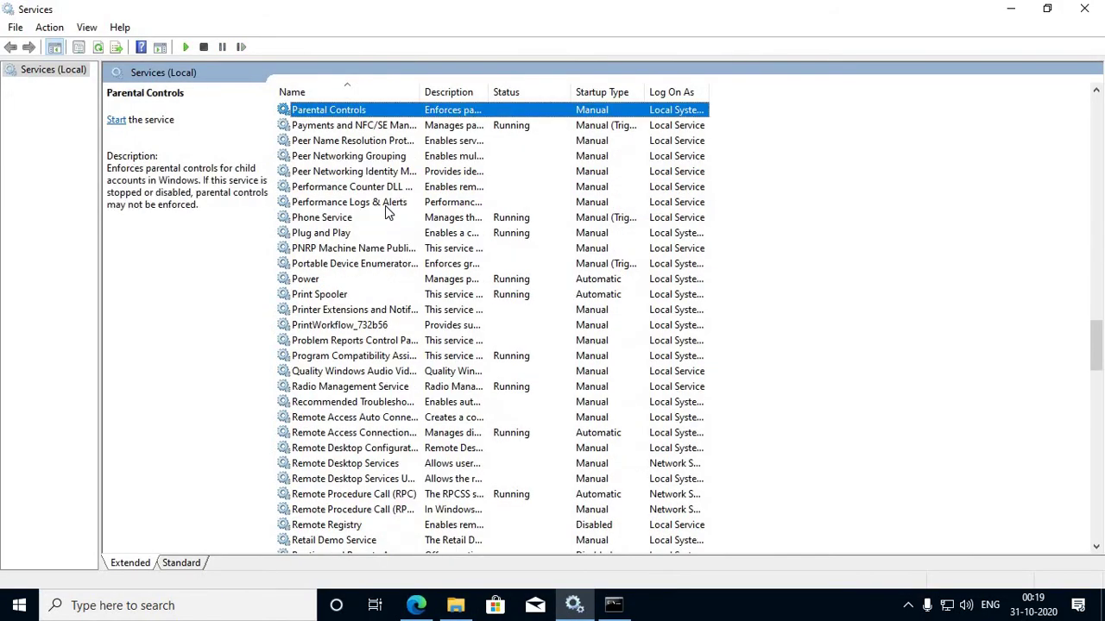
scroll(346, 436, "down", 1)
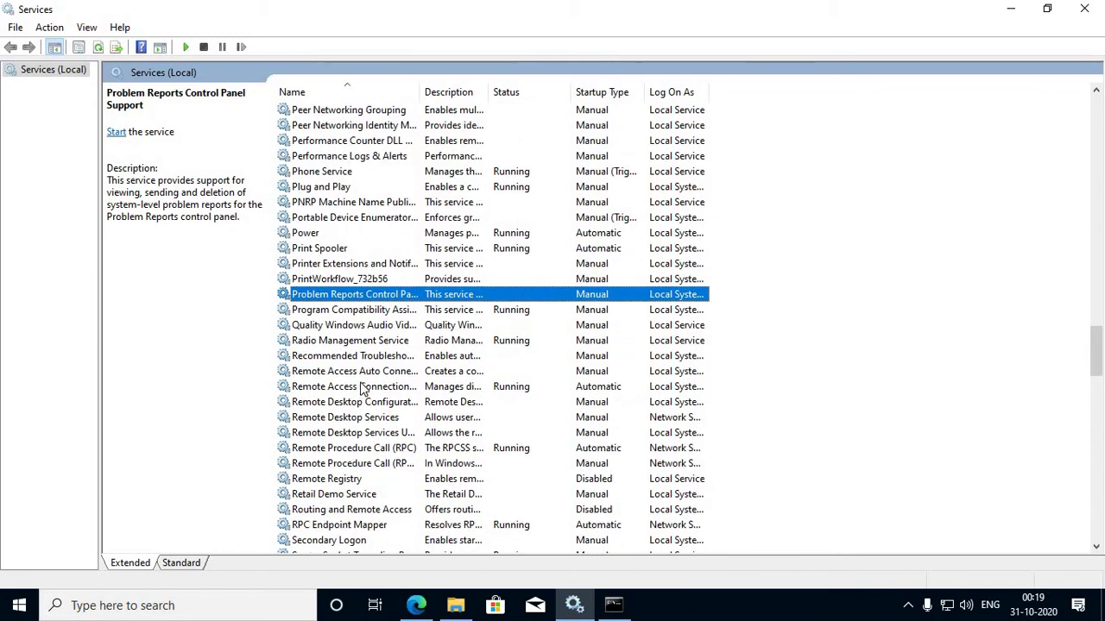
left_click(98, 48)
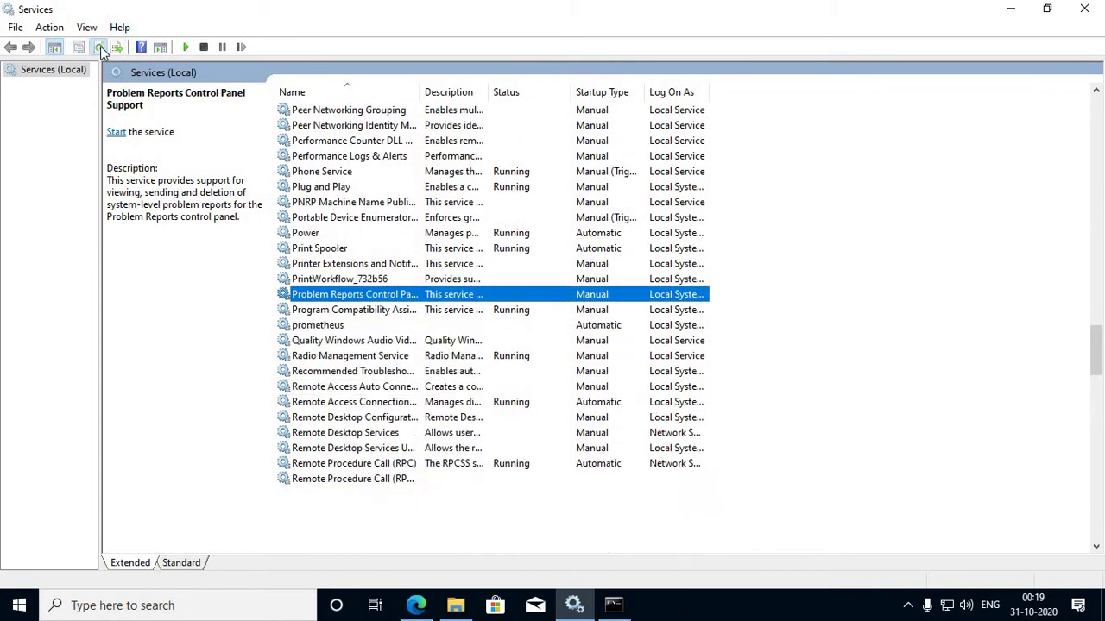
left_click(329, 325)
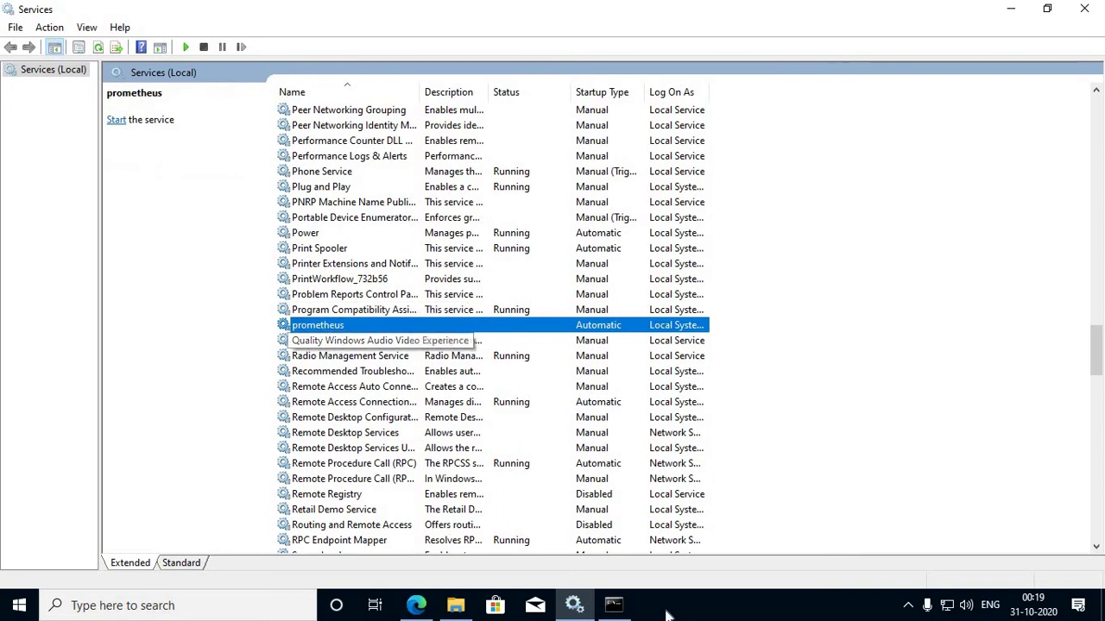
Step: Close the Microsoft Store window and select prometheus.yml in the prometheus folder
left_click(486, 609)
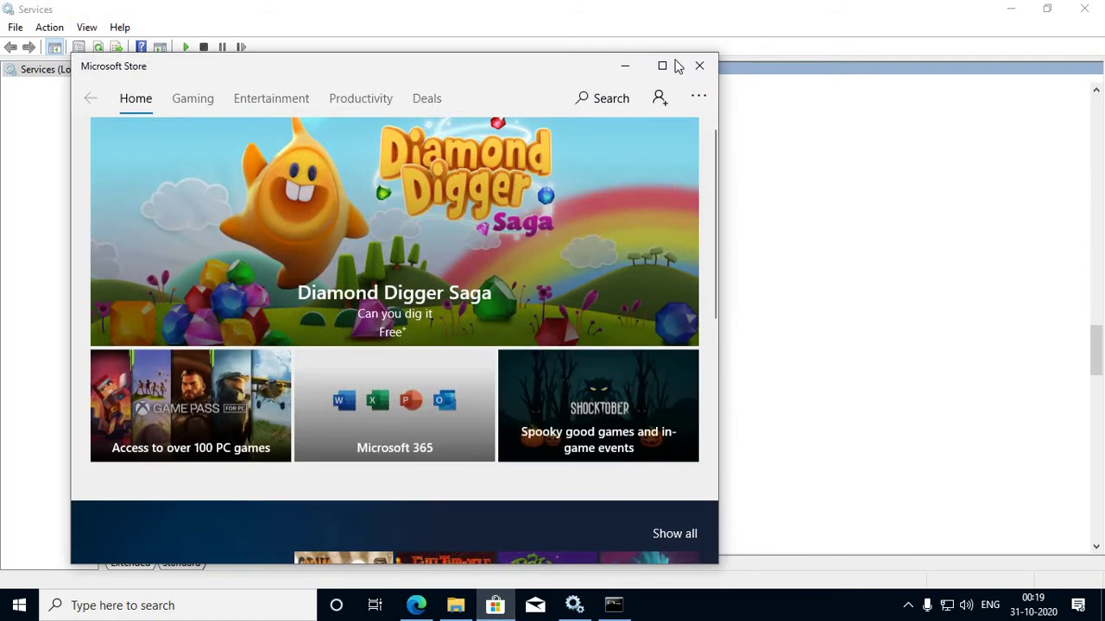
left_click(494, 609)
left_click(455, 605)
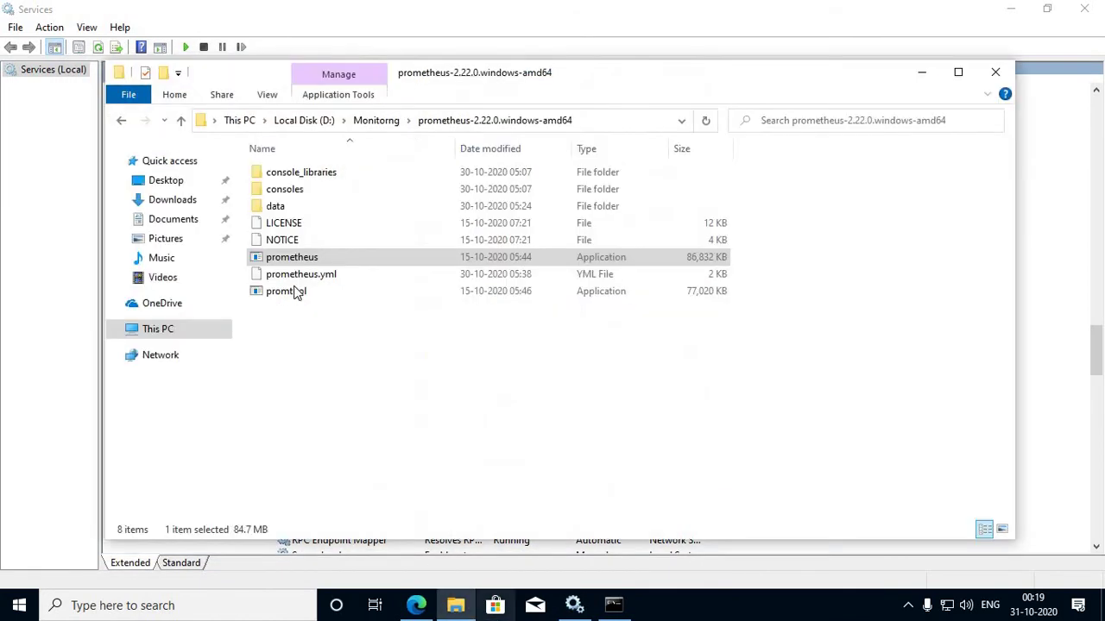
left_click(304, 275)
Step: Open prometheus.yml in Notepad through Open with and More apps
right_click(325, 272)
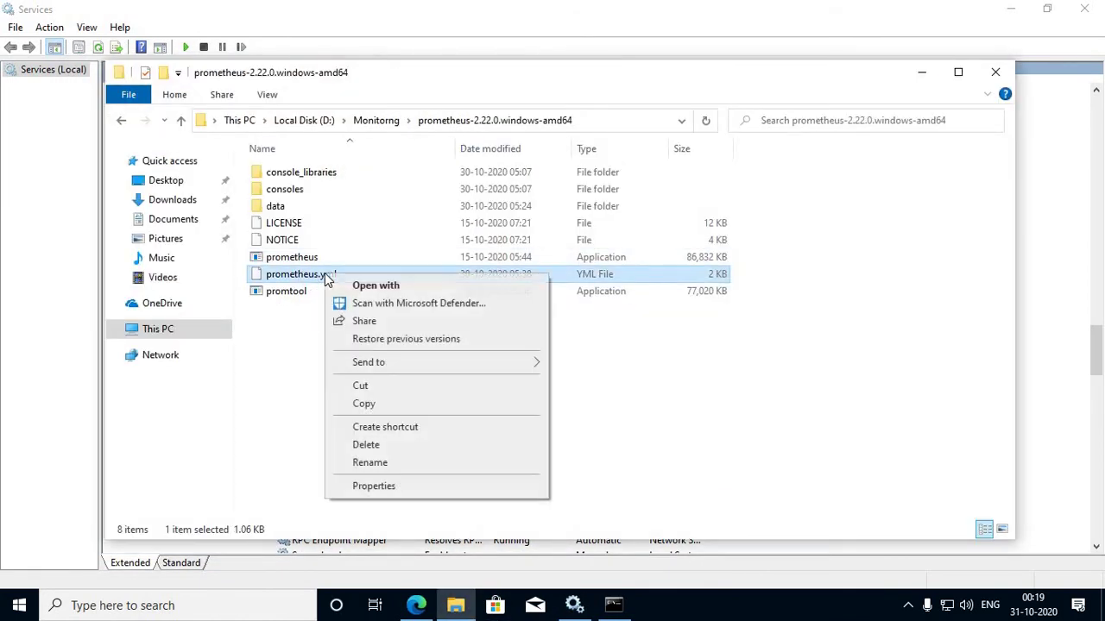
left_click(392, 287)
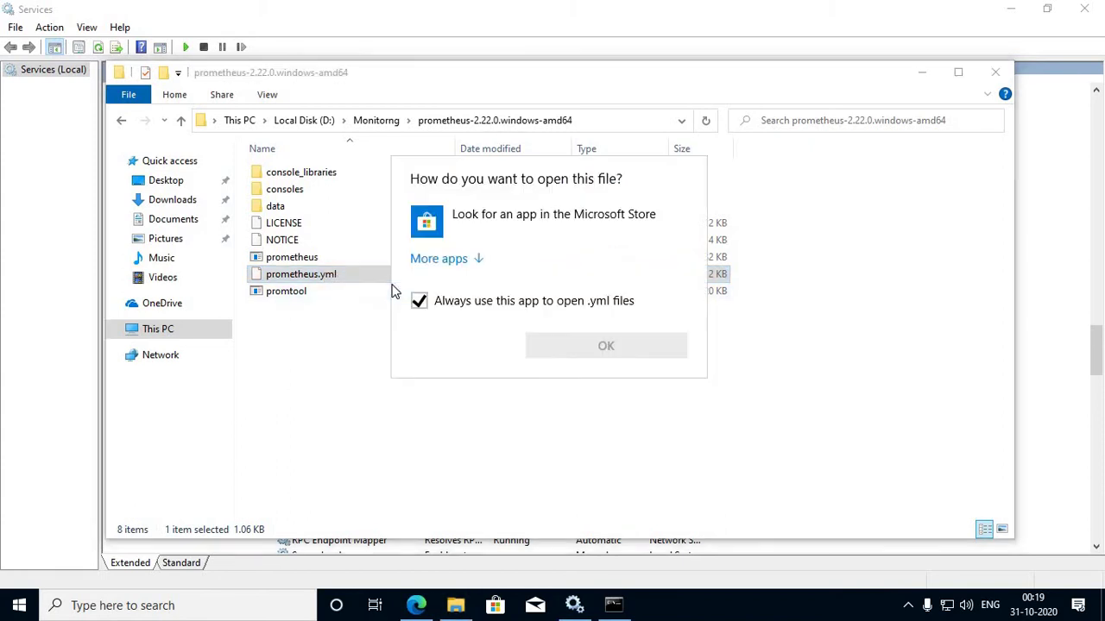
left_click(448, 256)
left_click(492, 296)
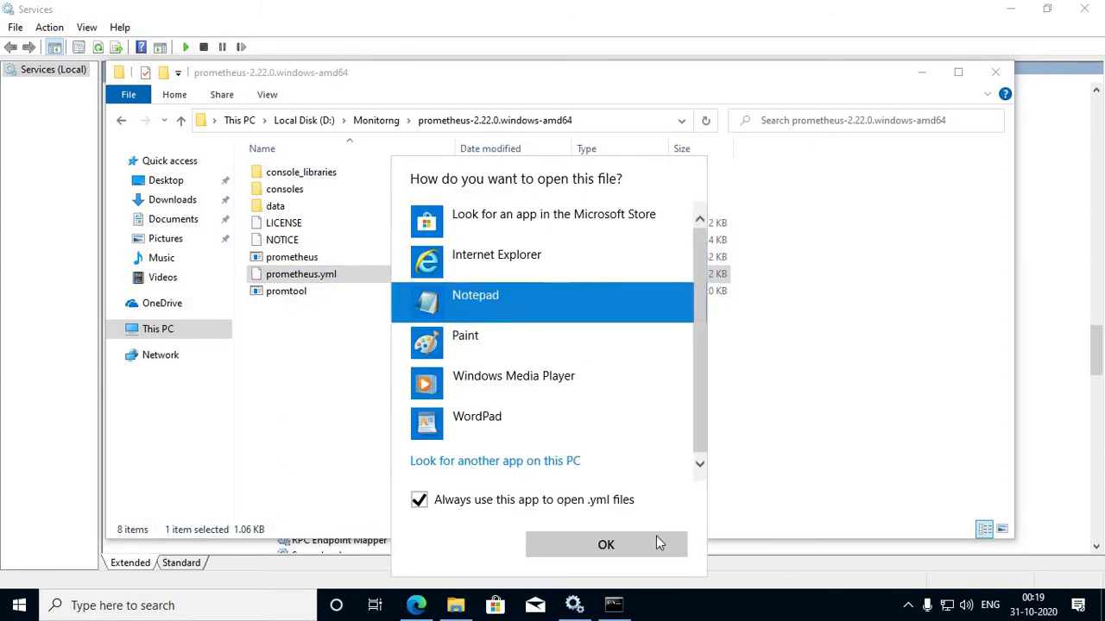
left_click(657, 546)
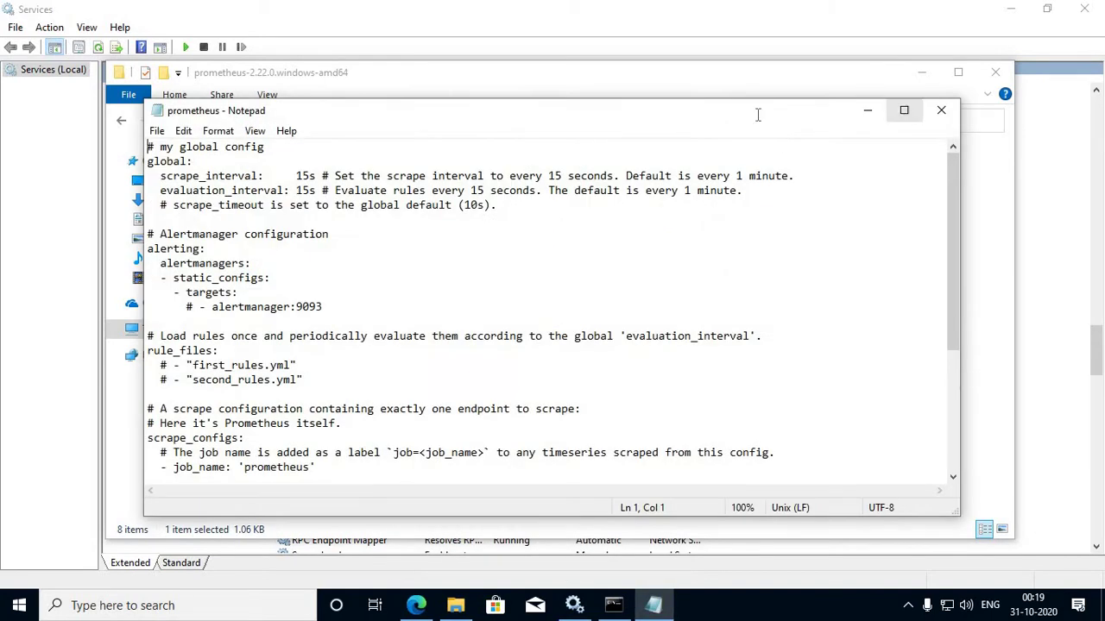
double_click(756, 109)
scroll(306, 228, "down", 1)
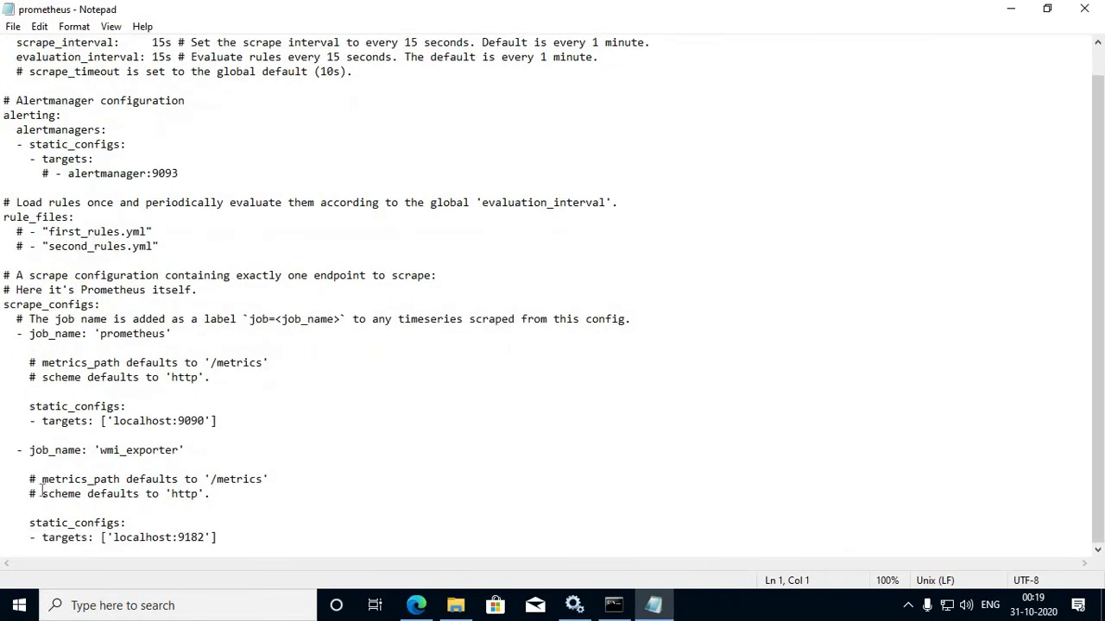
left_click_drag(228, 421, 4, 402)
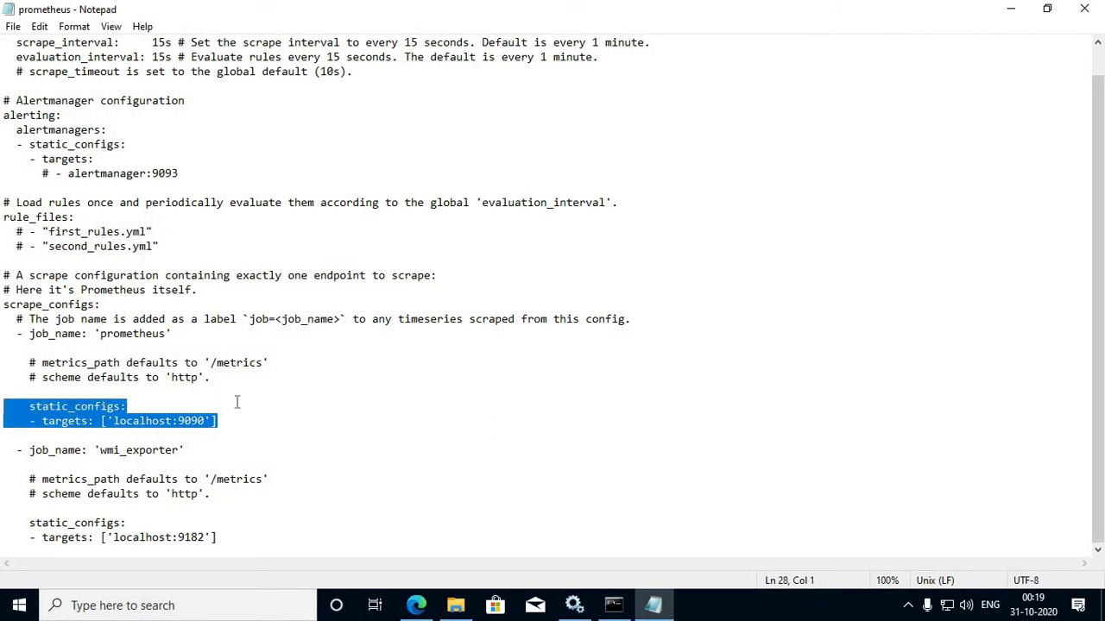
left_click_drag(101, 420, 122, 429)
left_click(185, 421)
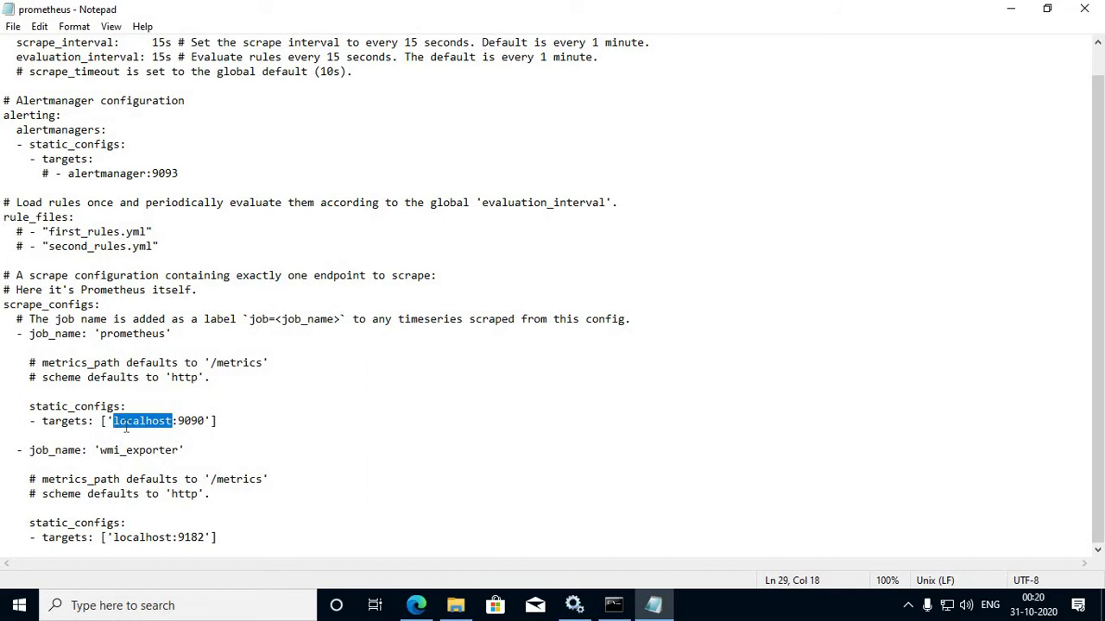
left_click(158, 420)
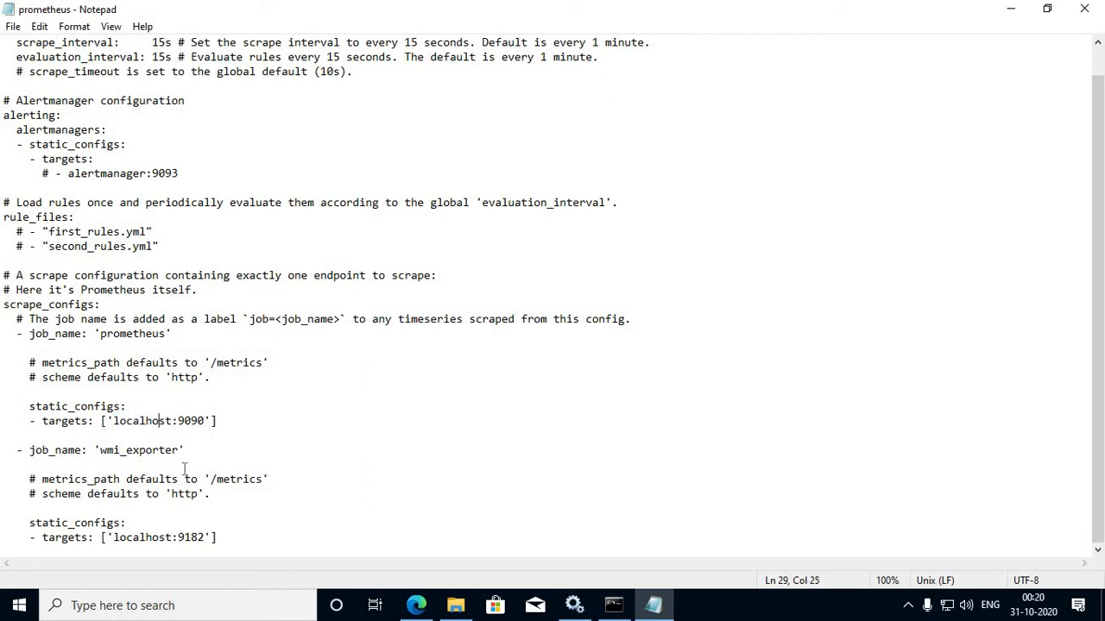
left_click_drag(94, 450, 185, 449)
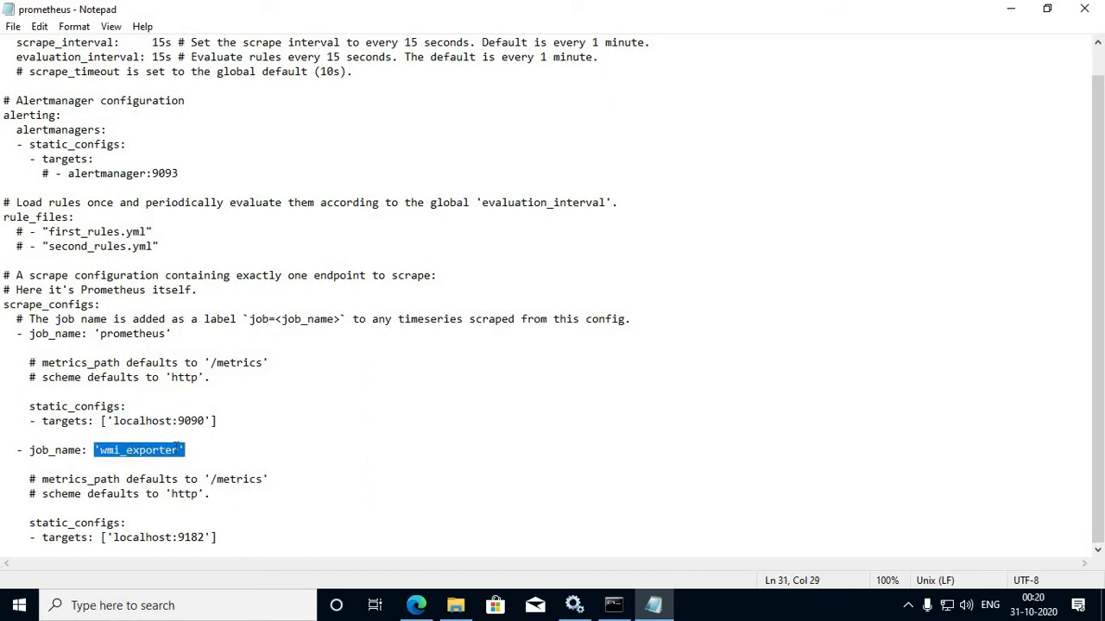
left_click(178, 449)
double_click(108, 449)
left_click_drag(211, 538, 7, 523)
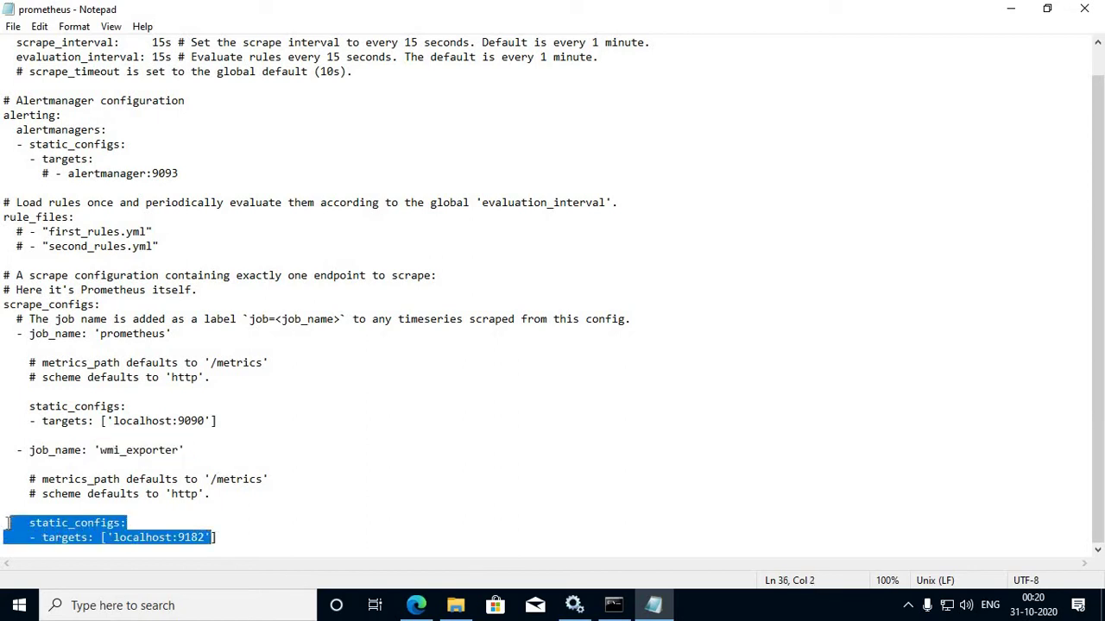
double_click(194, 538)
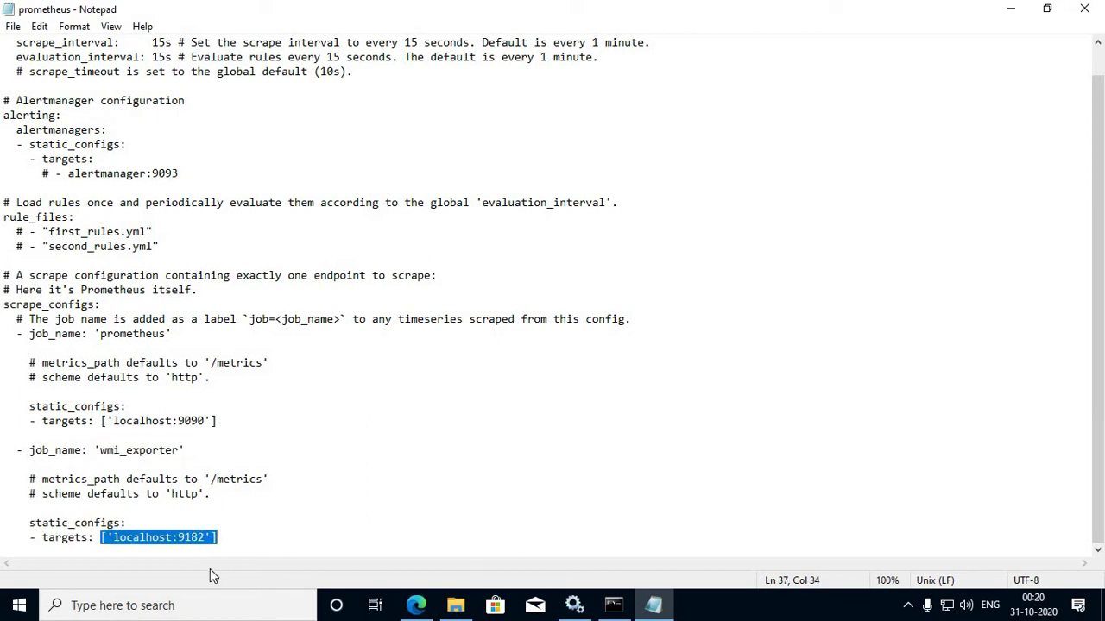
left_click(240, 541)
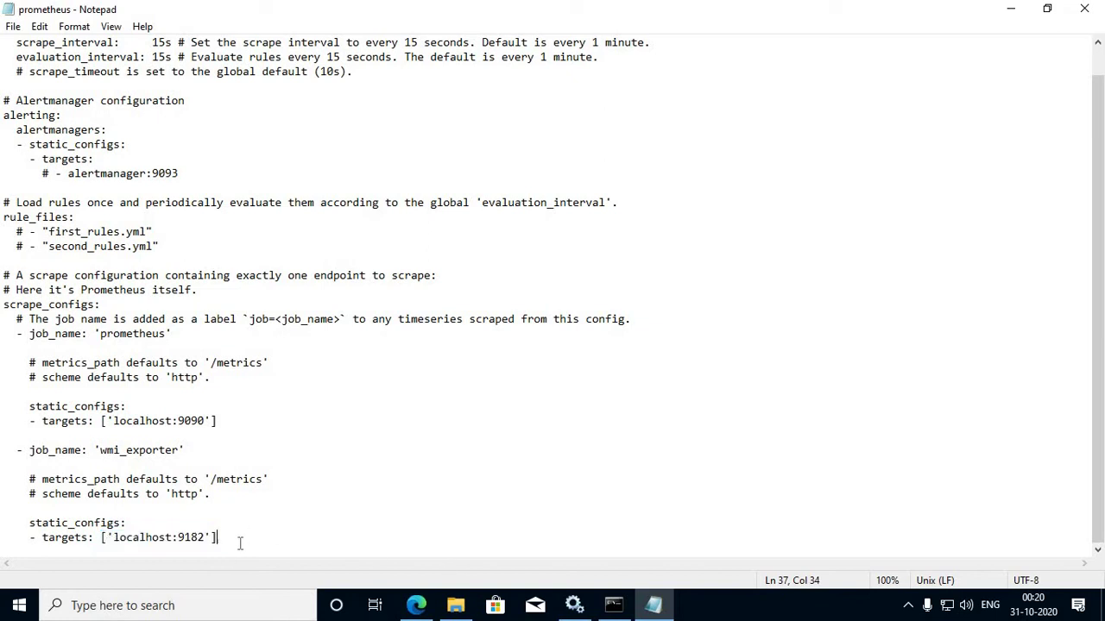
key("shift+Left")
key("shift+Home")
key("shift+Up")
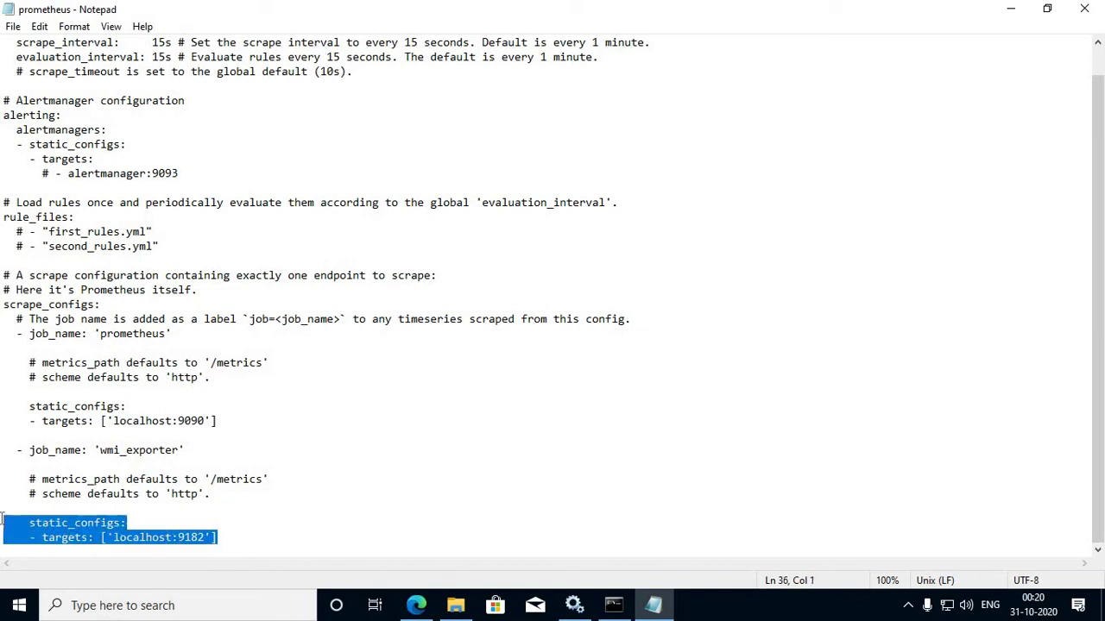
key("shift+Up")
mouse_move(450, 608)
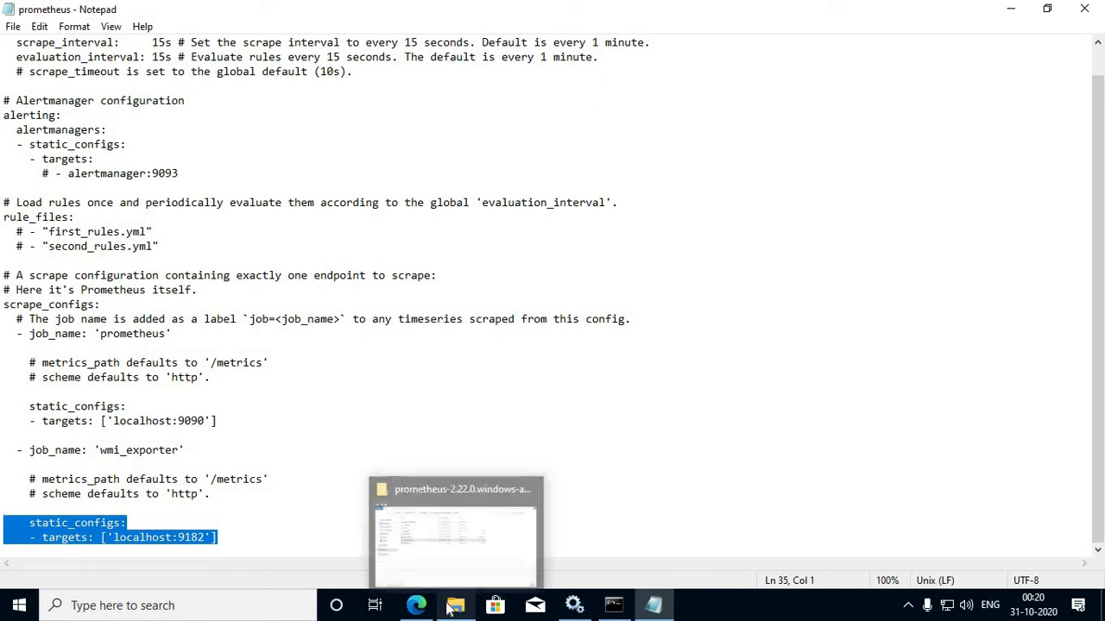
Step: Install wmi_exporter-0.11.1-amd64.msi from the Monitorng folder, approving the UAC prompt, then return to Services
left_click(423, 518)
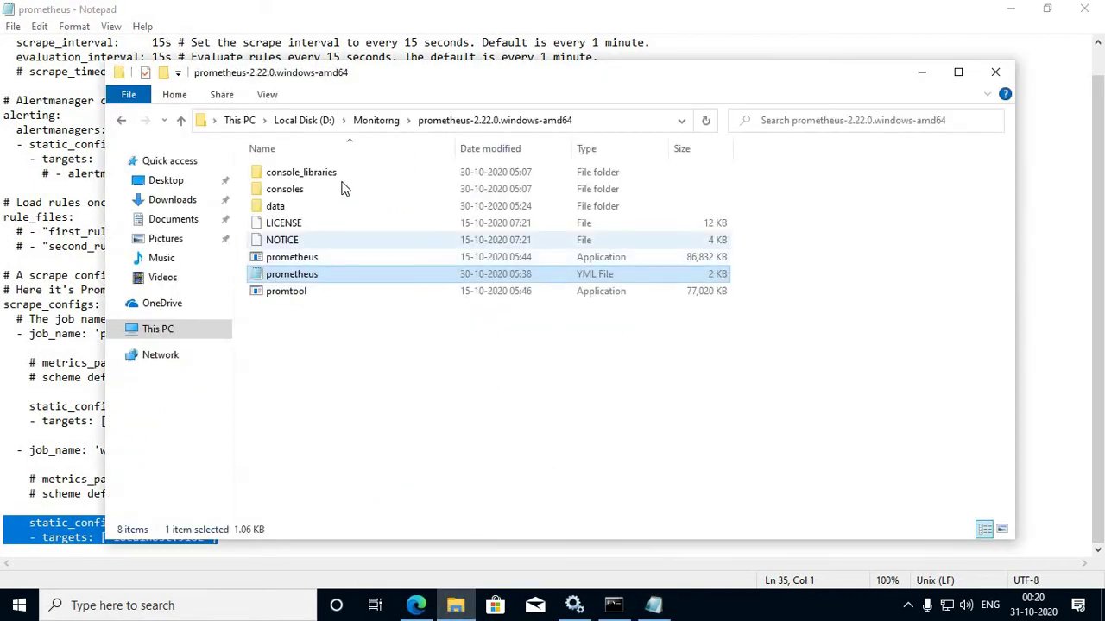
left_click(362, 120)
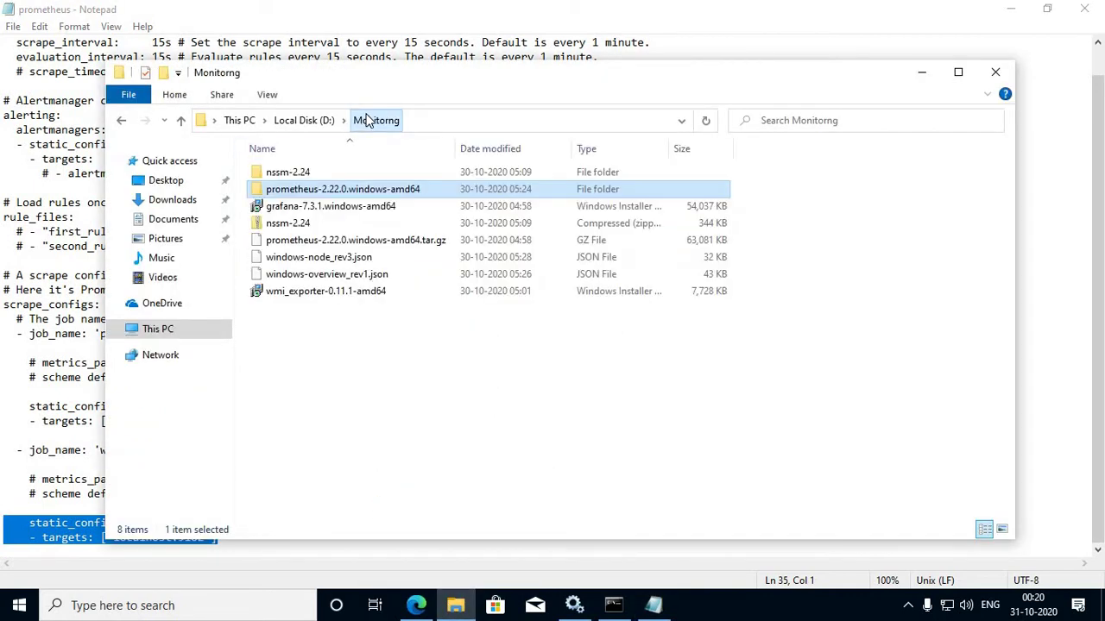
left_click(320, 293)
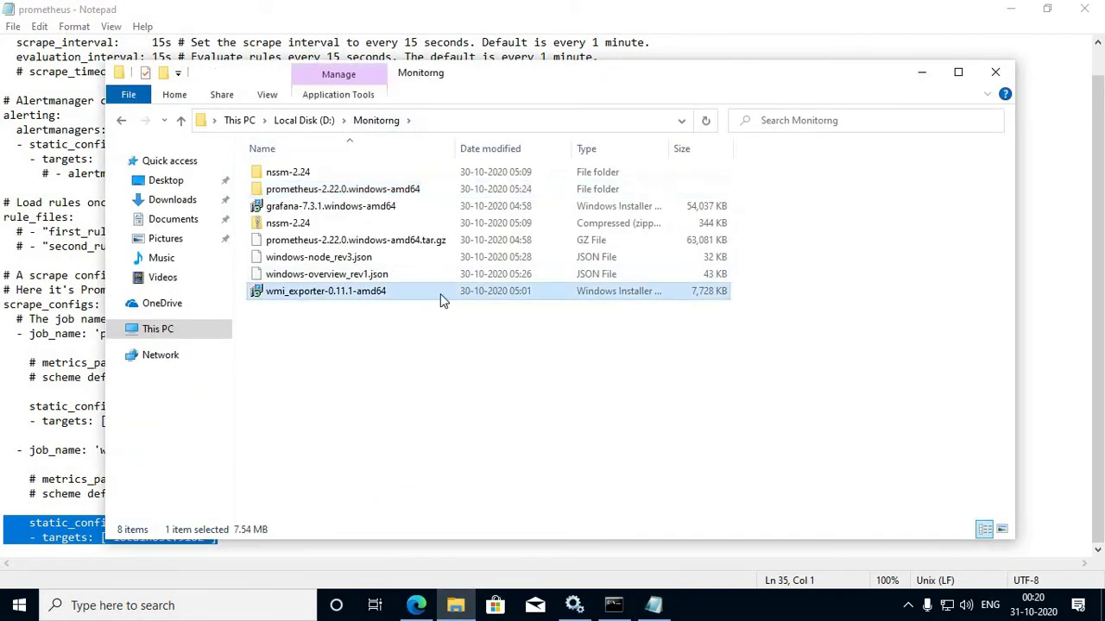
double_click(344, 296)
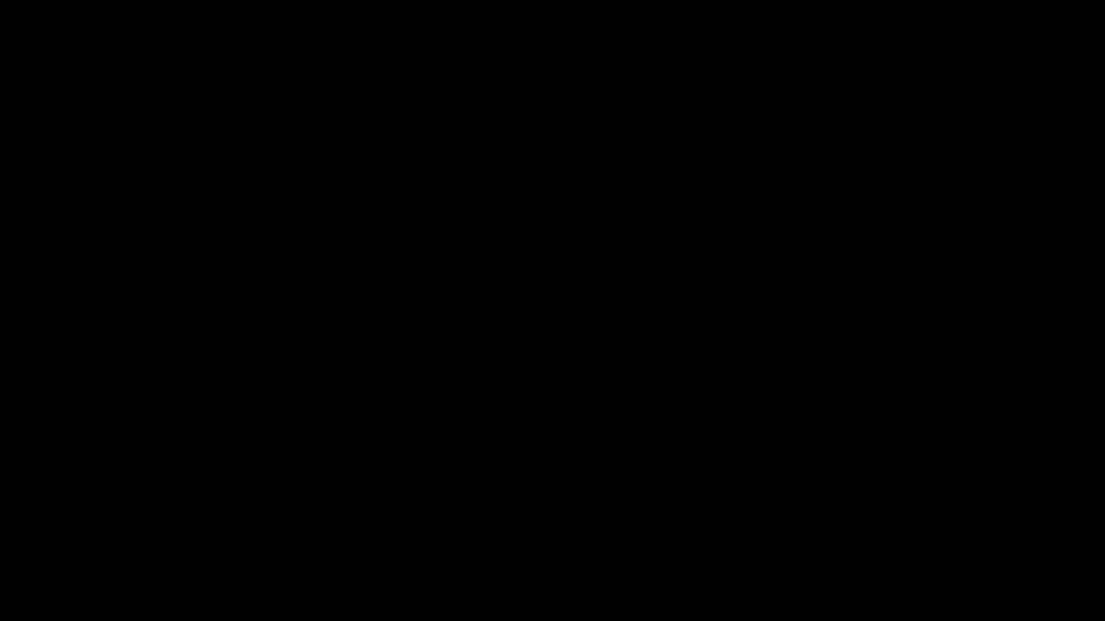
left_click(490, 423)
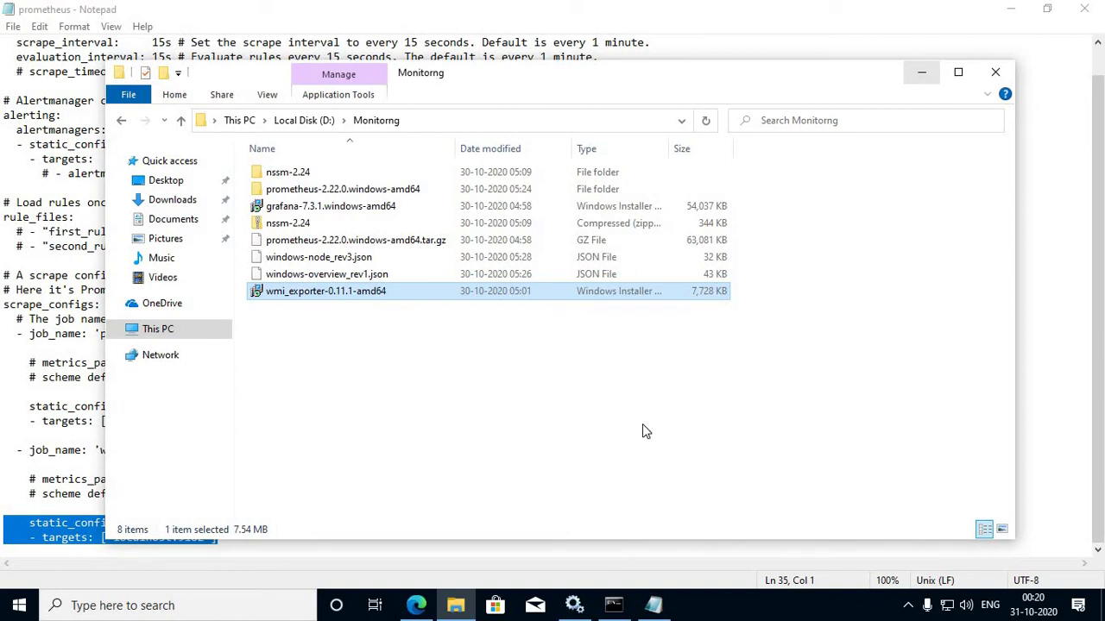
left_click(574, 605)
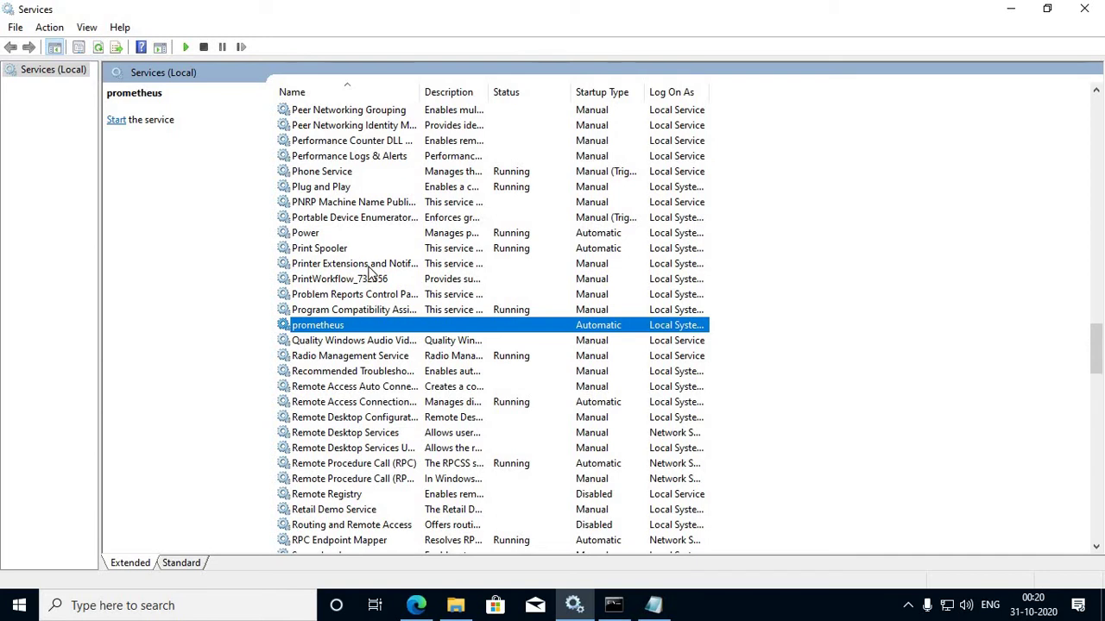
Step: Jump to the WMI exporter service with 'wmi' to confirm it runs, then return to prometheus.yml
type("wmi")
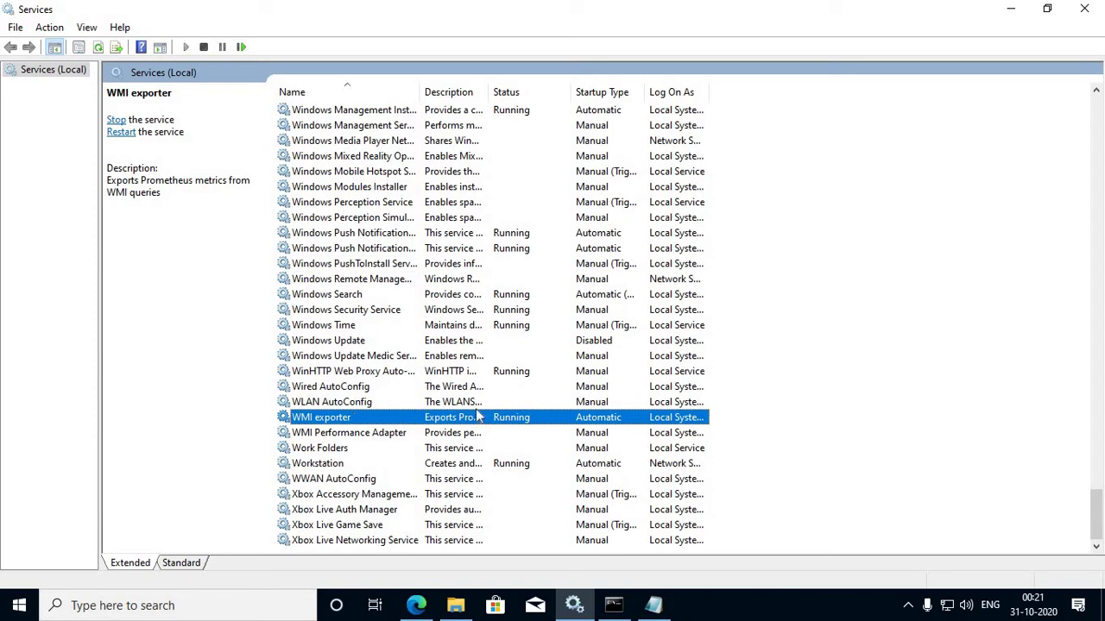
left_click(653, 605)
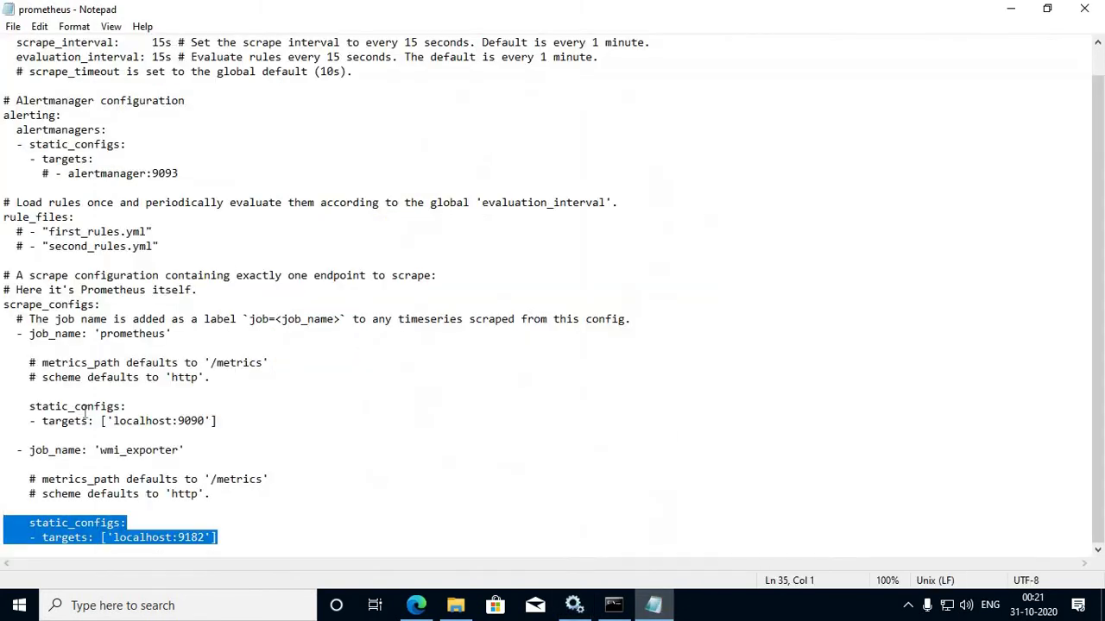
left_click(224, 539)
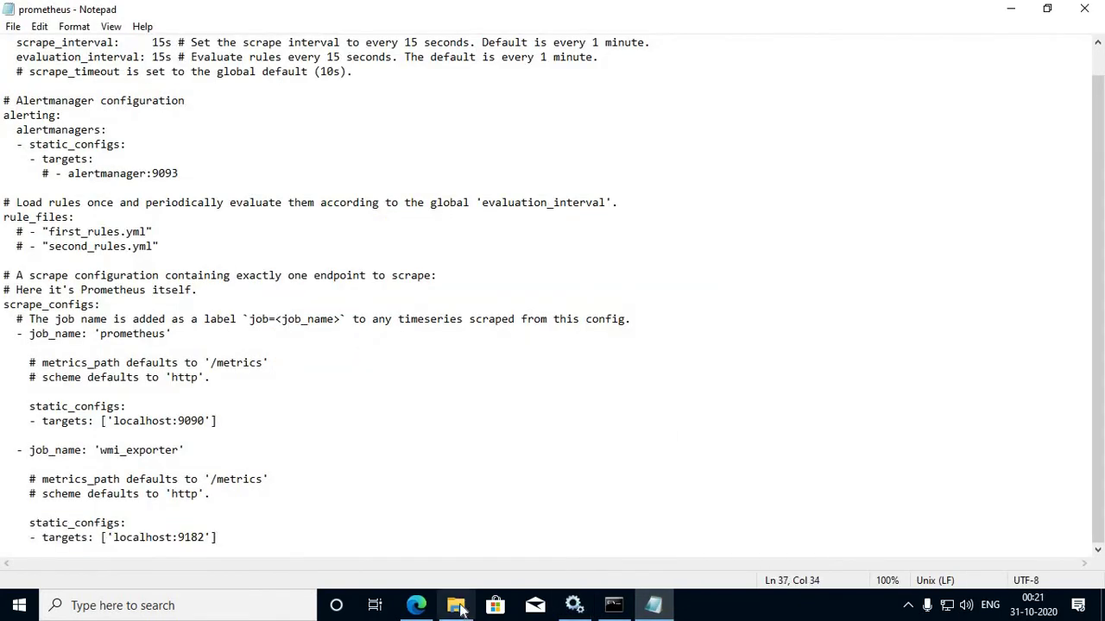
left_click(4, 609)
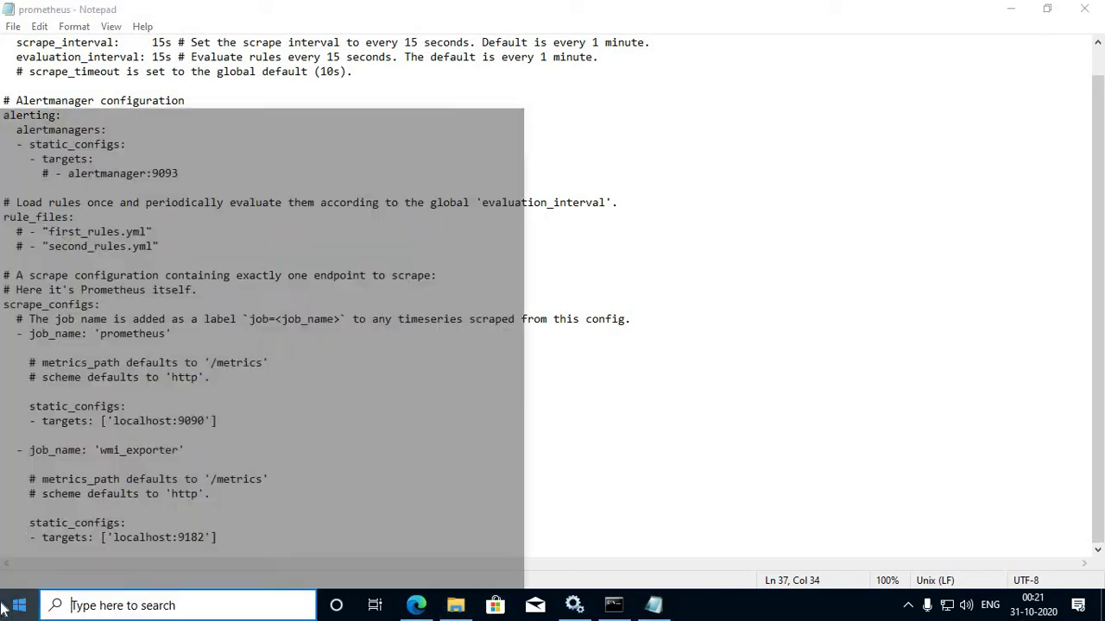
Step: Launch Google Chrome from Start search and enter localhost:9182 in the address bar
type("go")
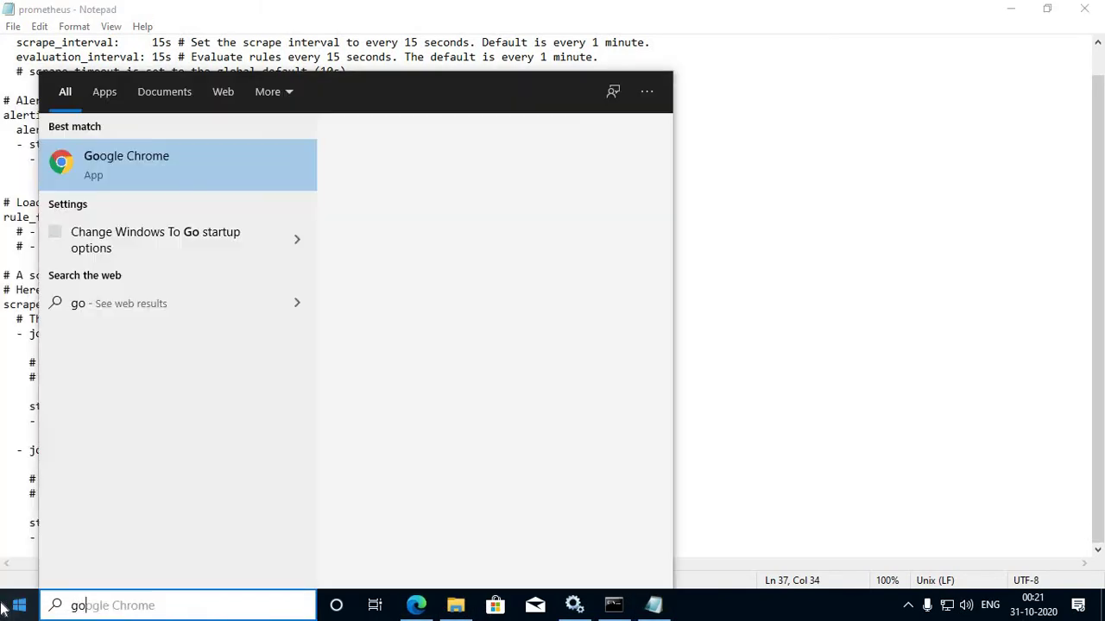
key("Return")
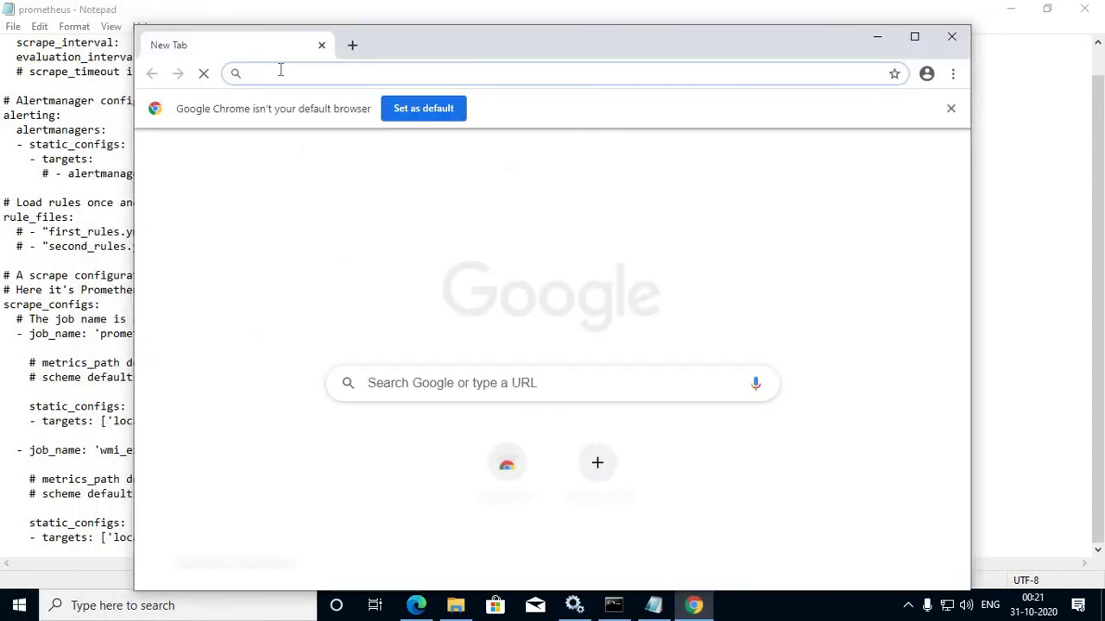
type("lo")
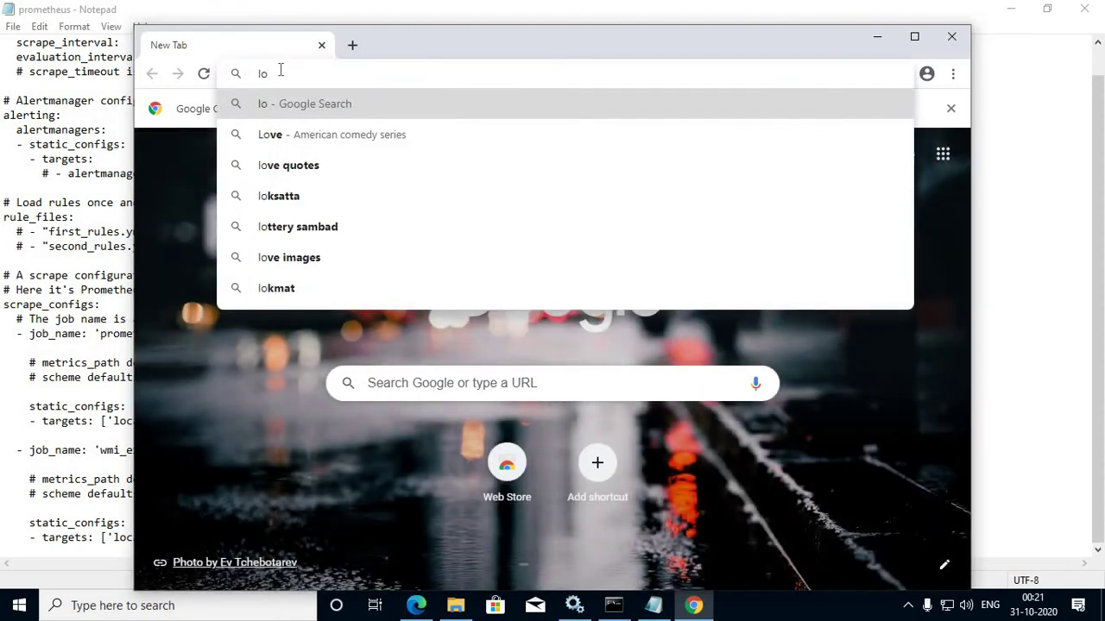
type("calhost")
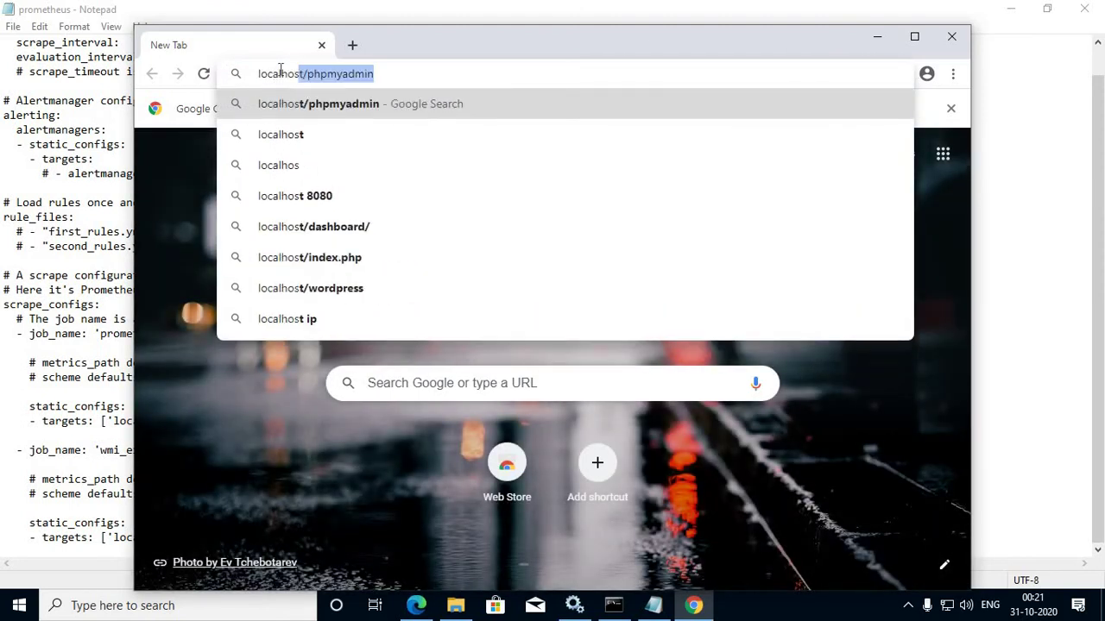
key("BackSpace")
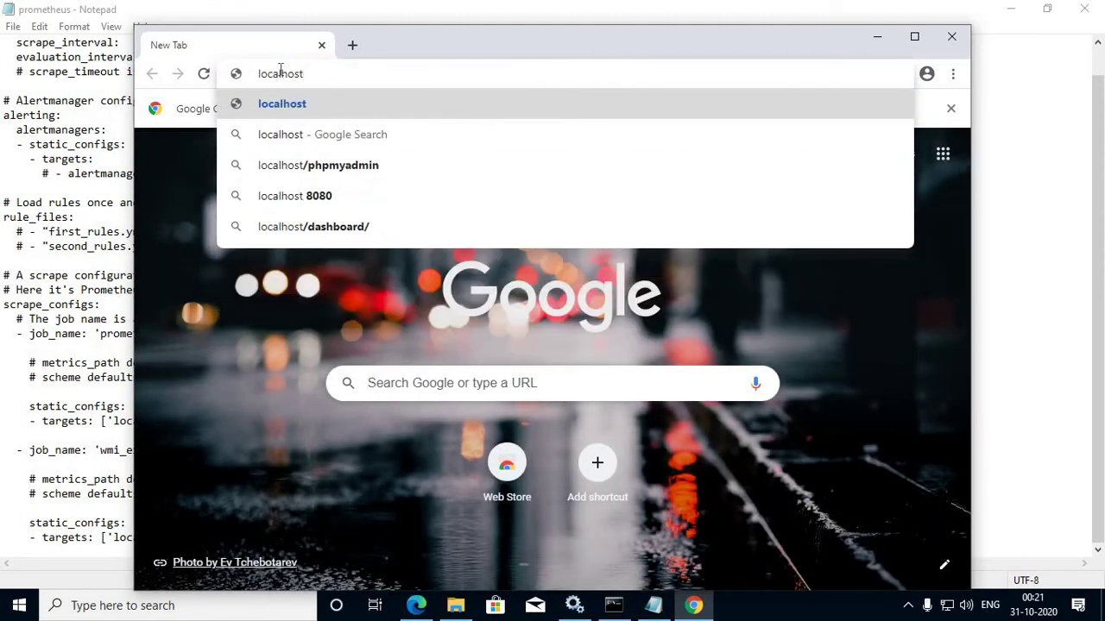
type(":")
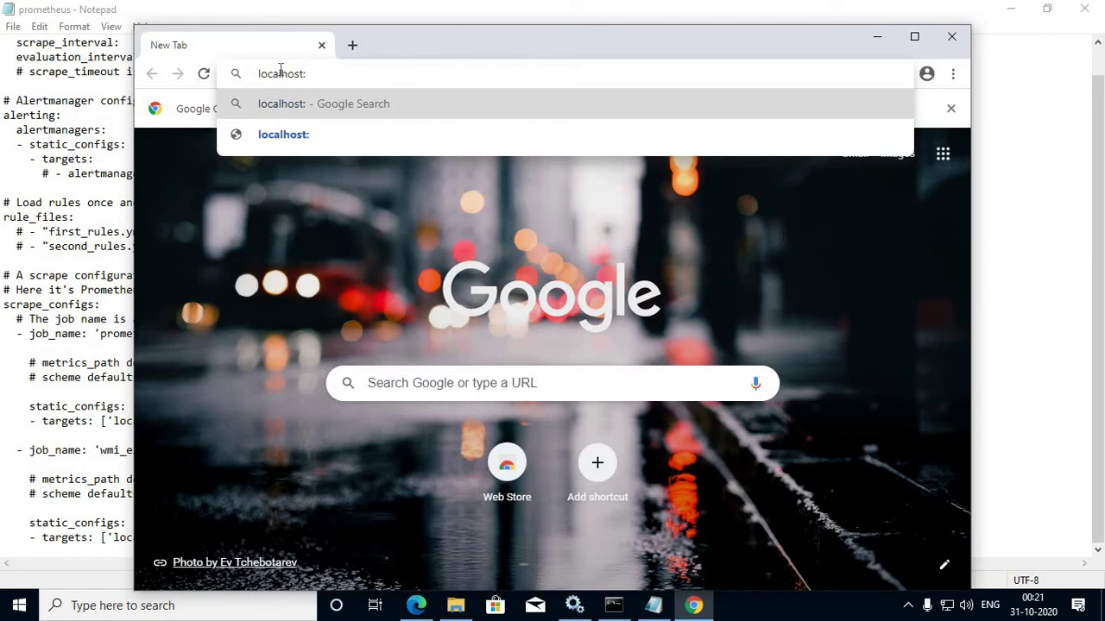
type("9182")
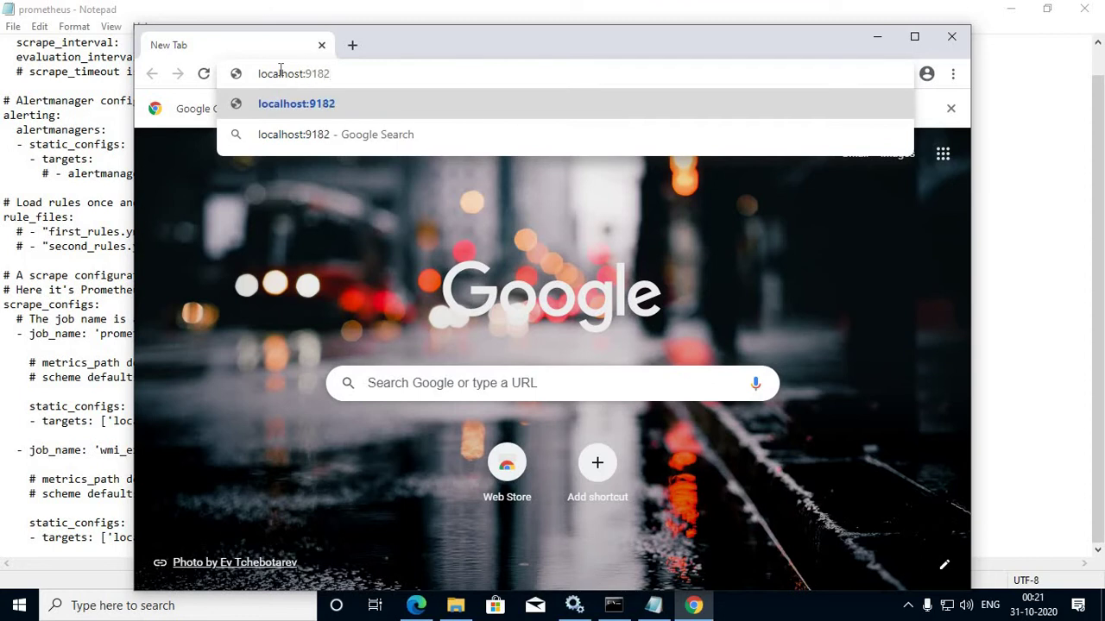
key("Return")
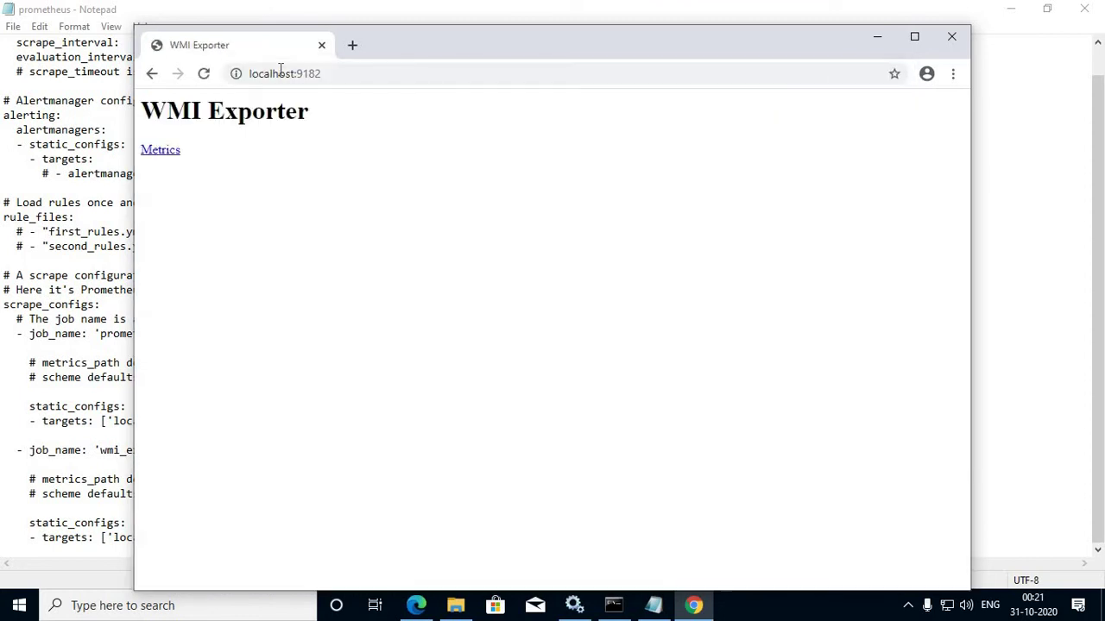
key("ctrl+a")
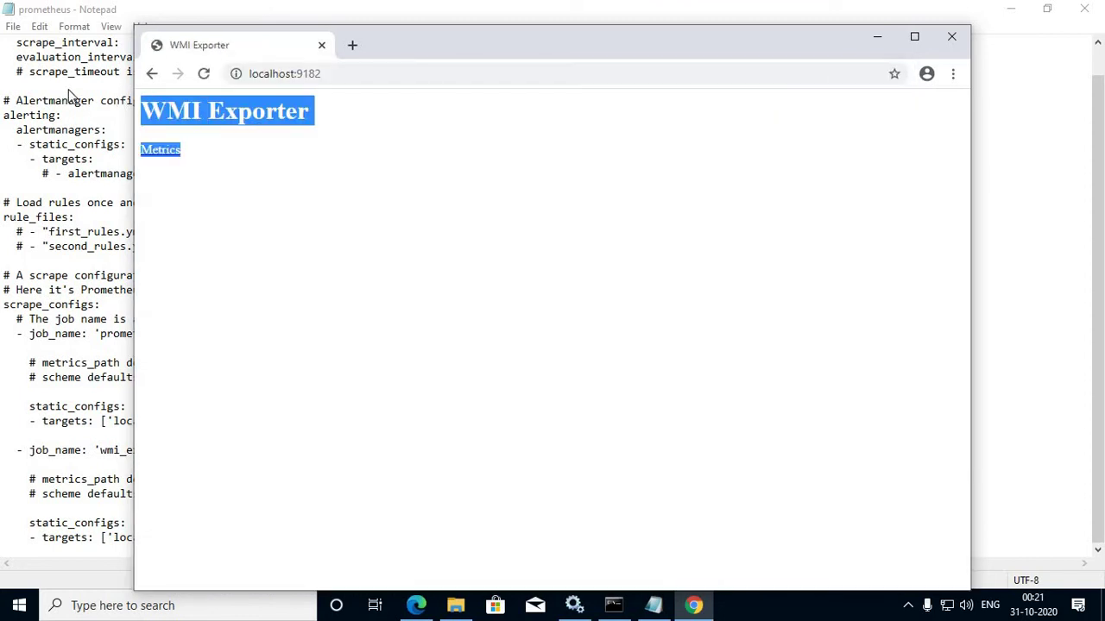
left_click(162, 161)
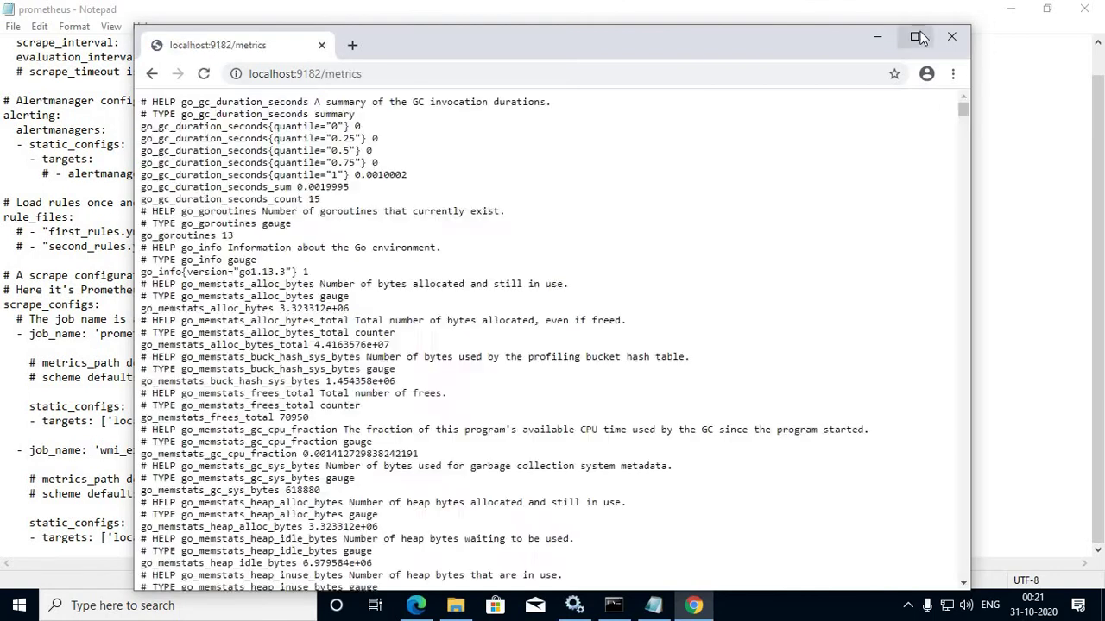
left_click(914, 36)
scroll(100, 145, "down", 12)
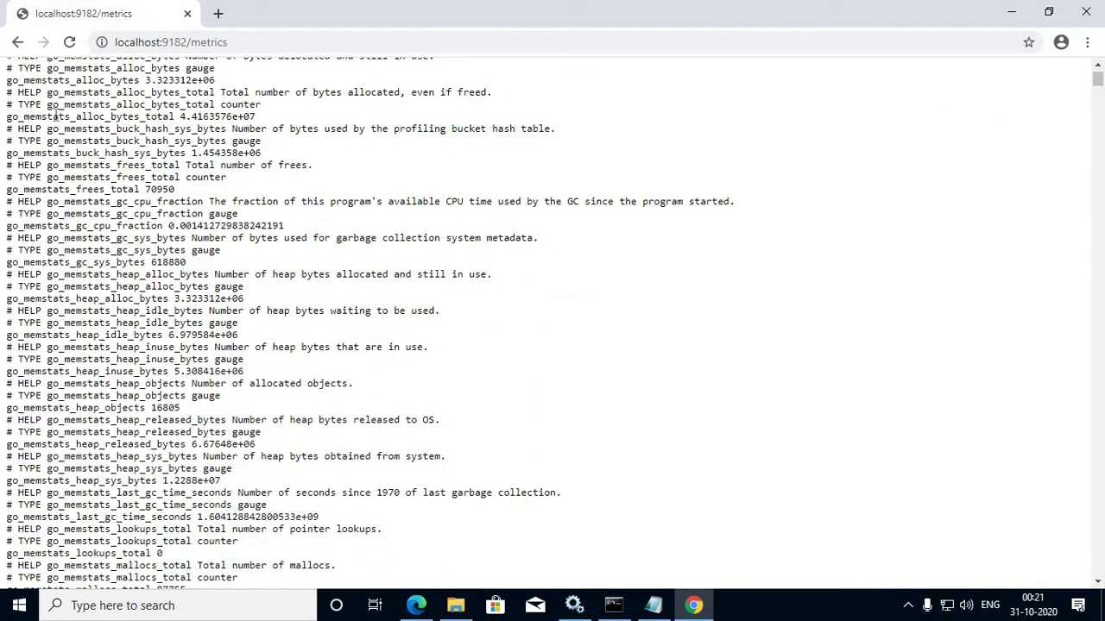
scroll(54, 115, "down", 10)
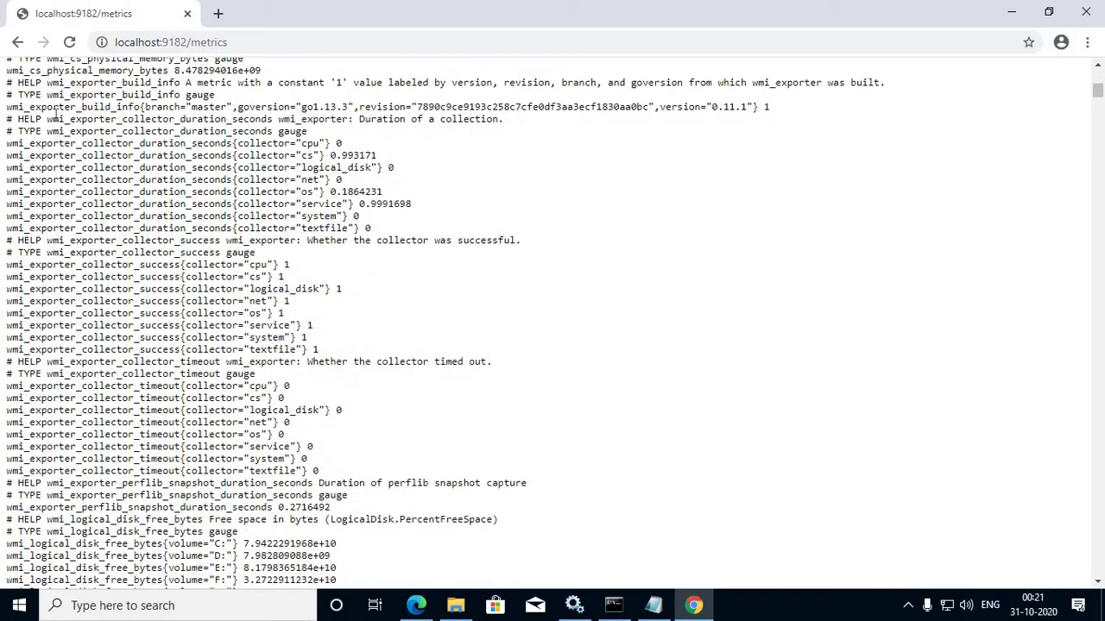
scroll(55, 115, "down", 13)
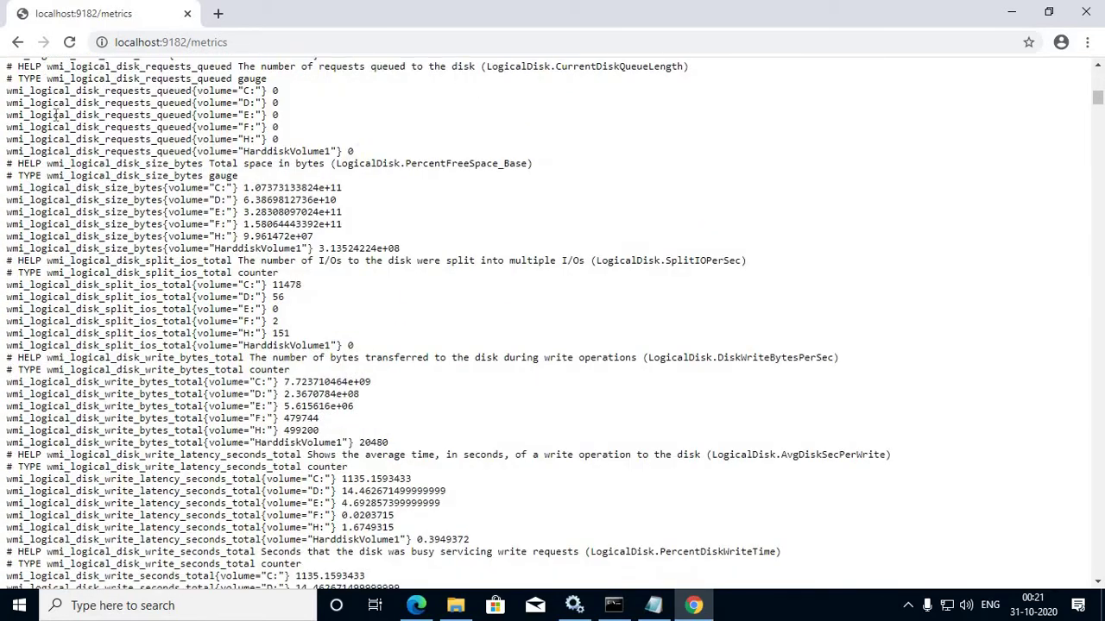
scroll(55, 115, "down", 11)
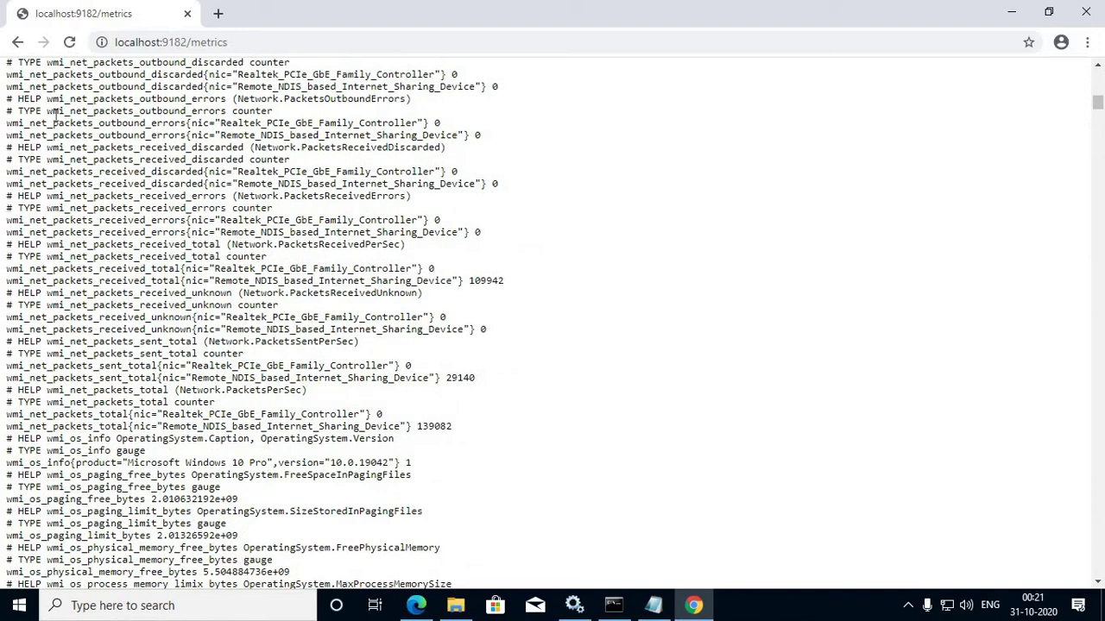
scroll(55, 115, "down", 10)
scroll(250, 102, "down", 5)
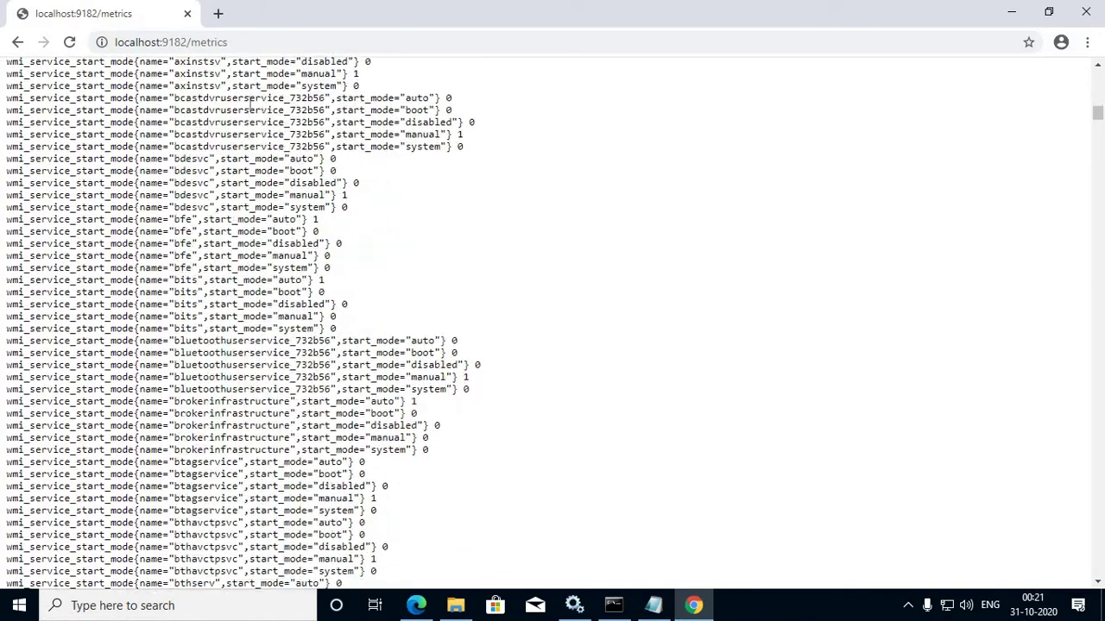
scroll(250, 102, "down", 10)
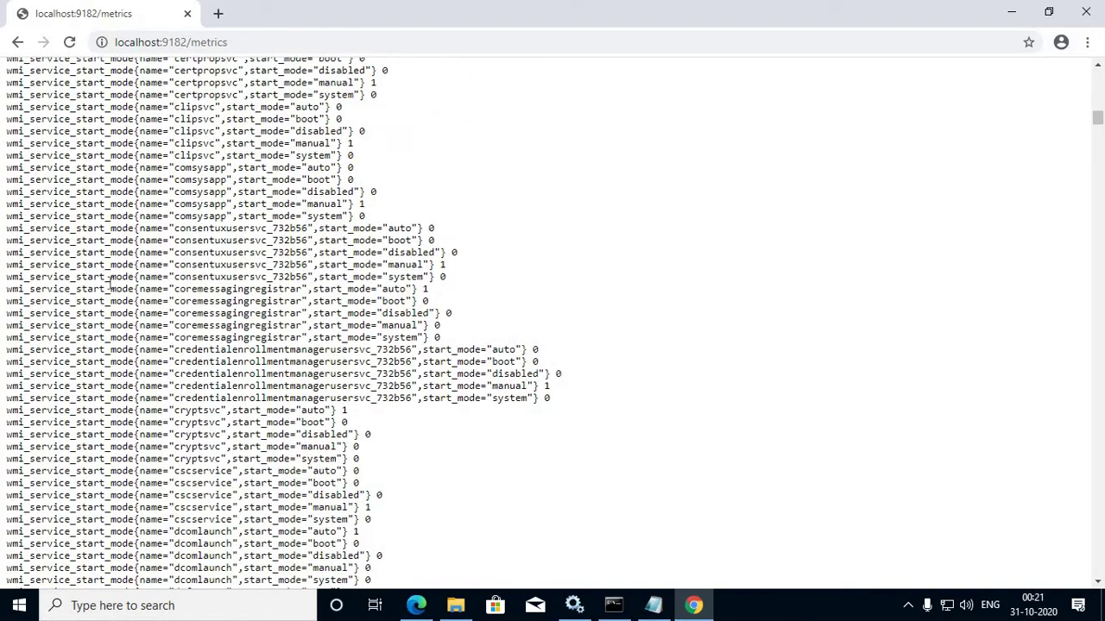
scroll(110, 285, "down", 11)
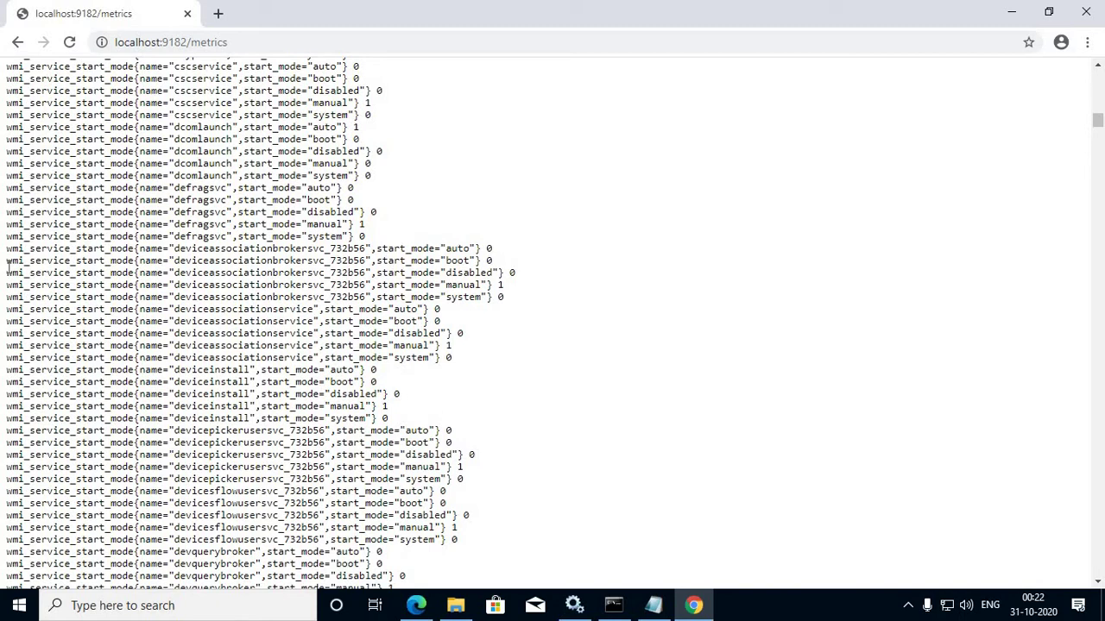
left_click_drag(9, 266, 562, 513)
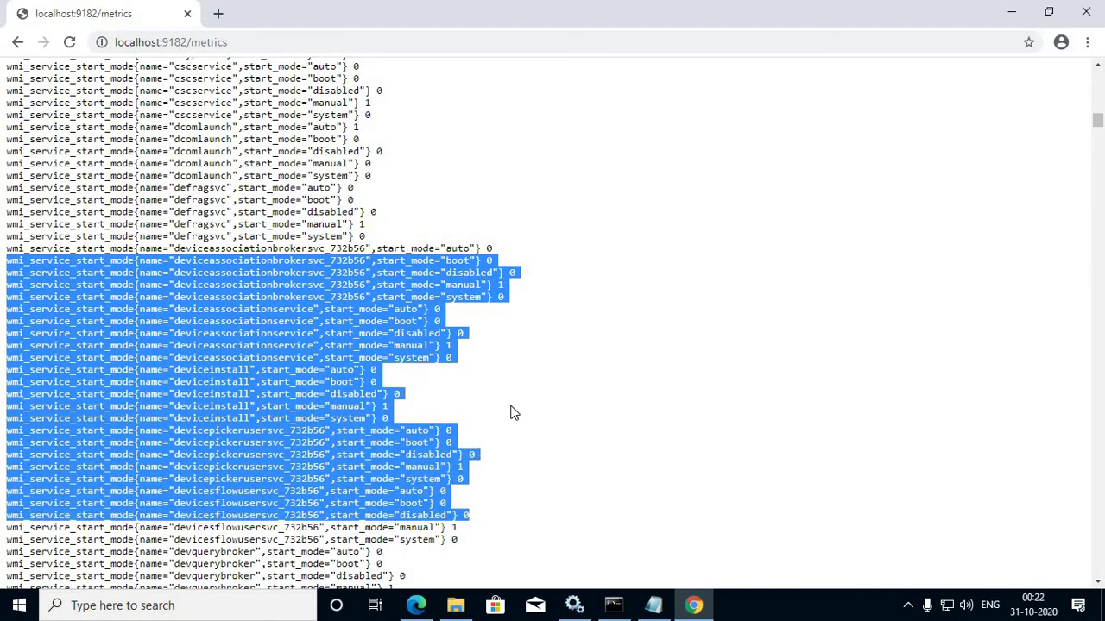
left_click(462, 299)
scroll(462, 299, "down", 7)
scroll(461, 296, "down", 20)
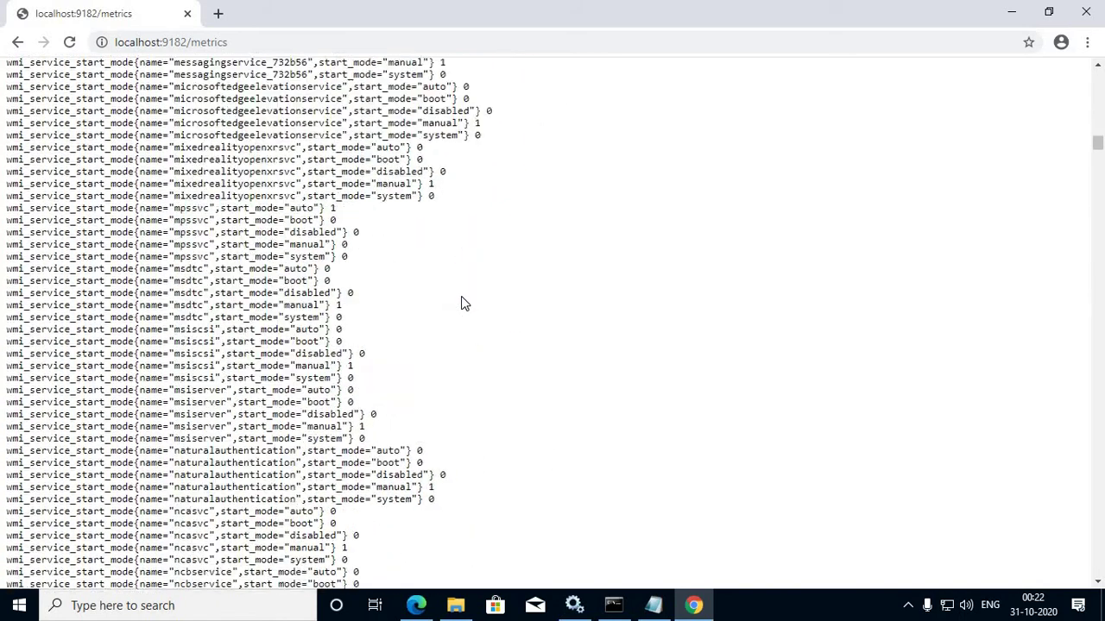
scroll(462, 303, "down", 7)
left_click_drag(1100, 170, 1099, 392)
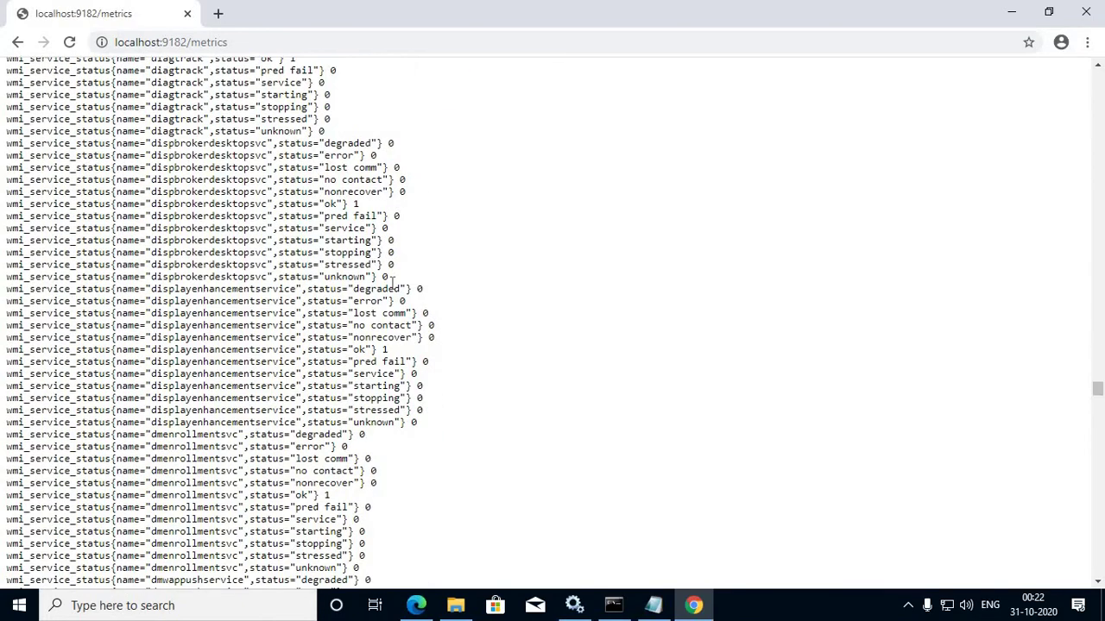
Step: Close Chrome, check the wmi_exporter job targets localhost:9182 in prometheus.yml, then close Notepad
left_click(187, 13)
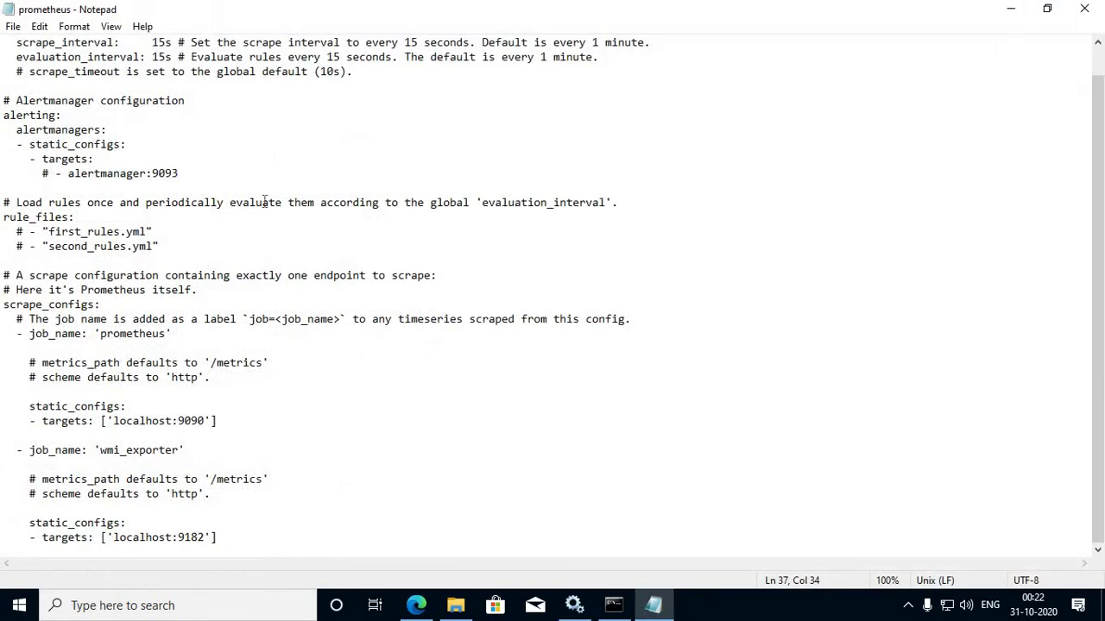
left_click_drag(231, 533, 9, 453)
left_click_drag(231, 537, 4, 540)
left_click_drag(100, 537, 217, 537)
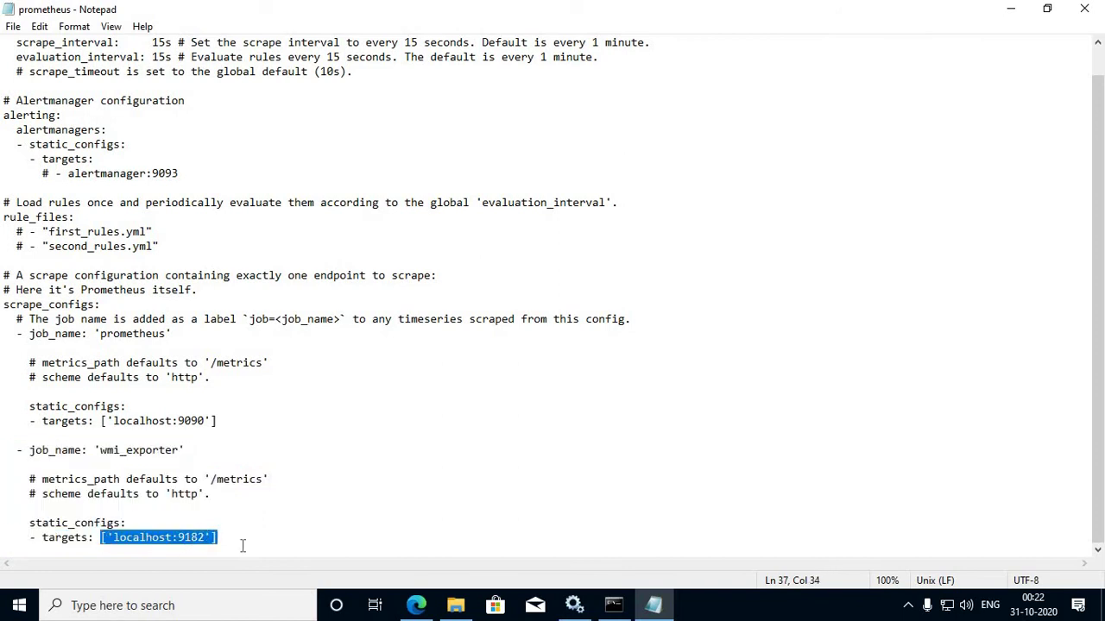
left_click(223, 536)
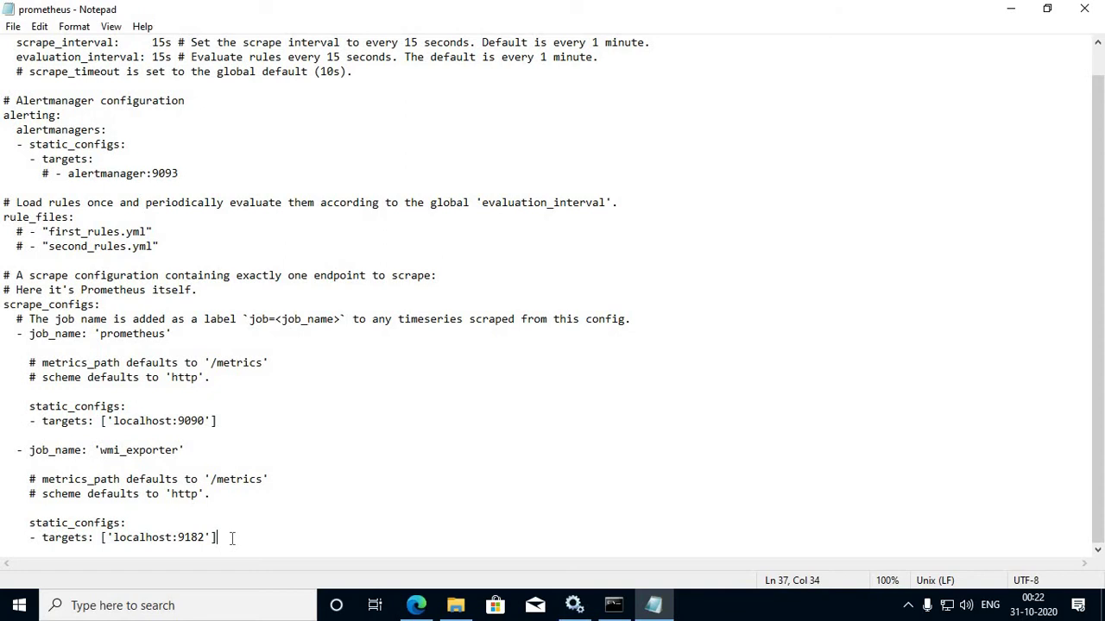
left_click_drag(218, 538, 2, 536)
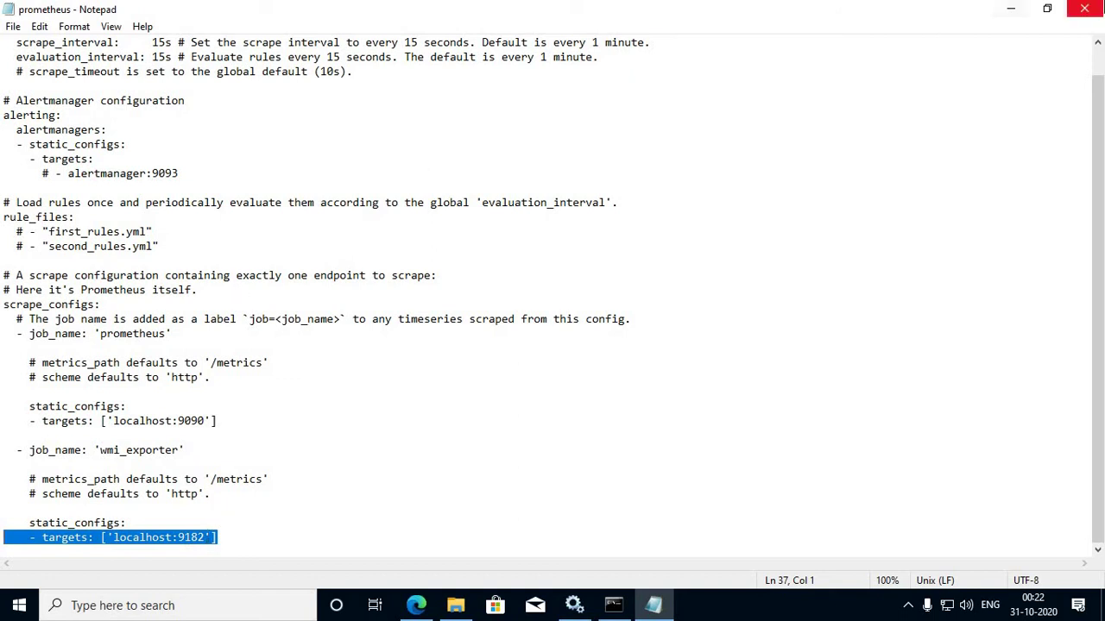
left_click(1084, 9)
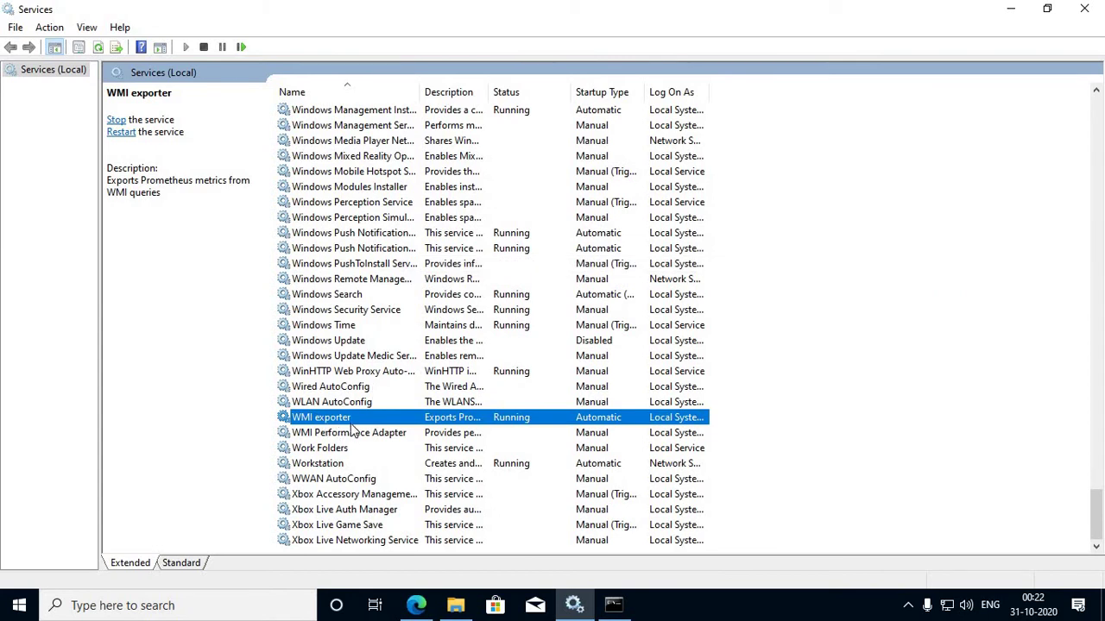
Step: Find the prometheus service by typing 'prom' and start it
type("prom")
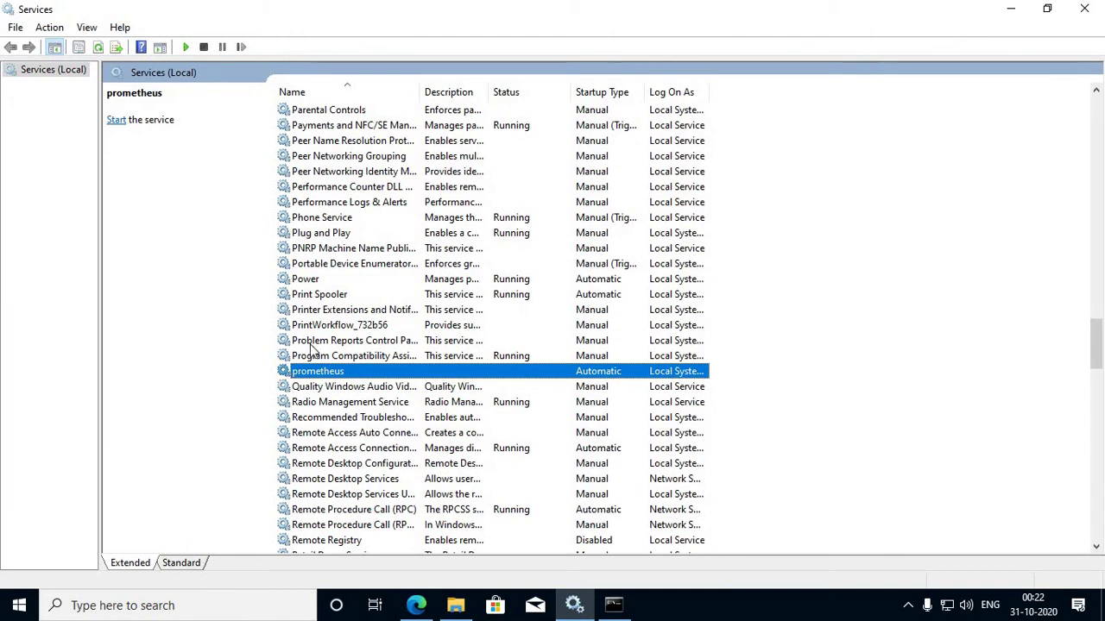
left_click(117, 121)
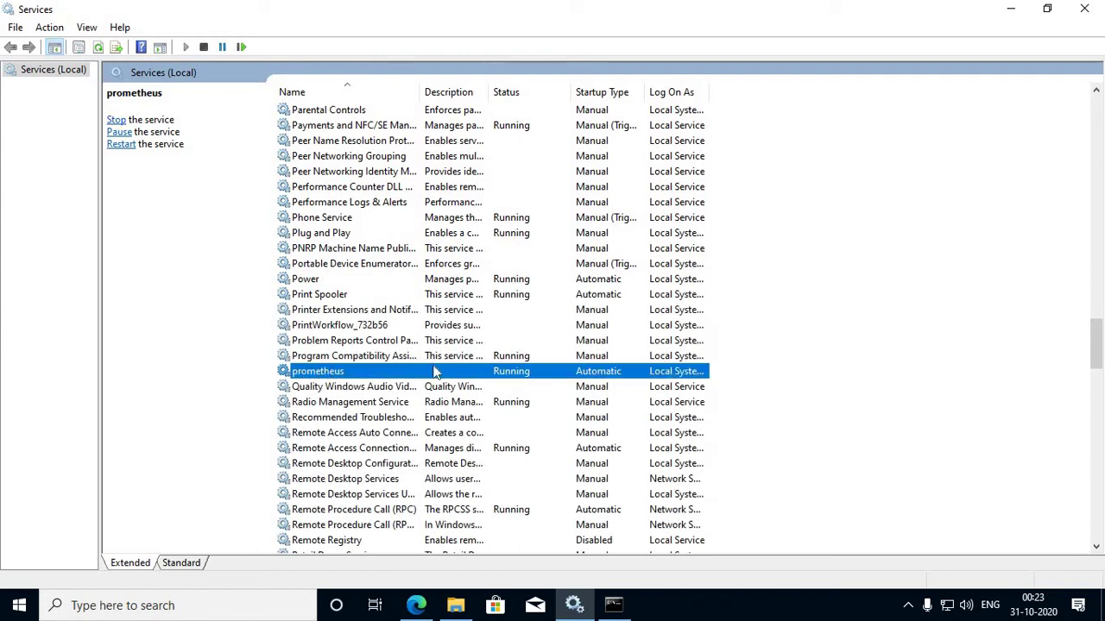
mouse_move(441, 609)
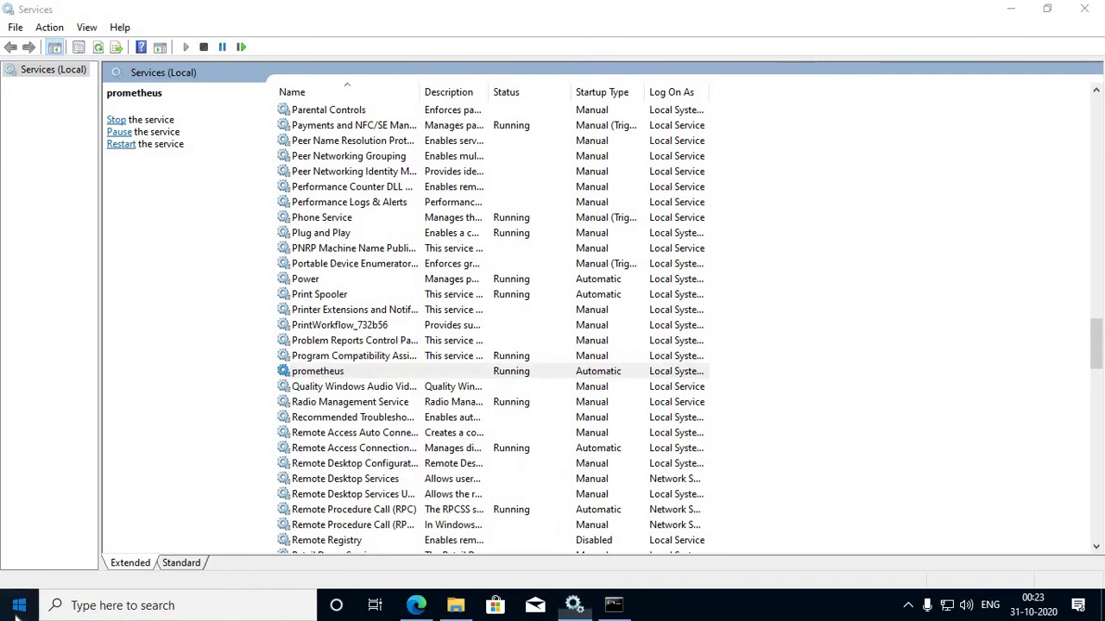
Step: Launch and maximize Google Chrome, then load the Prometheus page at localhost:9090
left_click(17, 611)
type("go")
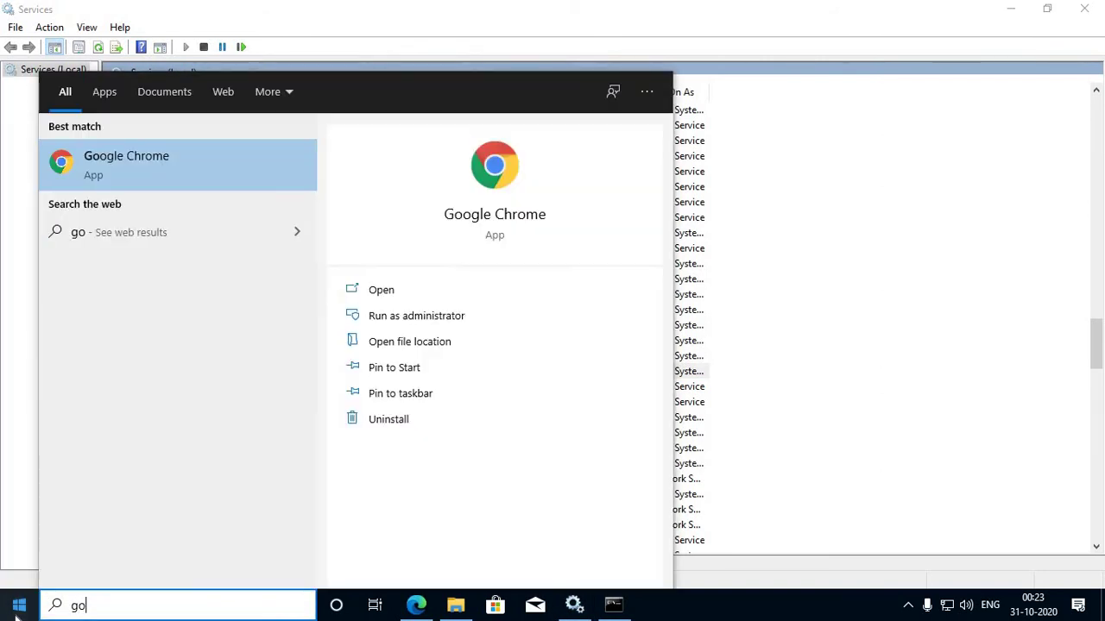
key("Return")
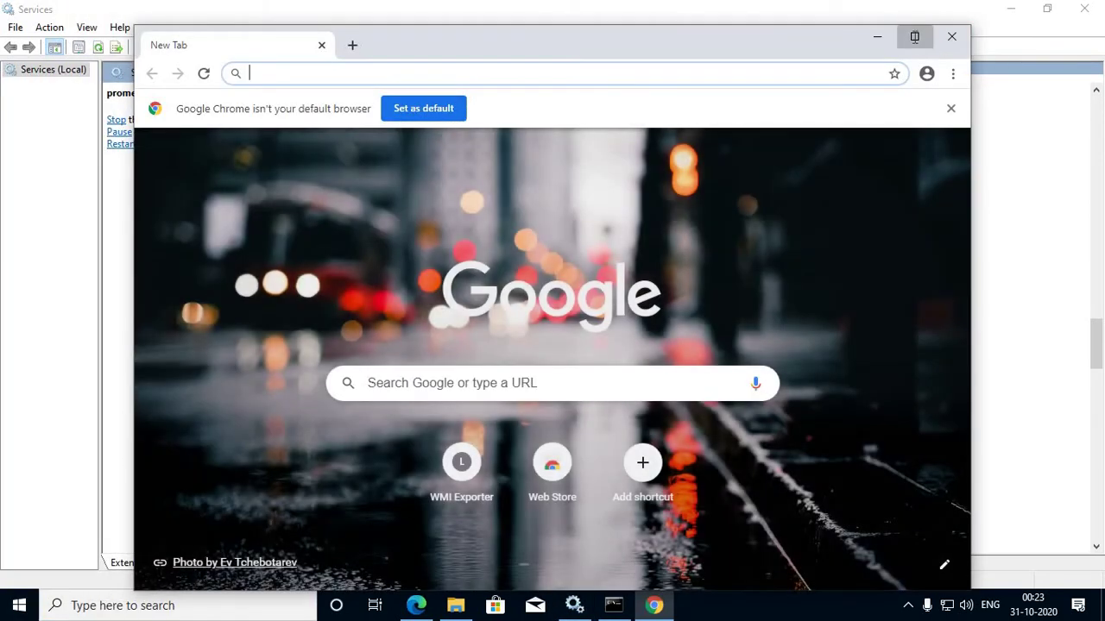
left_click(914, 36)
left_click(486, 42)
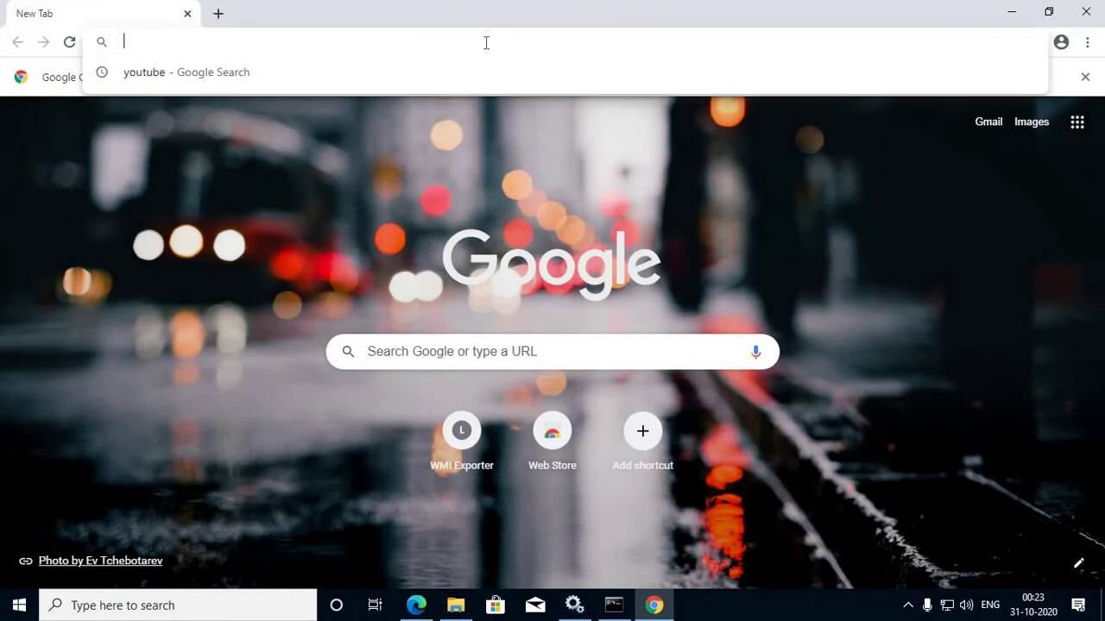
type("loca")
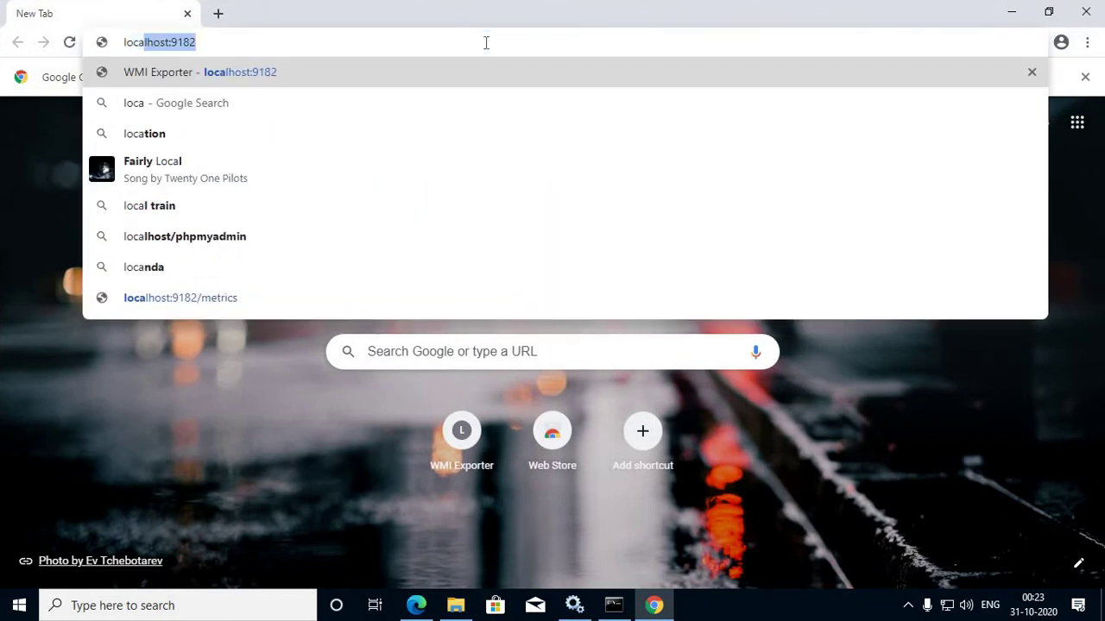
type("lhost:9182")
key("BackSpace")
key("BackSpace")
key("BackSpace")
key("BackSpace")
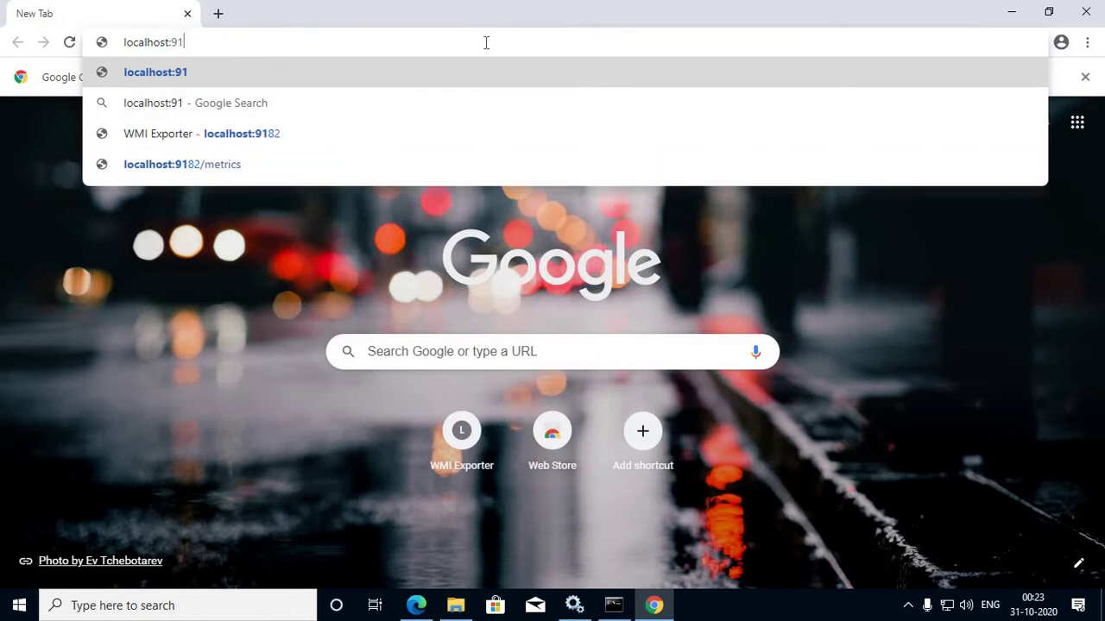
type("9090")
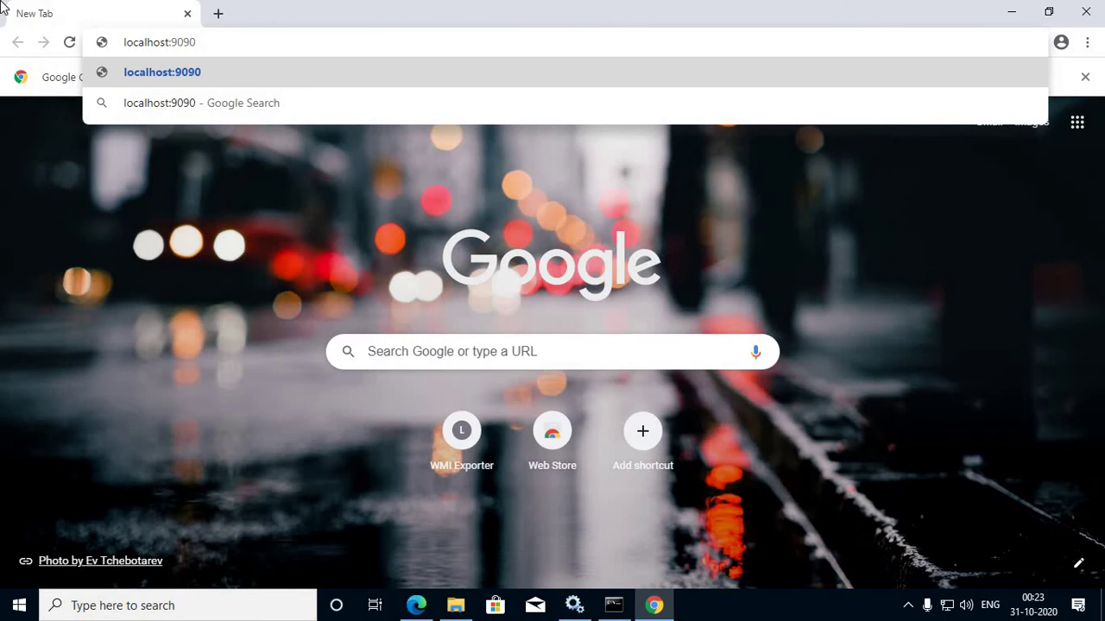
key("Return")
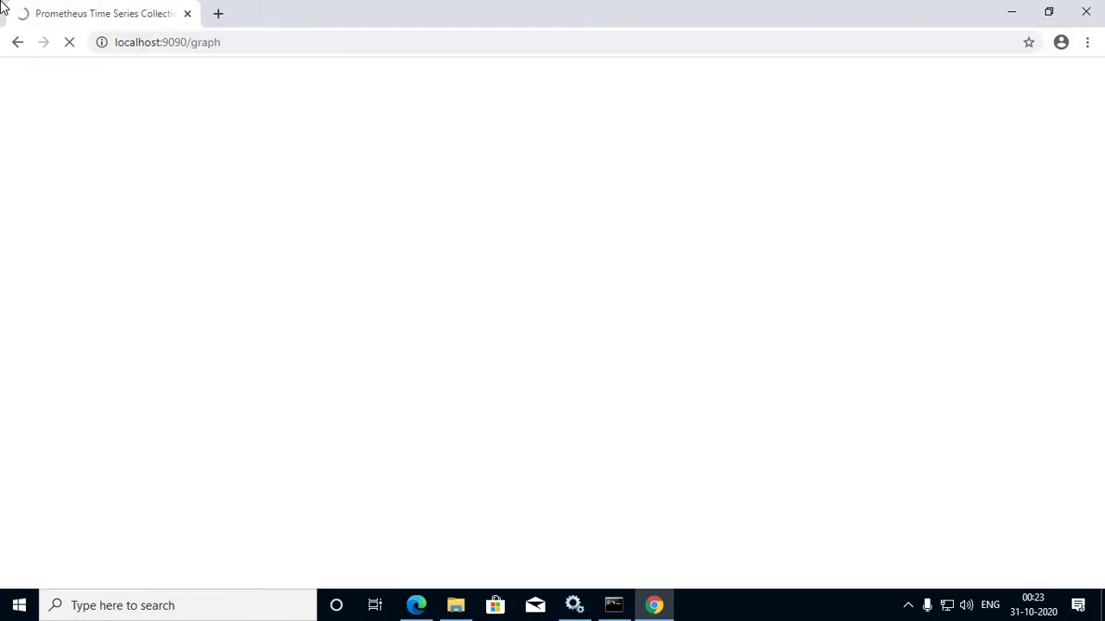
Step: Change the address to localhost:3000 to reach the Grafana login page
left_click(188, 42)
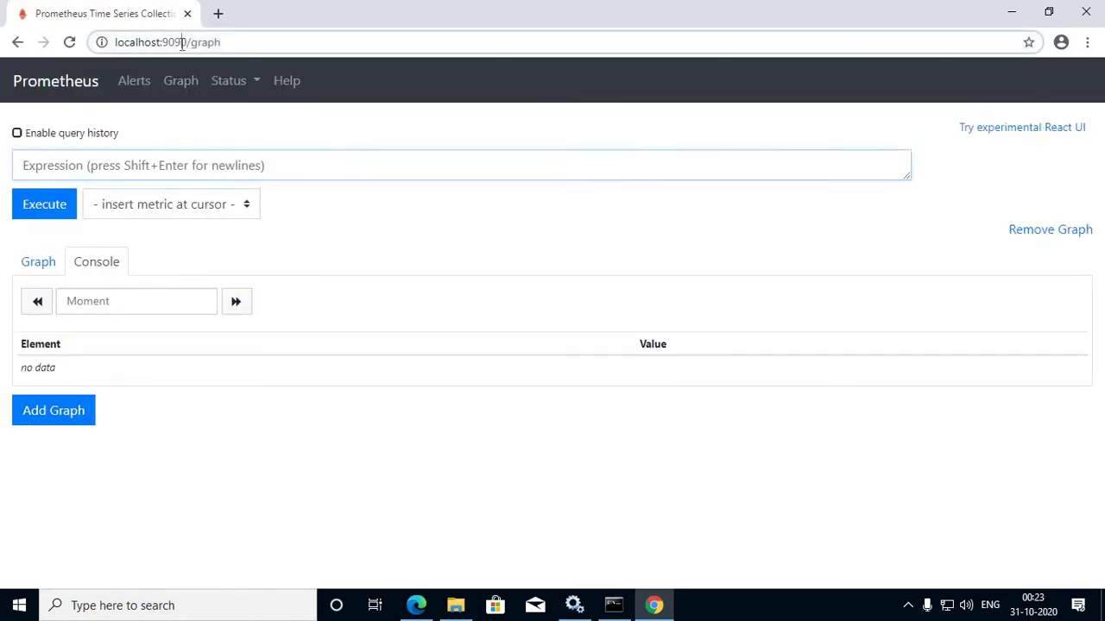
left_click_drag(239, 42, 167, 48)
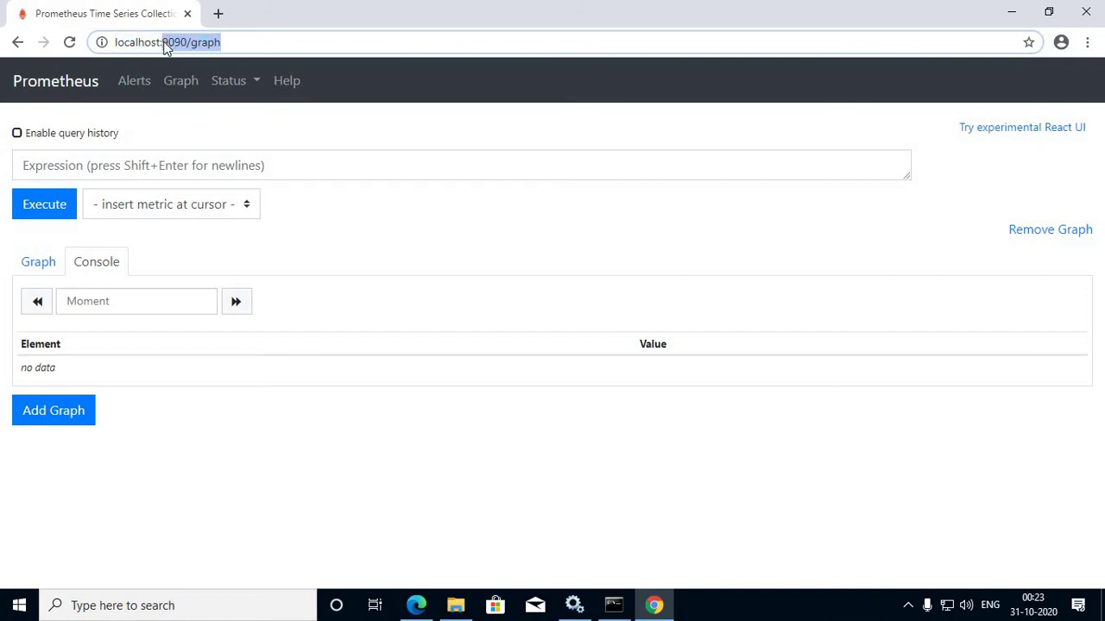
type("3000")
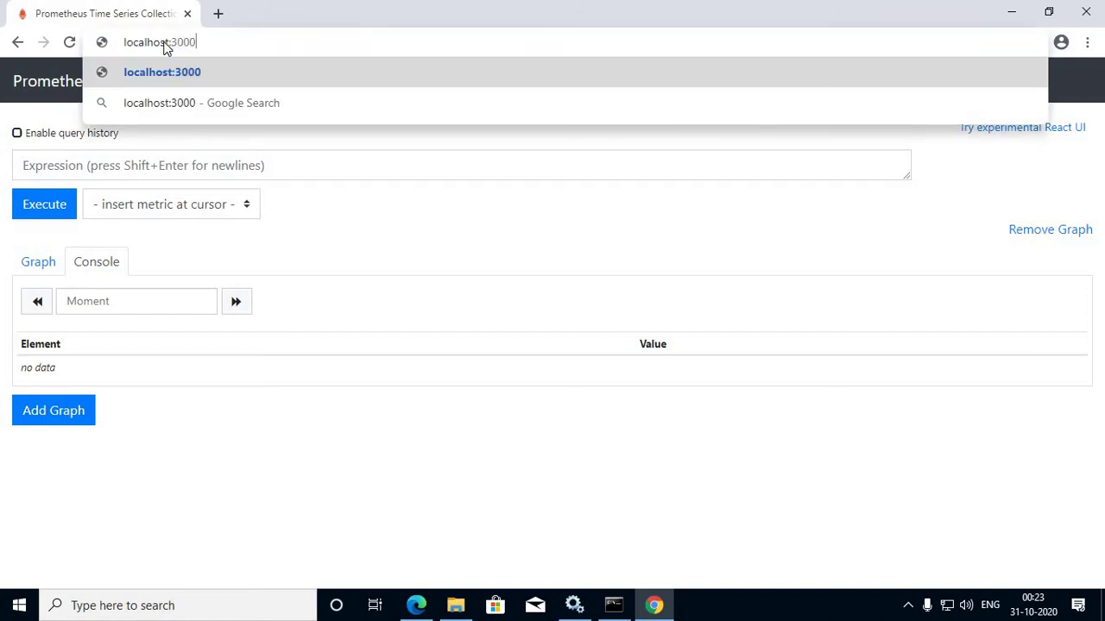
key("Return")
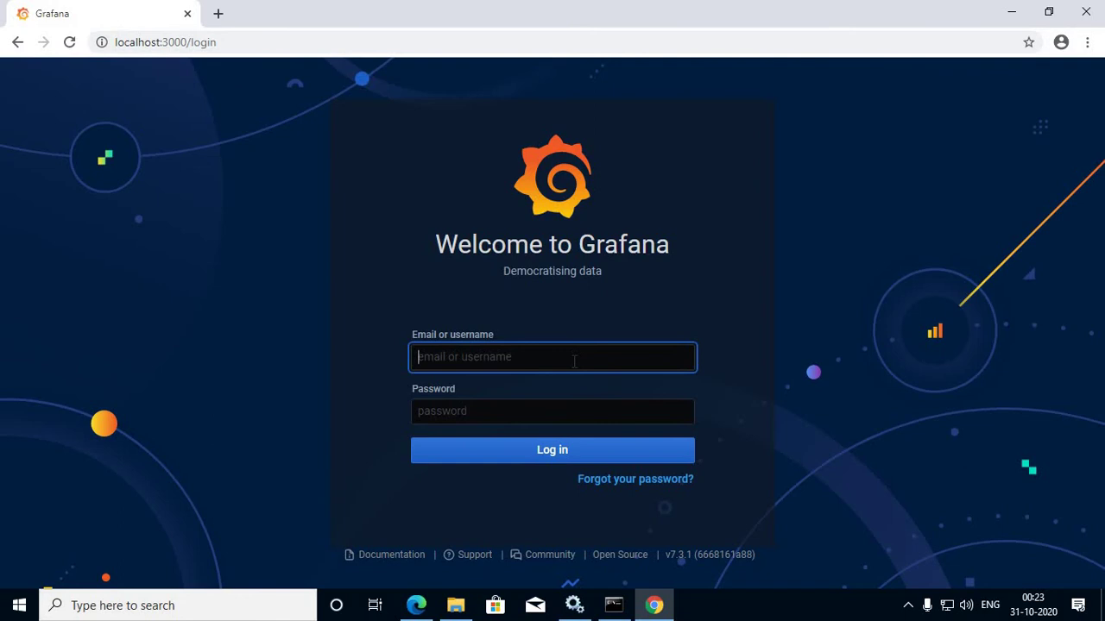
Step: Log in to Grafana as admin with the default password, decline saving it, and skip the password change
type("admin")
key("Tab")
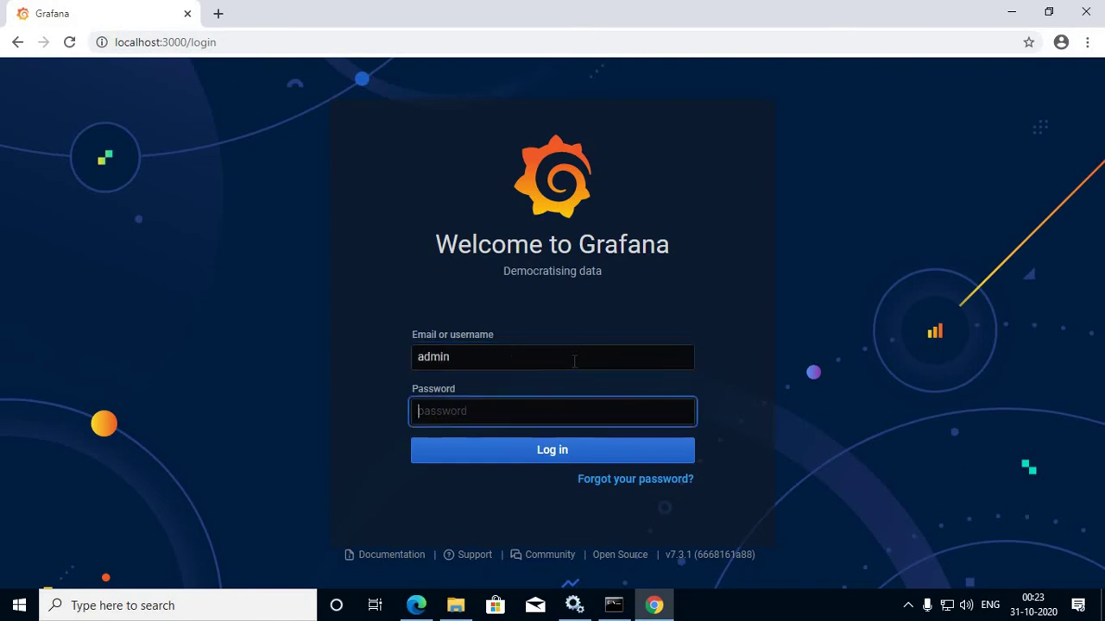
type("admin")
left_click(581, 453)
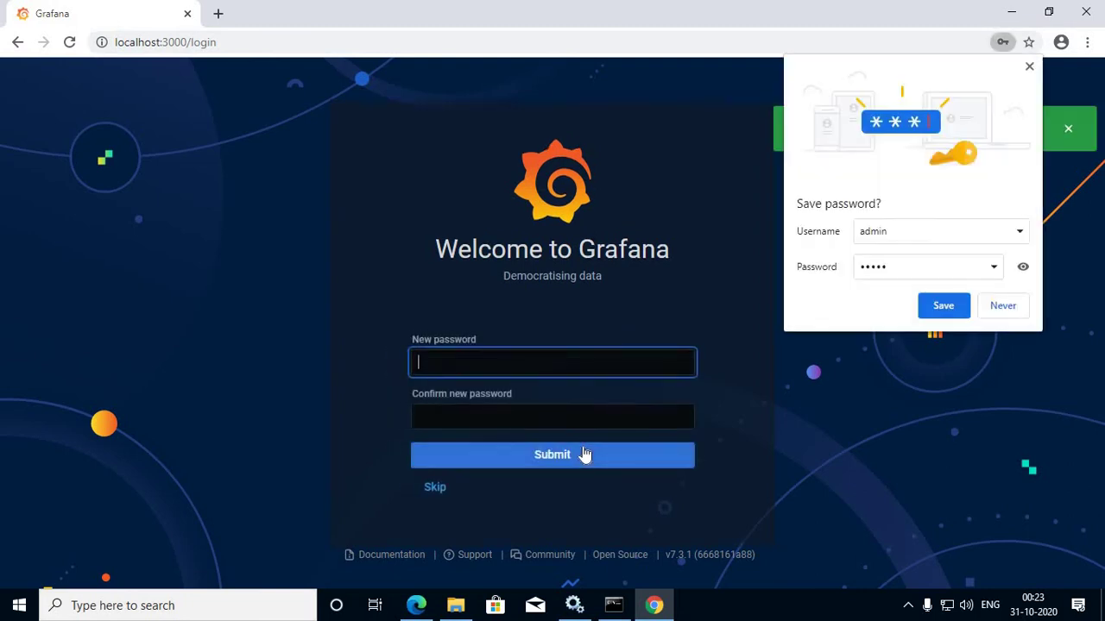
left_click(1001, 308)
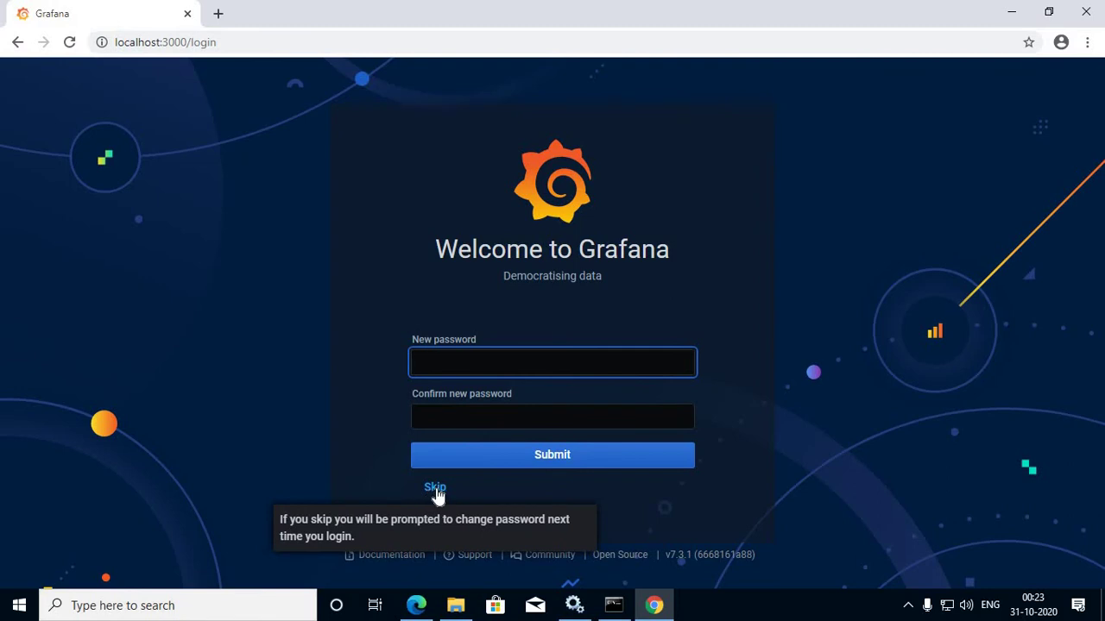
left_click(435, 489)
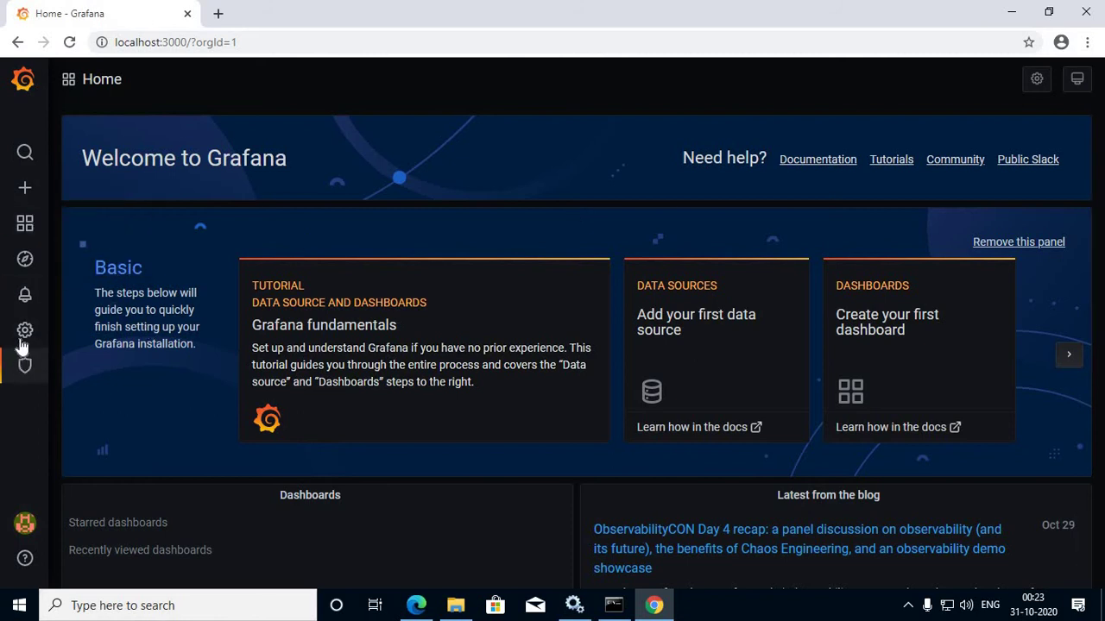
Step: Add a Prometheus data source from Configuration > Data Sources > Add data source
mouse_move(25, 332)
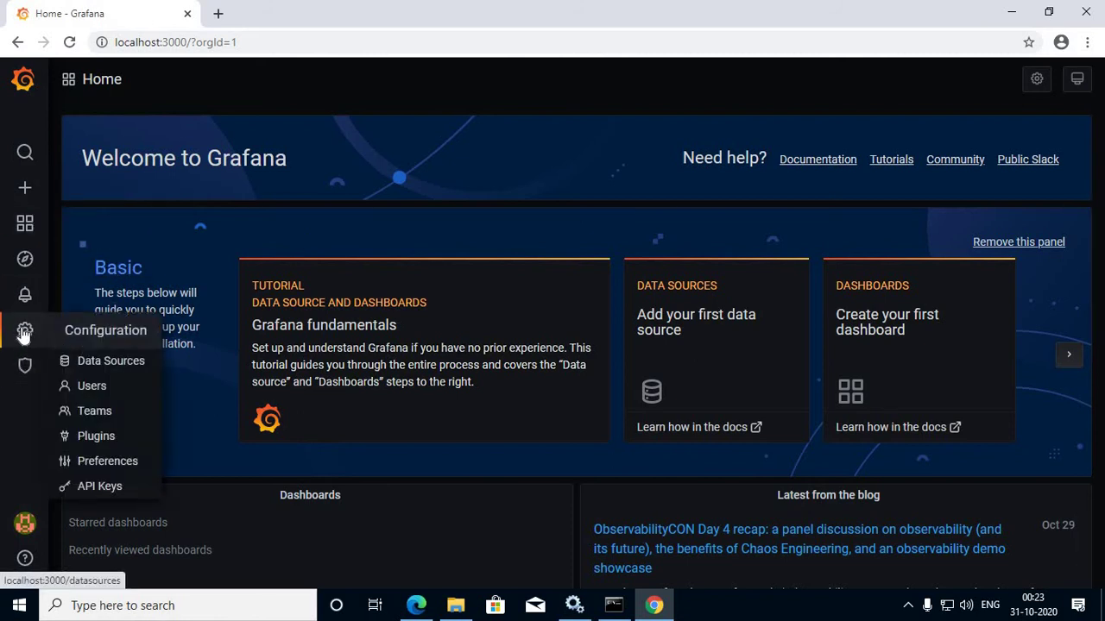
left_click(105, 363)
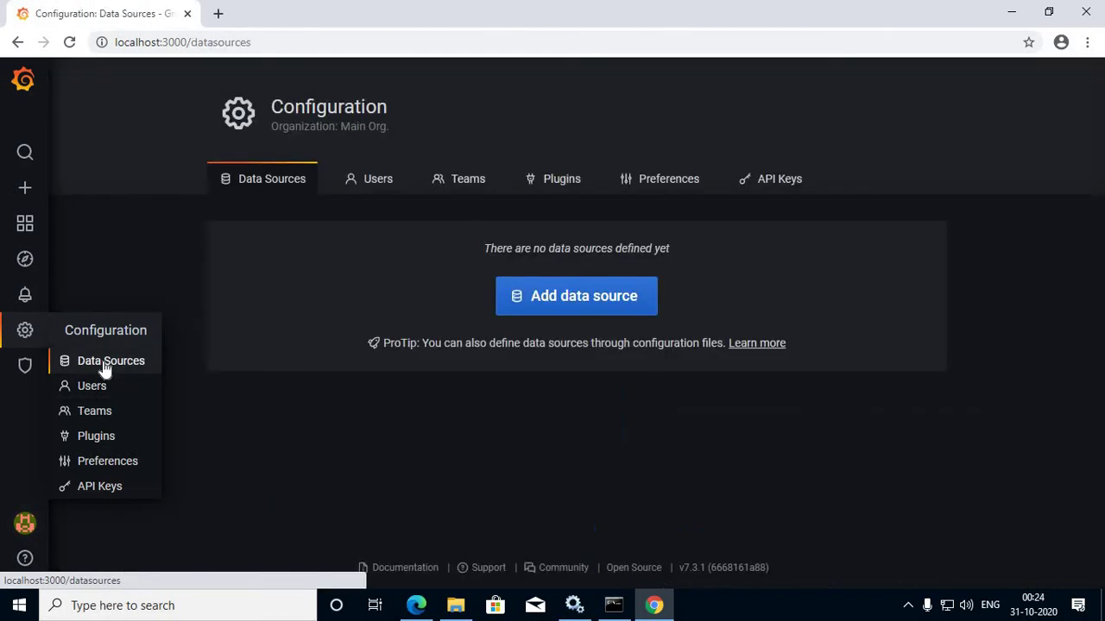
left_click(542, 295)
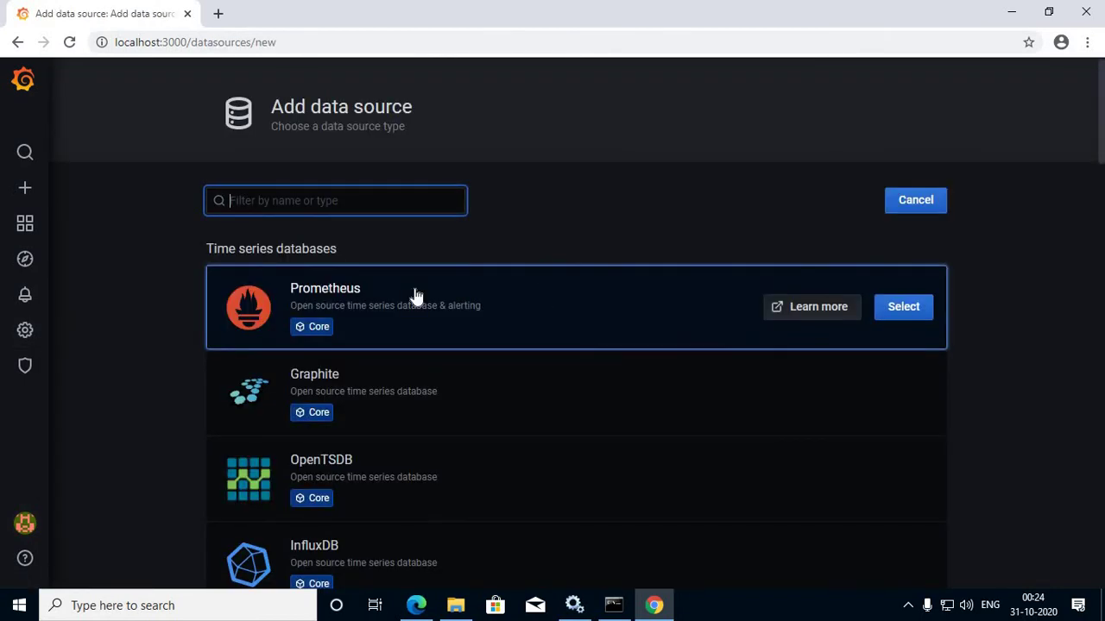
left_click(902, 308)
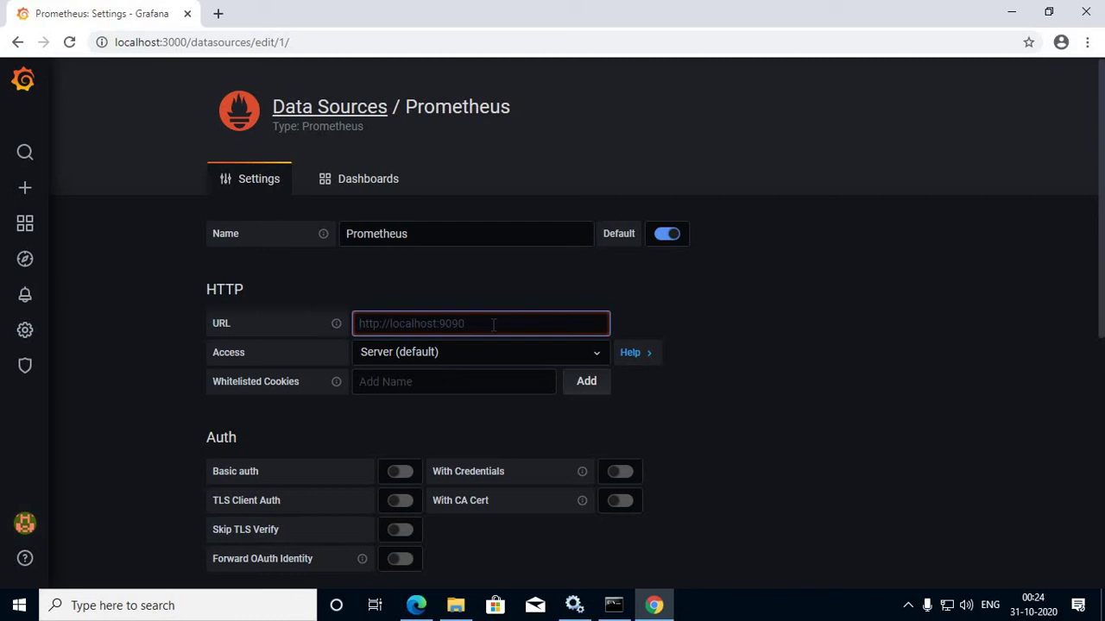
Step: Set the data source URL to localhost:9090 with Server (default) access, then Save & Test
type("localhost:")
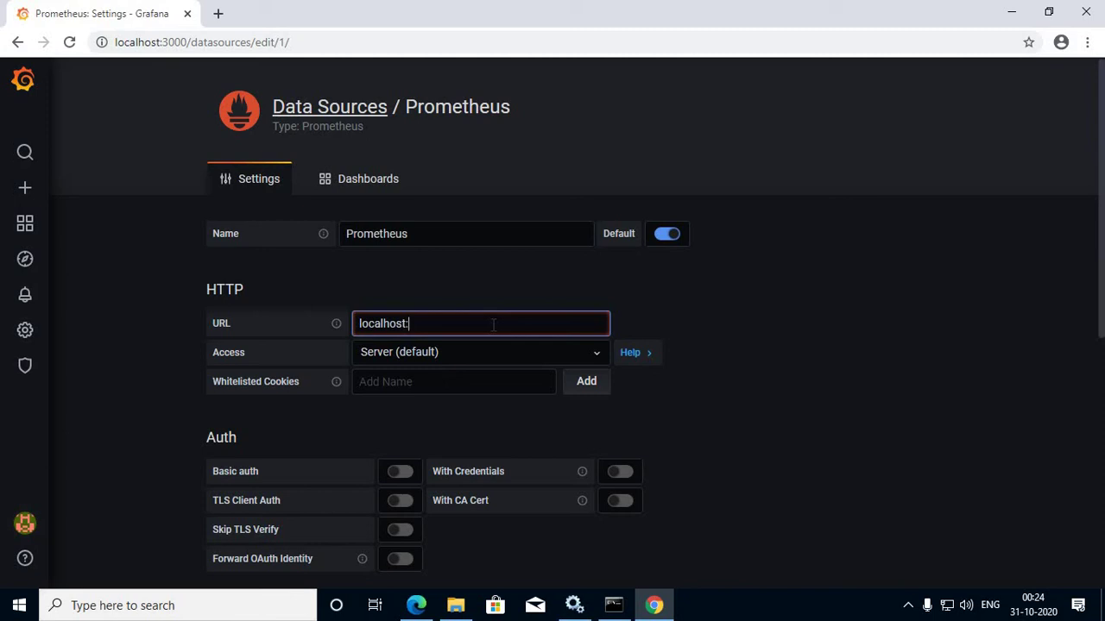
type("9090")
scroll(486, 360, "down", 2)
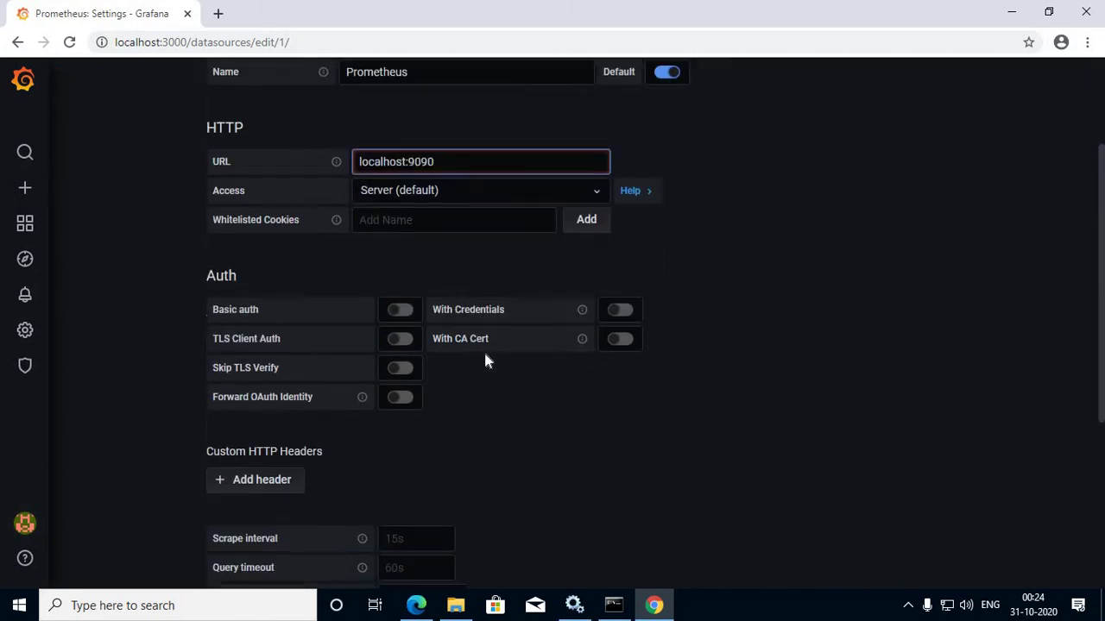
left_click(602, 195)
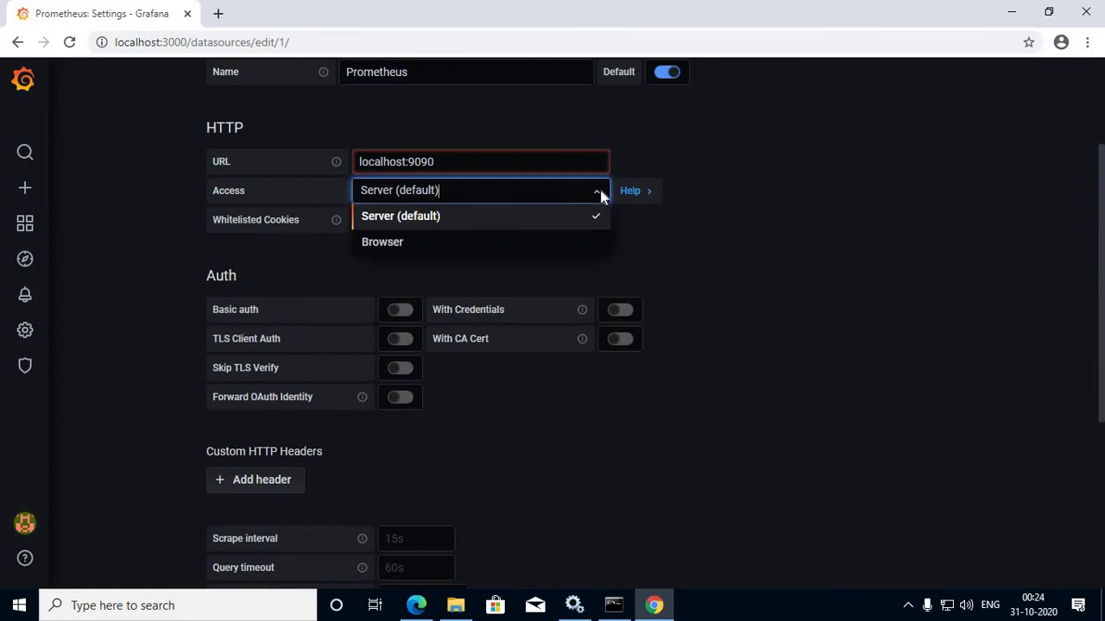
left_click(601, 191)
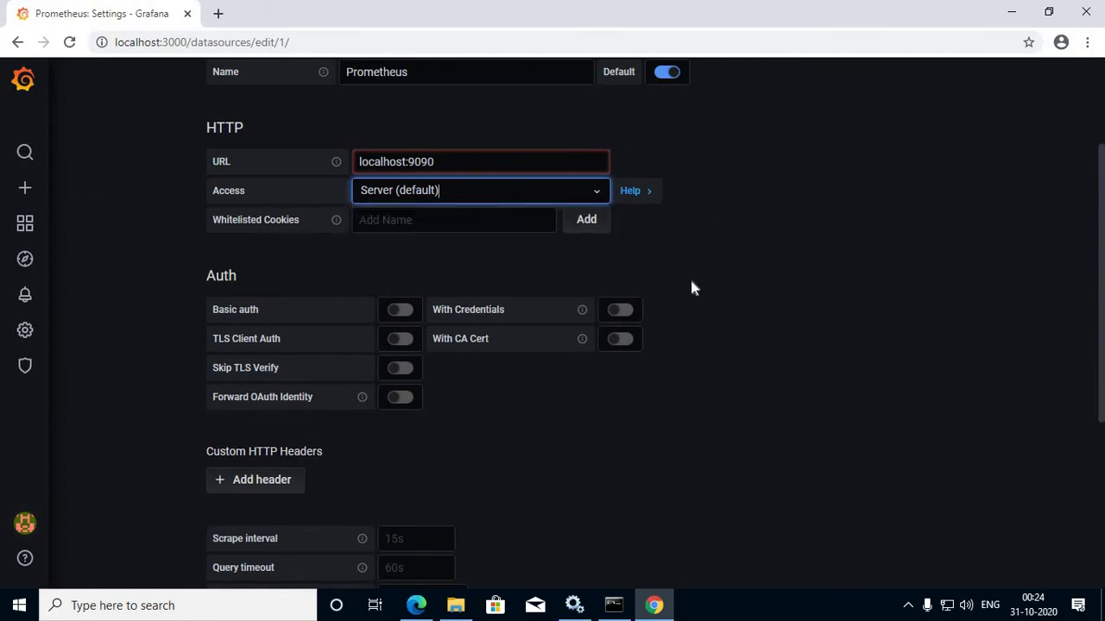
scroll(692, 287, "down", 3)
scroll(555, 264, "down", 1)
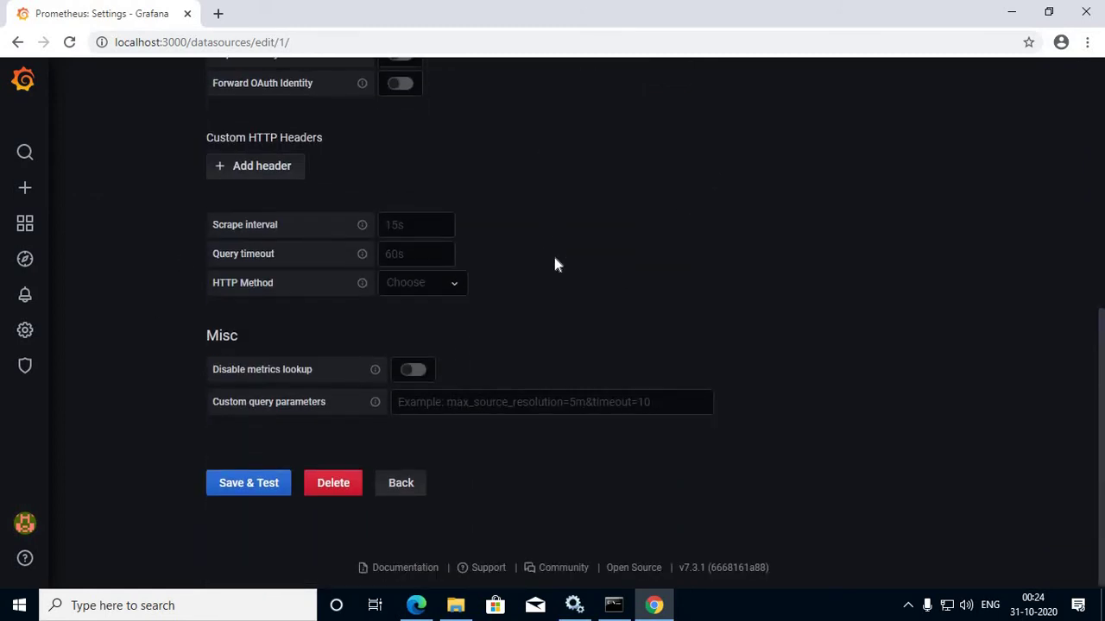
left_click(257, 490)
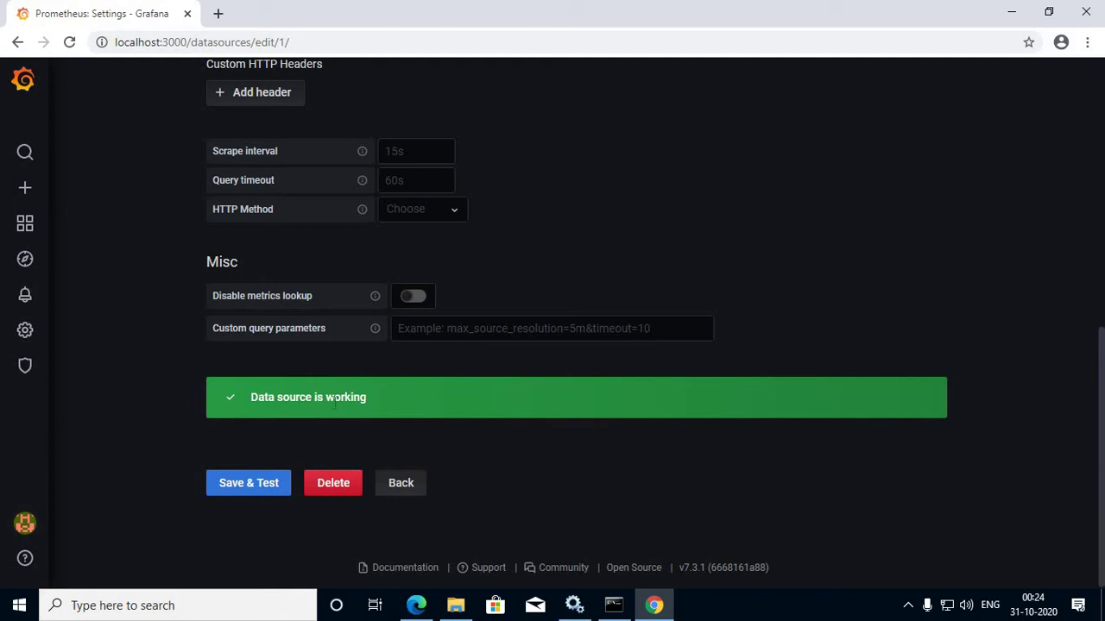
scroll(219, 435, "up", 6)
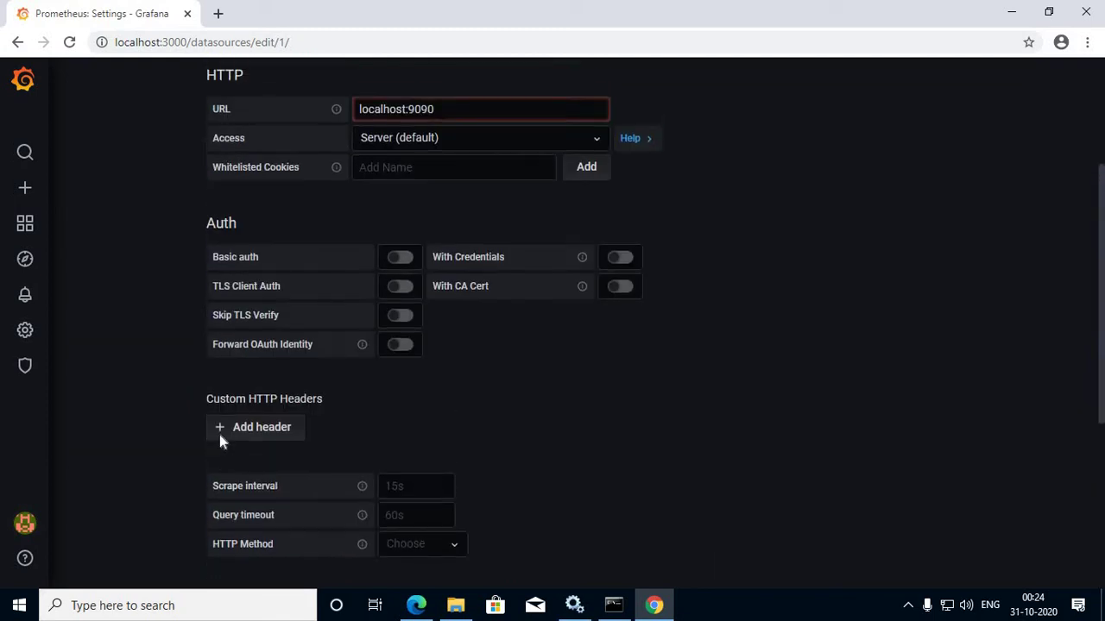
scroll(219, 435, "down", 6)
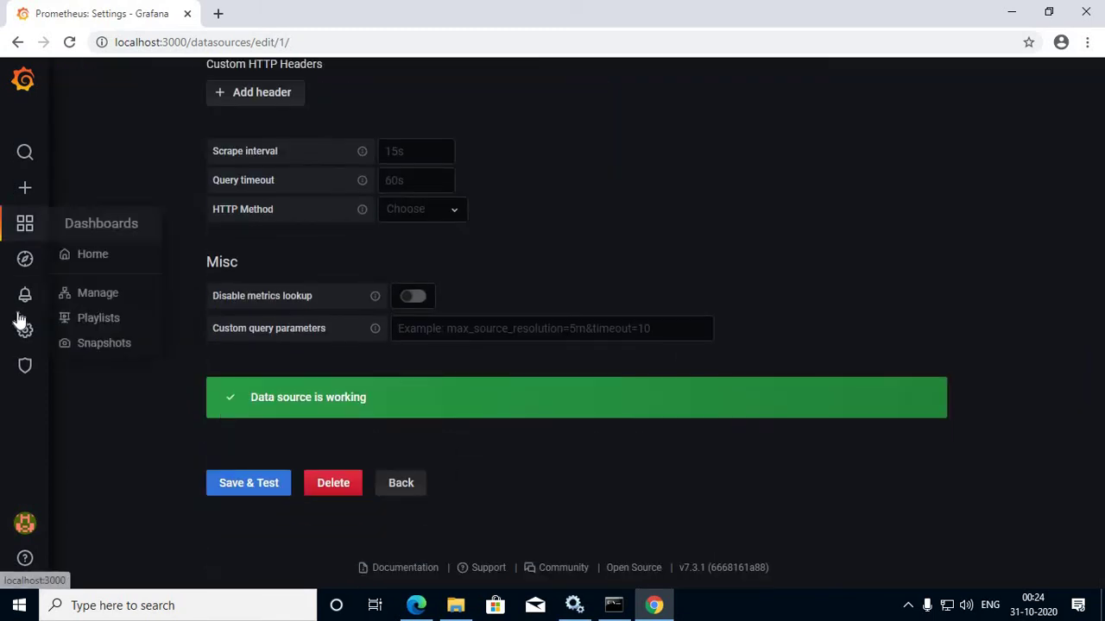
Step: Rename the Prometheus data source to Home-PC
mouse_move(25, 330)
left_click(102, 365)
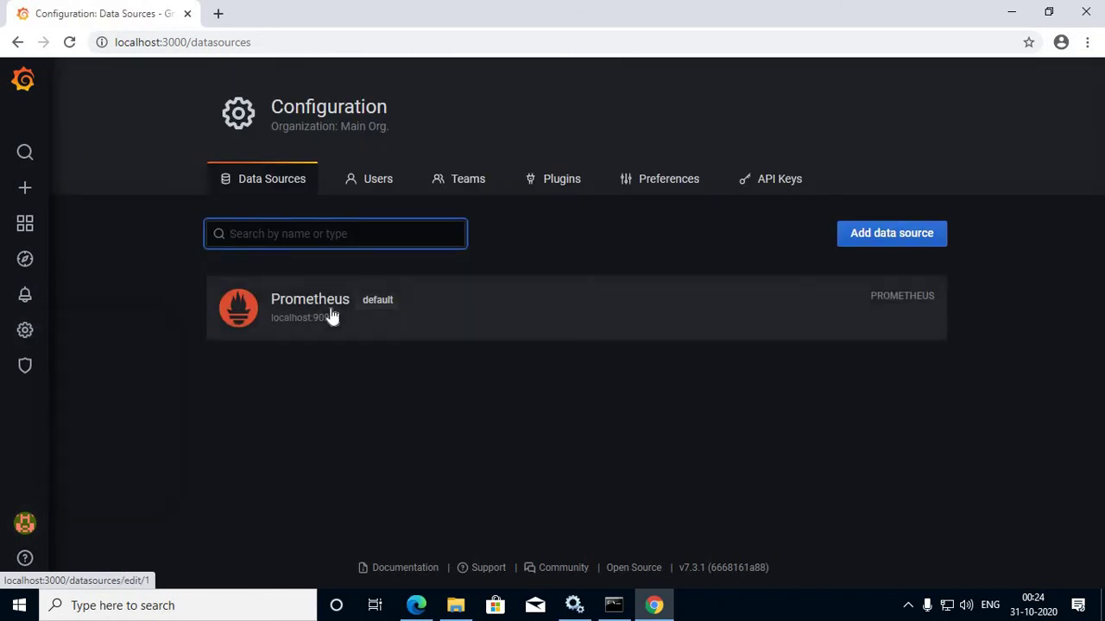
left_click(818, 315)
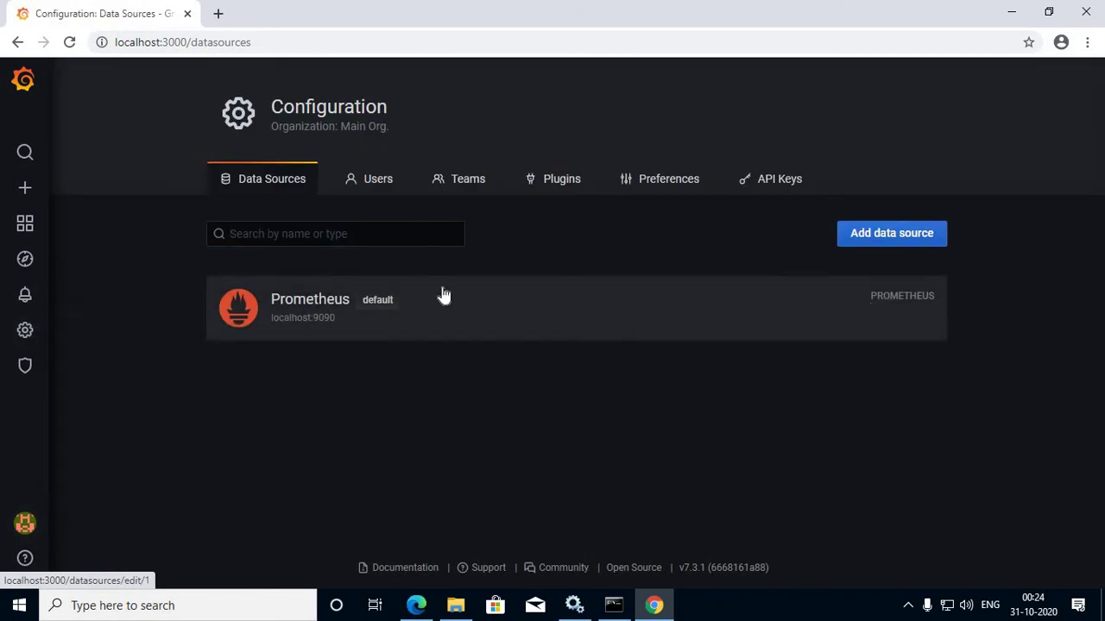
left_click(442, 290)
double_click(395, 235)
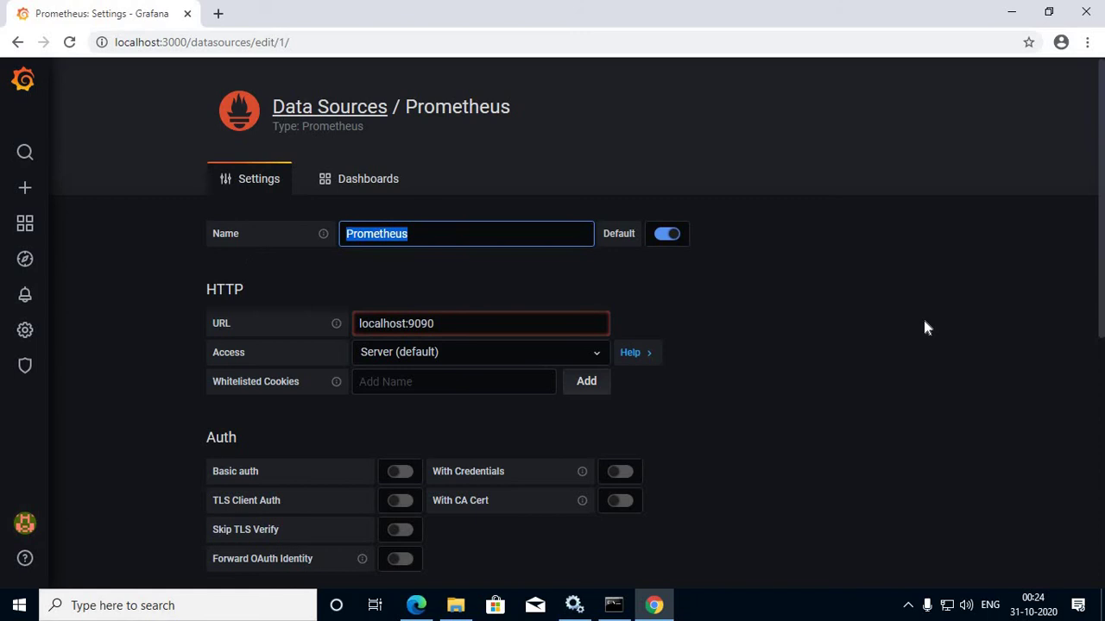
type("Home_")
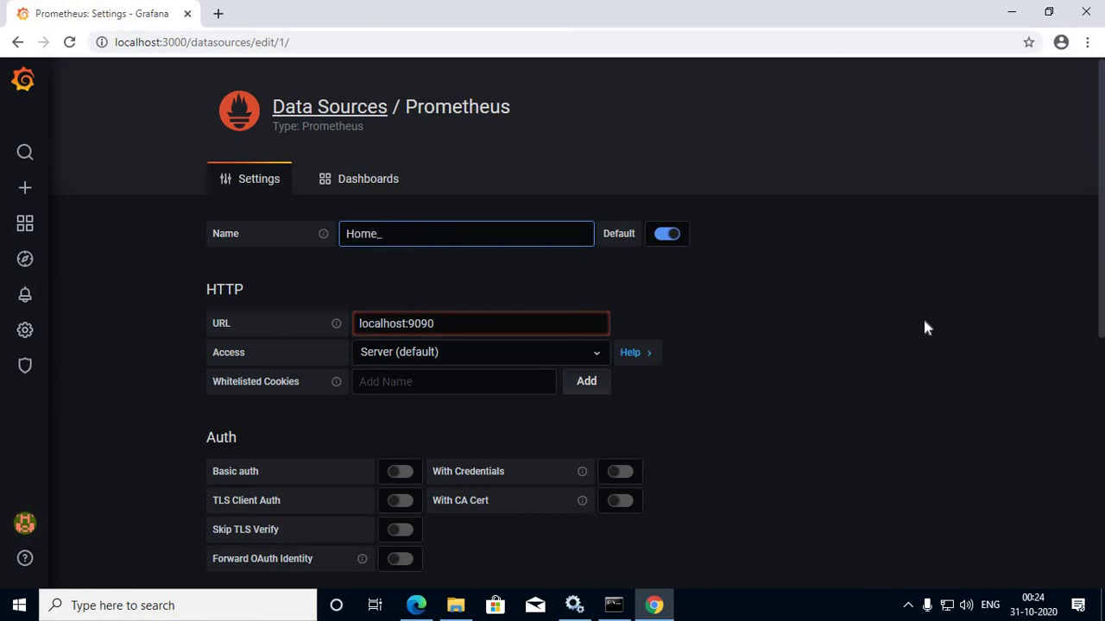
type("P")
key("BackSpace")
type("-PC")
Step: Save and test the Home-PC data source, then return to the data sources list
scroll(783, 458, "down", 6)
left_click(263, 485)
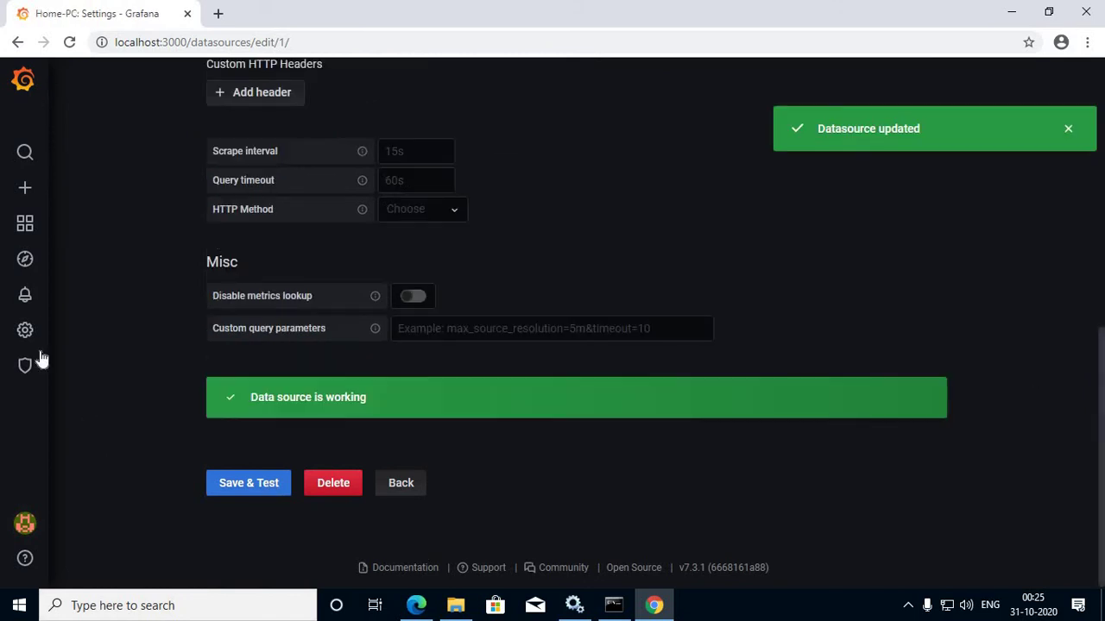
mouse_move(26, 332)
left_click(103, 361)
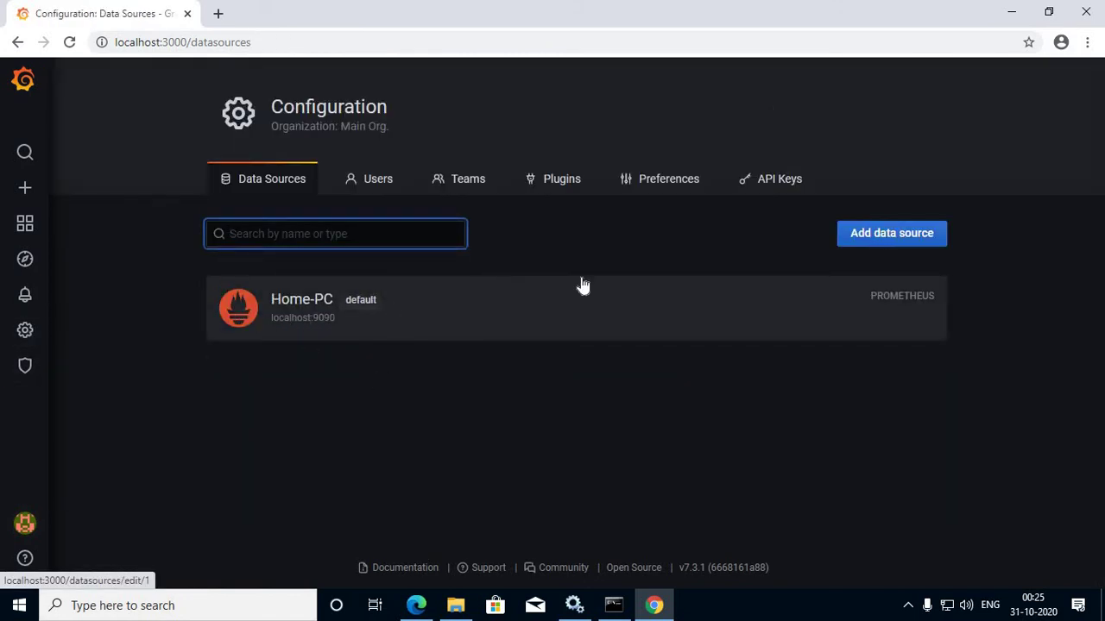
Step: Bring the File Explorer window with the downloaded dashboard files to the front
mouse_move(37, 230)
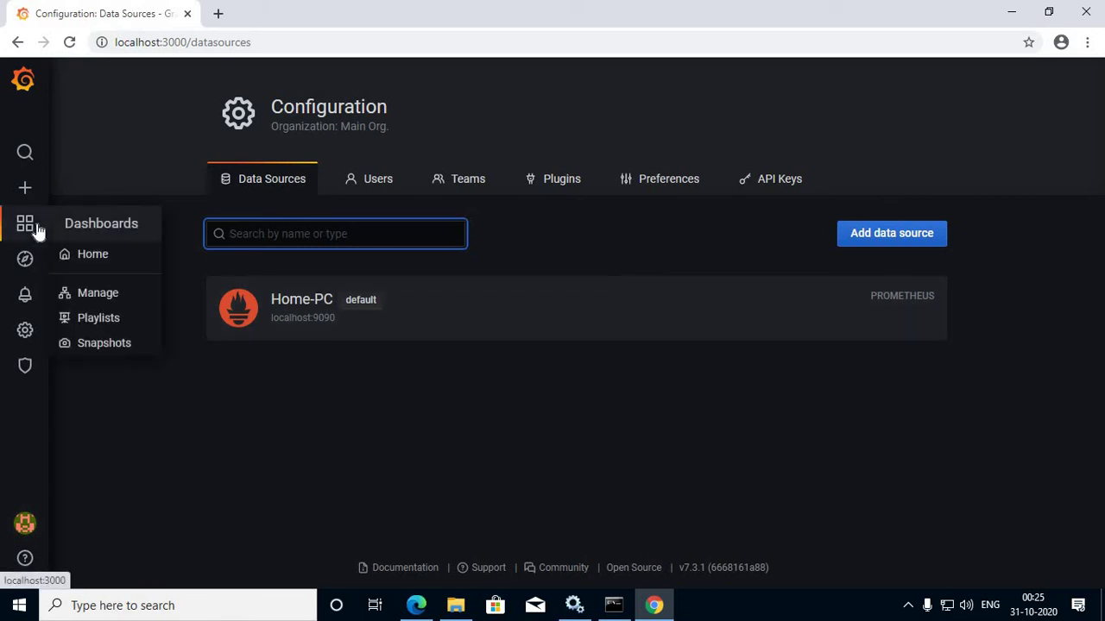
mouse_move(24, 187)
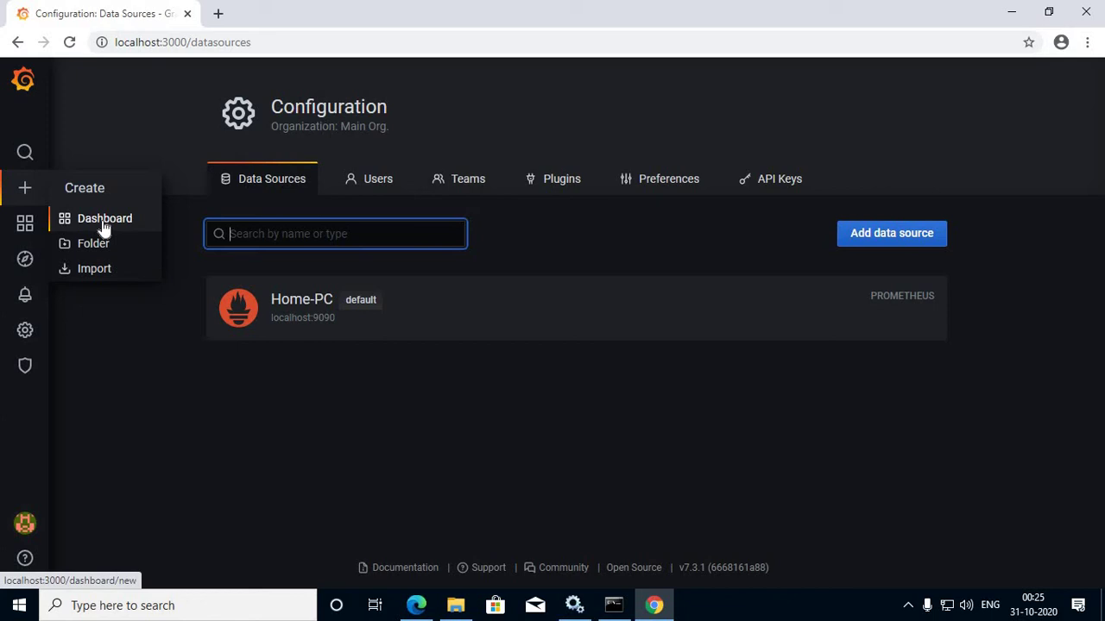
left_click(456, 606)
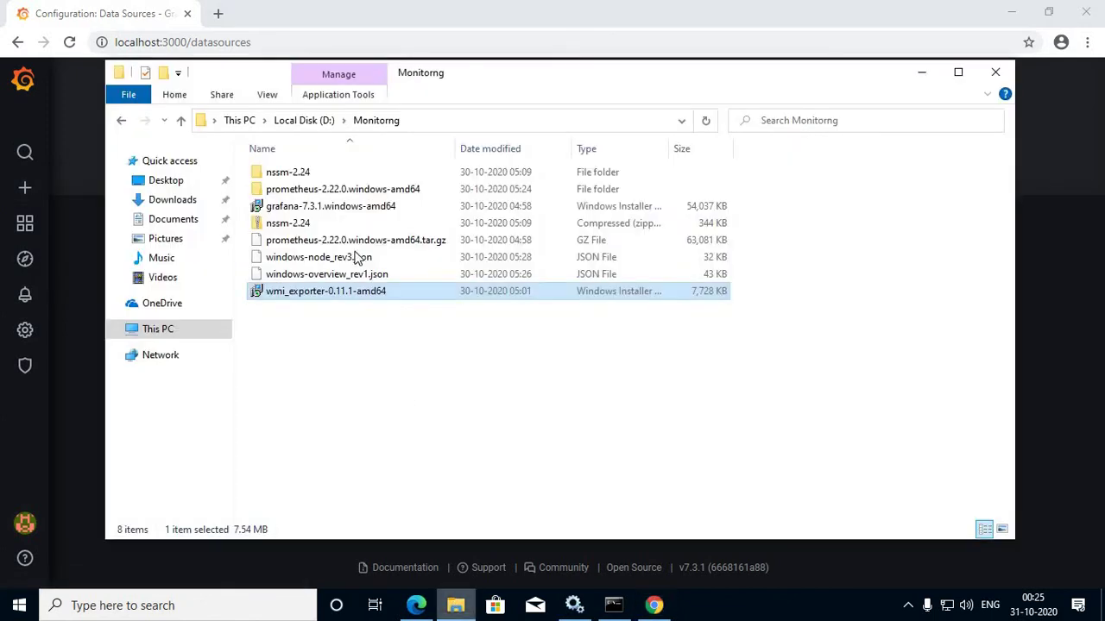
Step: Select windows-overview_rev1.json in the Monitorng folder, then switch back to Grafana in Chrome
left_click(311, 275)
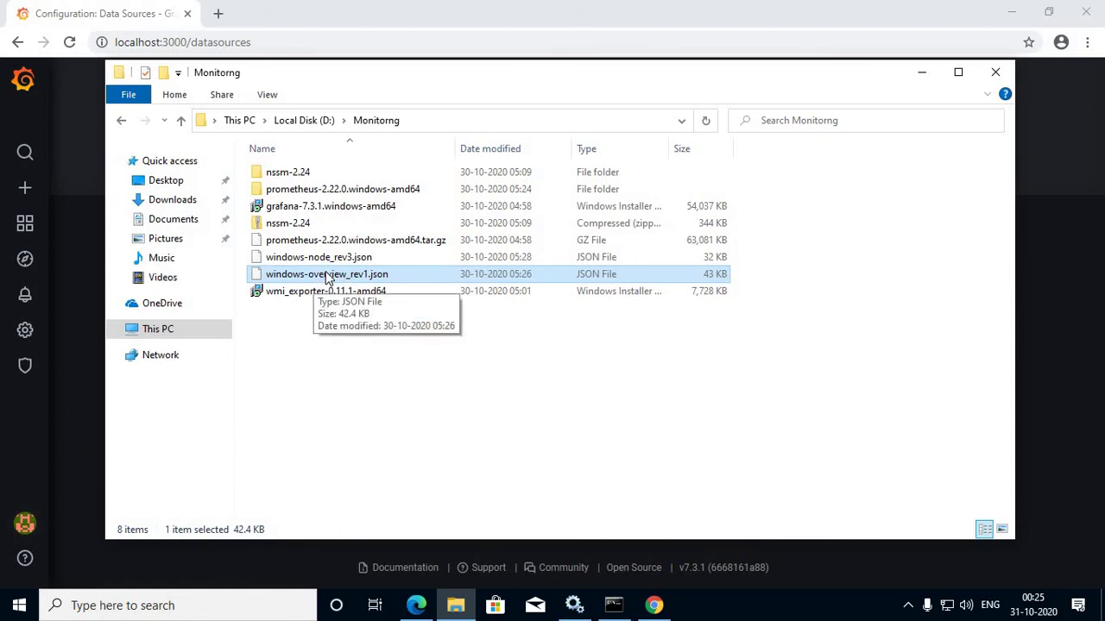
left_click(653, 605)
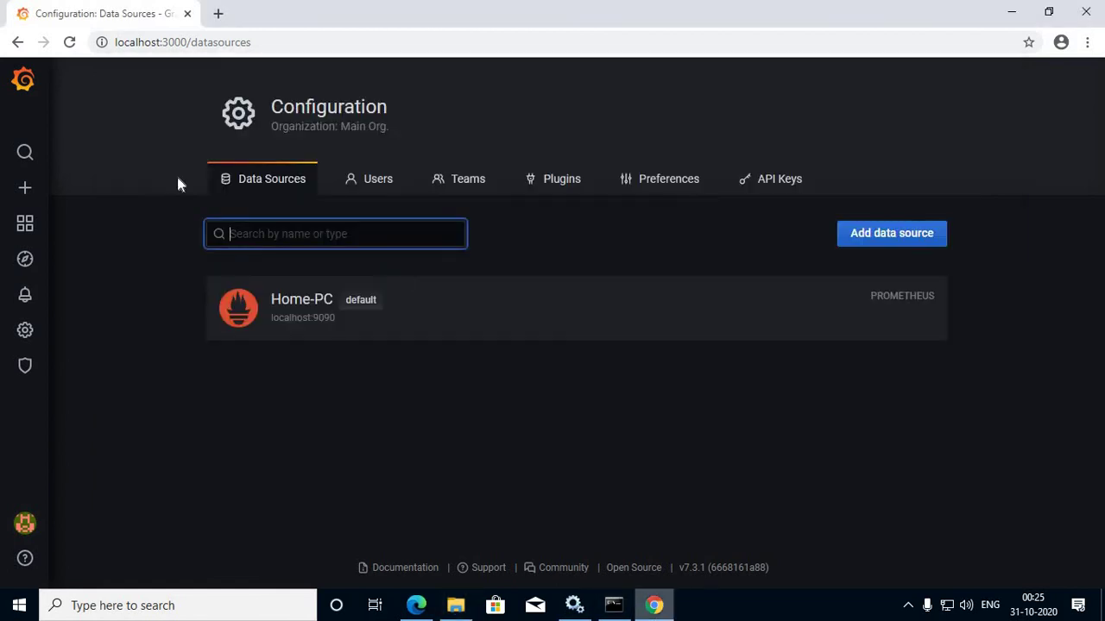
Step: Upload windows-overview_rev1.json from Local Disk (D:)\Monitorng to Grafana's dashboard import page
mouse_move(17, 183)
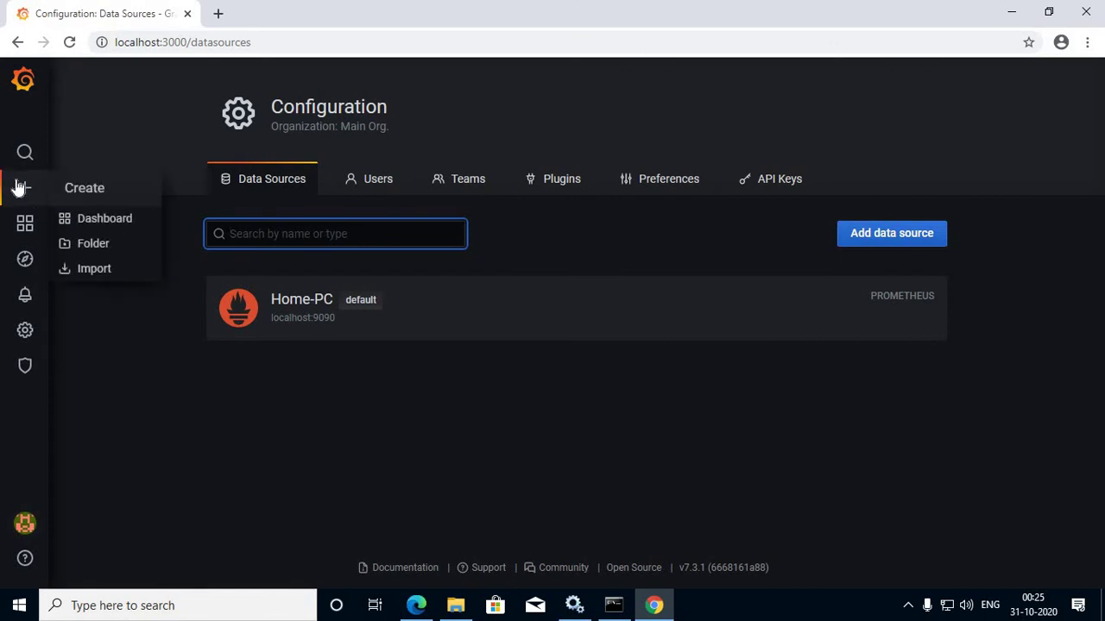
left_click(102, 274)
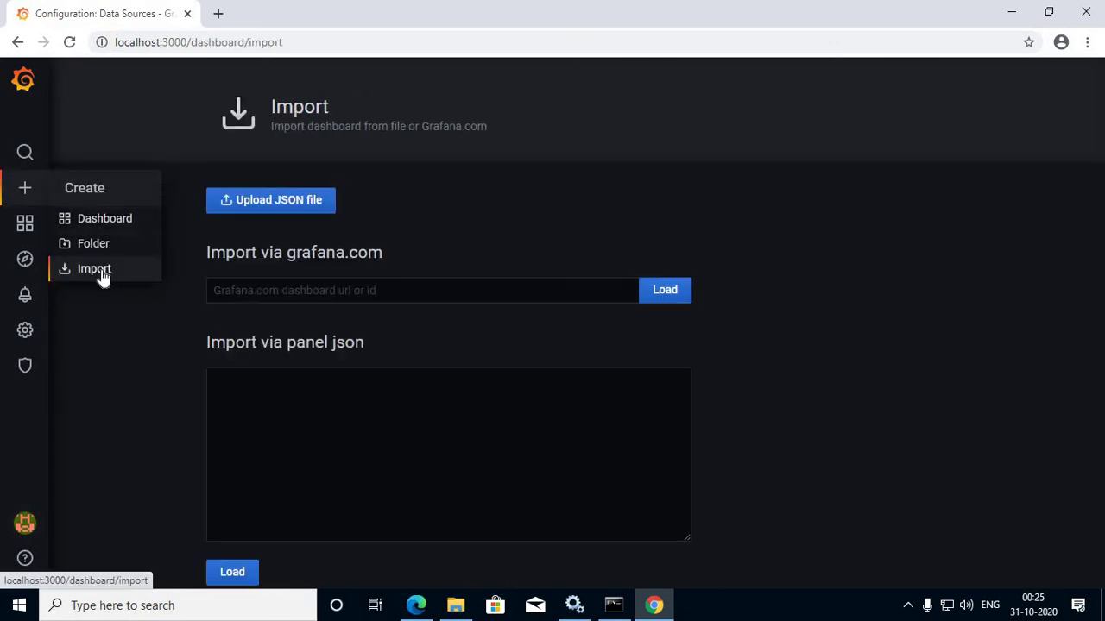
left_click(257, 202)
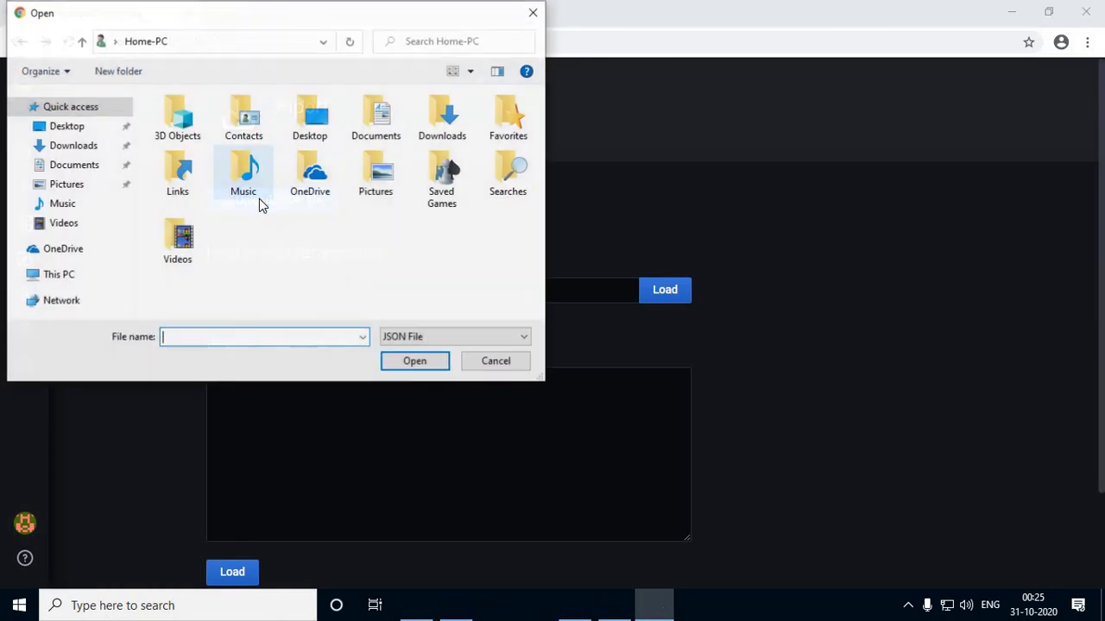
left_click(59, 274)
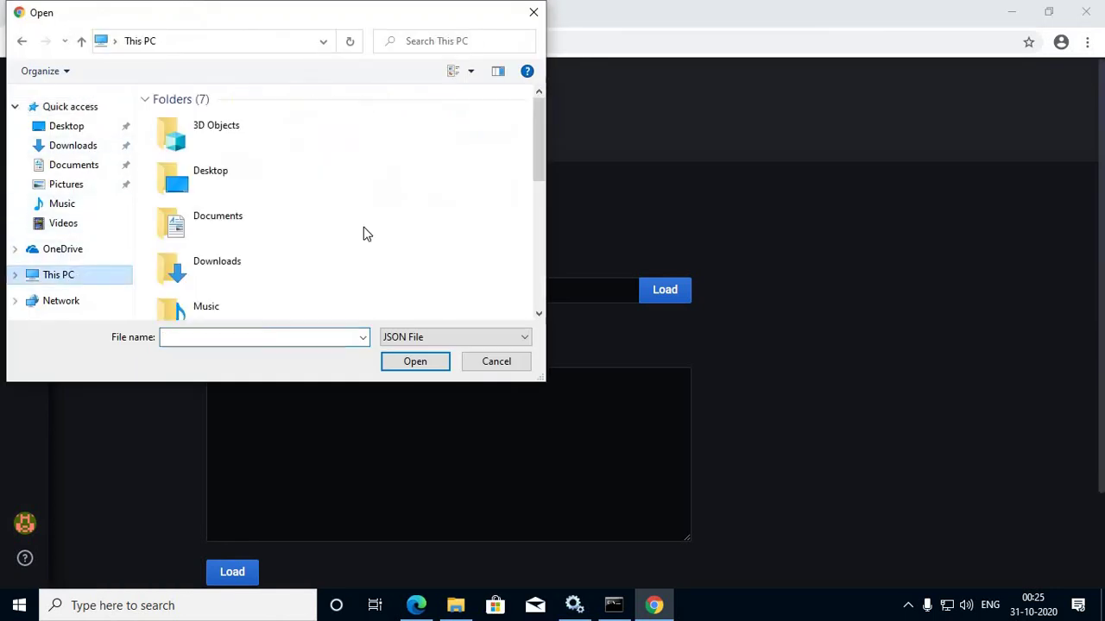
scroll(366, 234, "down", 3)
scroll(288, 235, "down", 2)
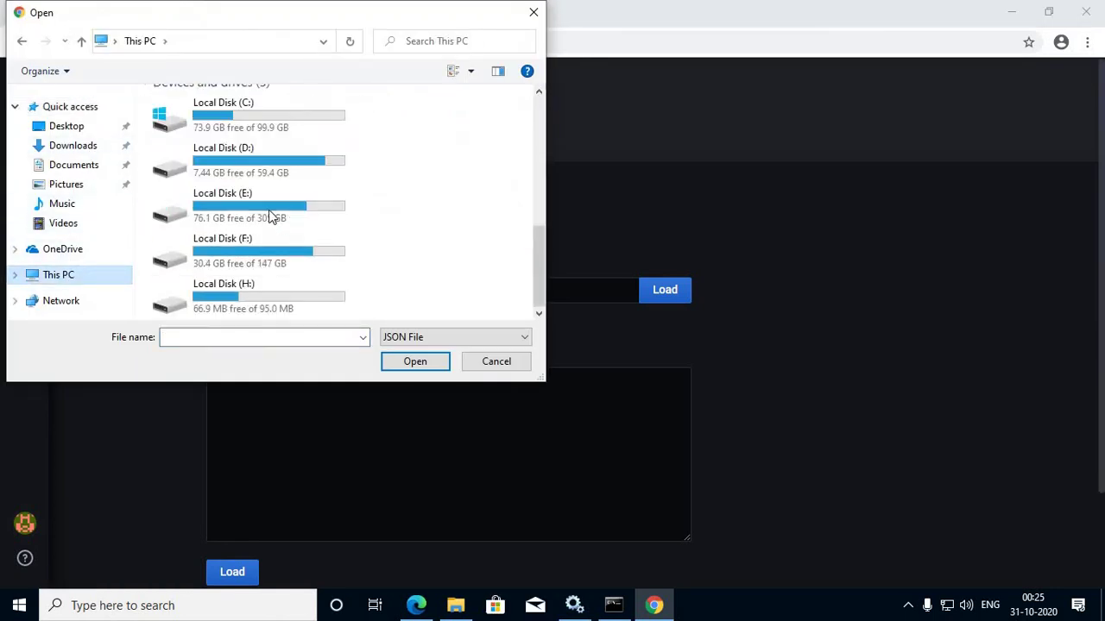
double_click(246, 169)
double_click(195, 152)
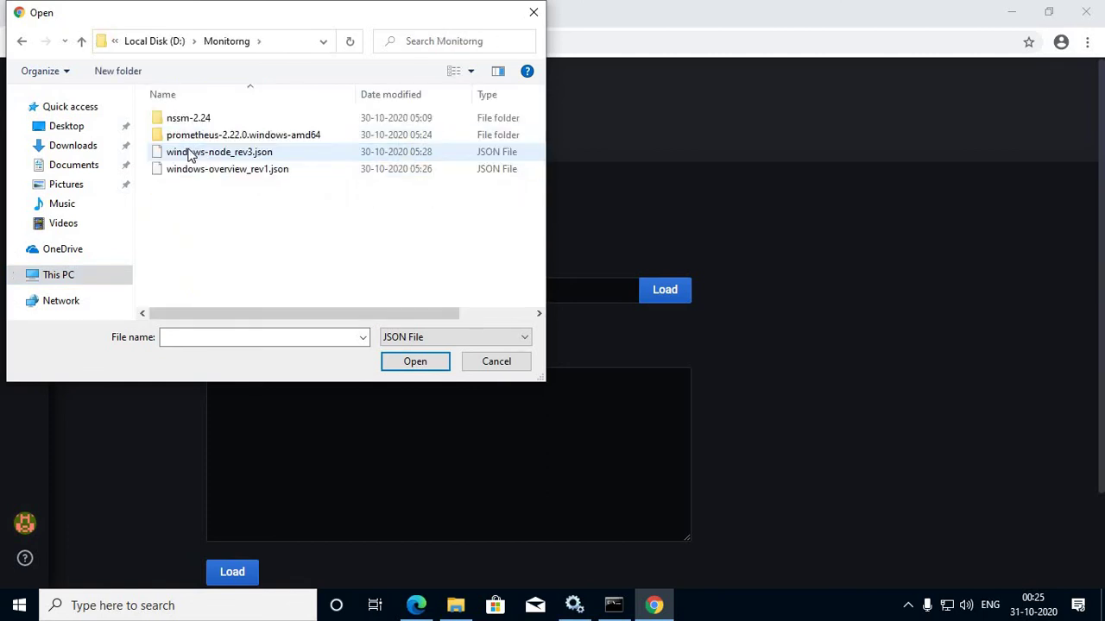
left_click(226, 170)
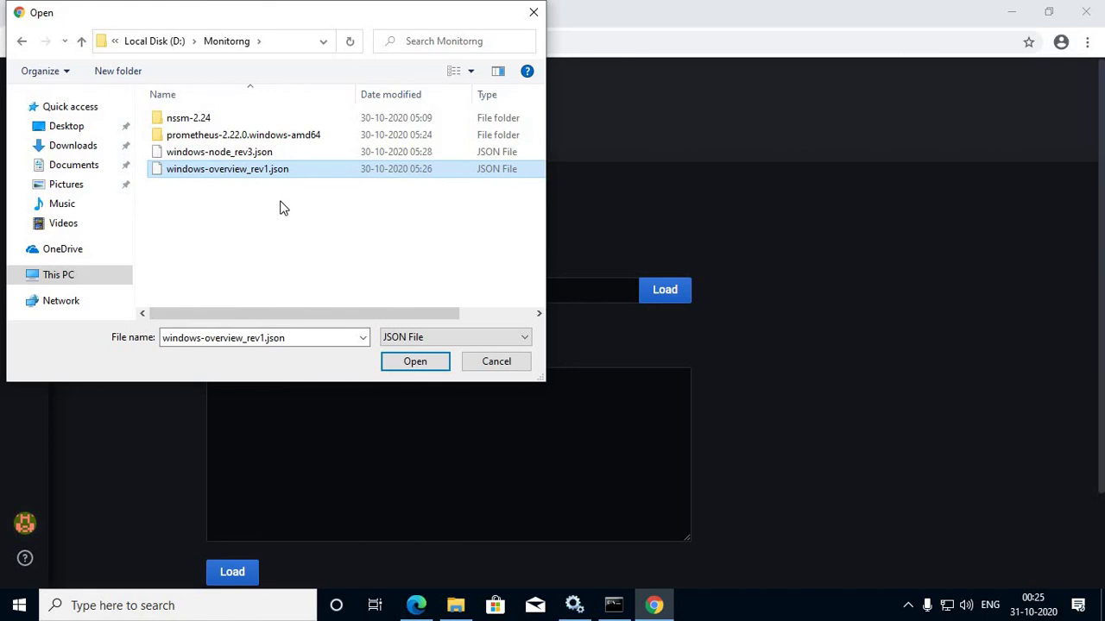
left_click(426, 361)
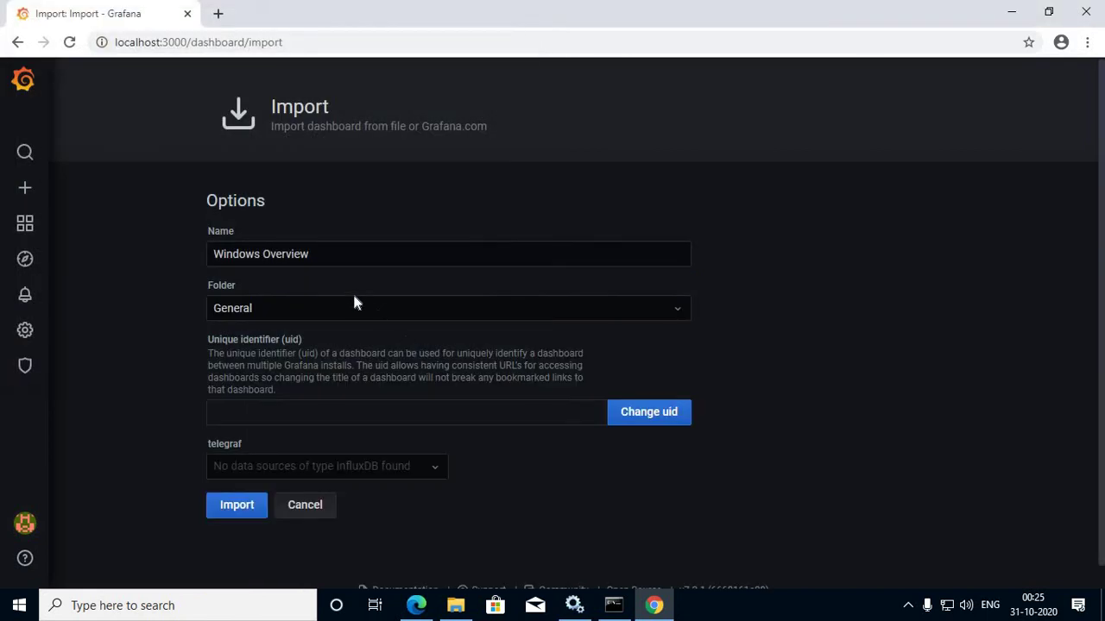
Step: Check the folder options, then cancel the Windows Overview import
left_click(368, 312)
left_click(369, 313)
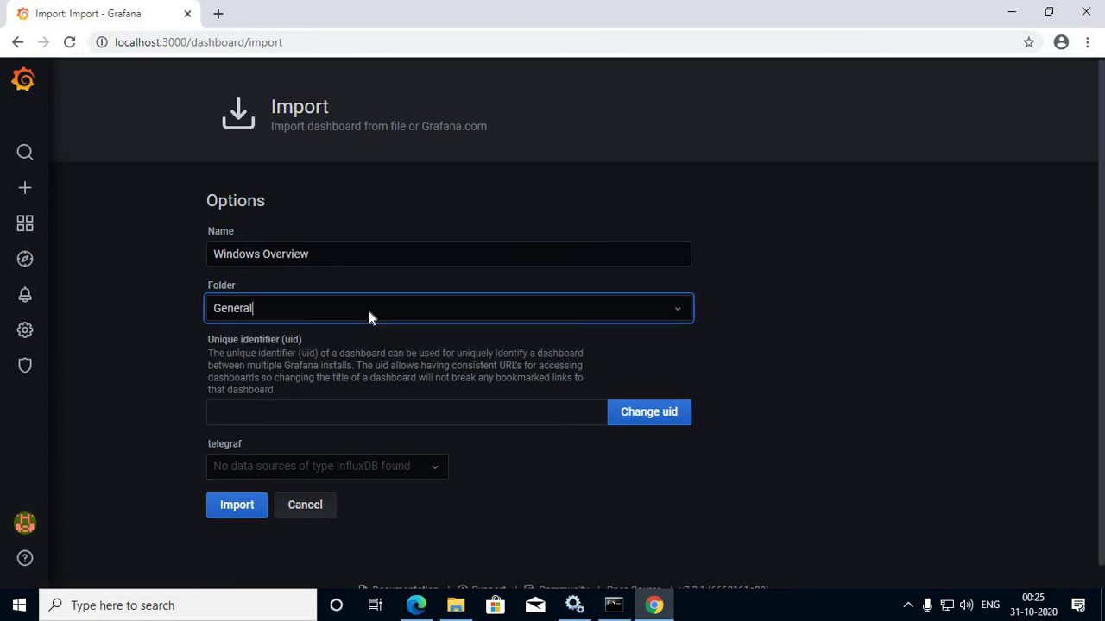
left_click(566, 419)
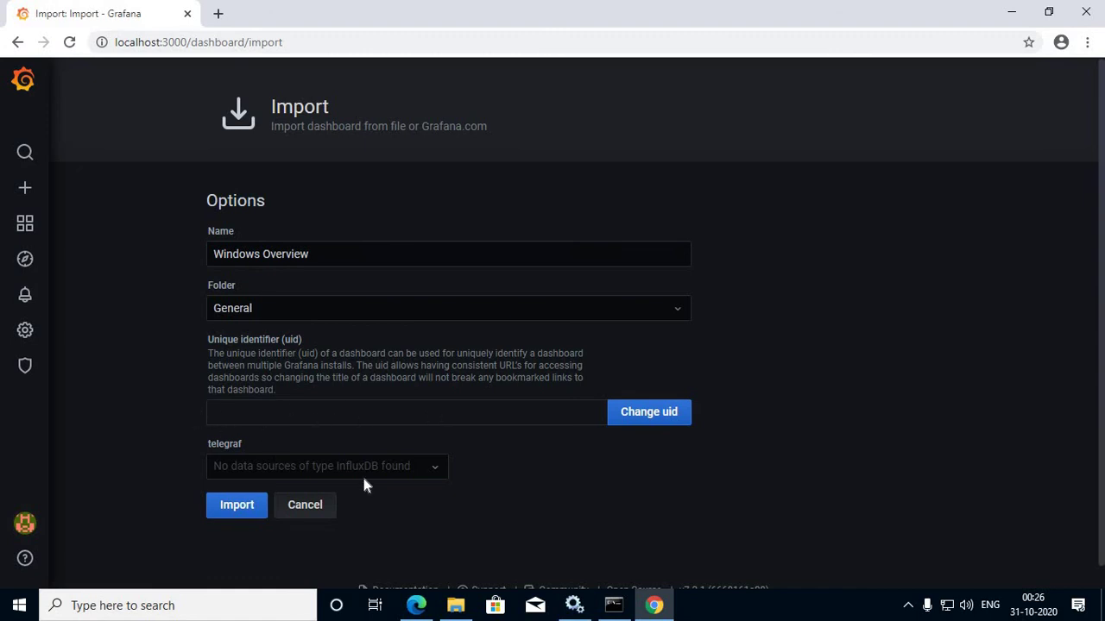
scroll(356, 458, "down", 2)
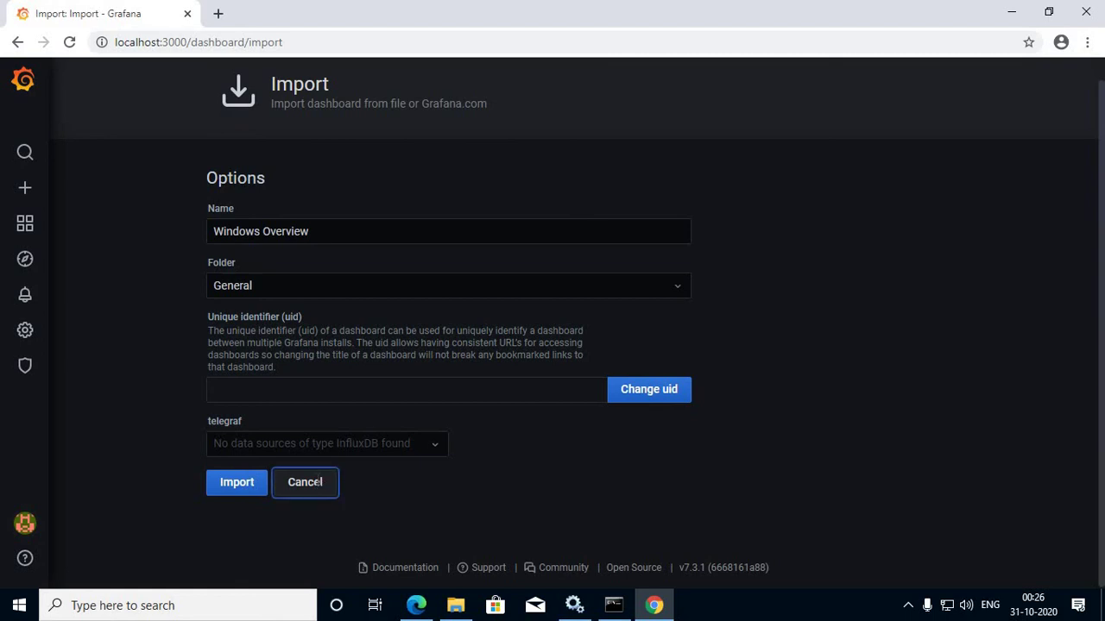
left_click(312, 483)
Step: Import windows-node_rev3.json as the Windows Node dashboard using the Home-PC Prometheus source
left_click(268, 175)
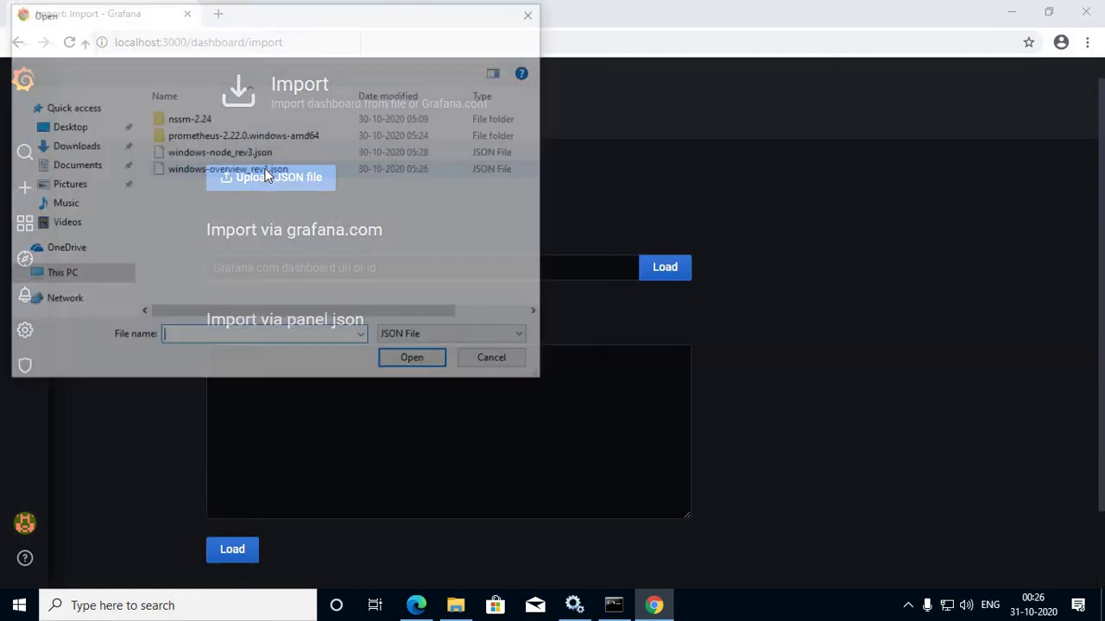
left_click(241, 160)
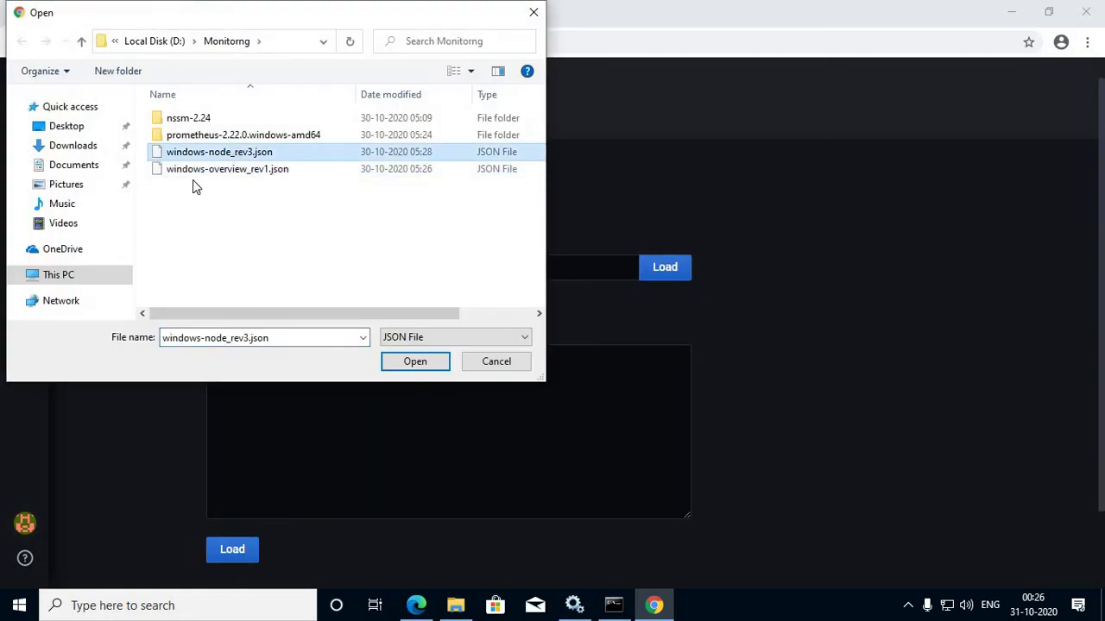
left_click(413, 364)
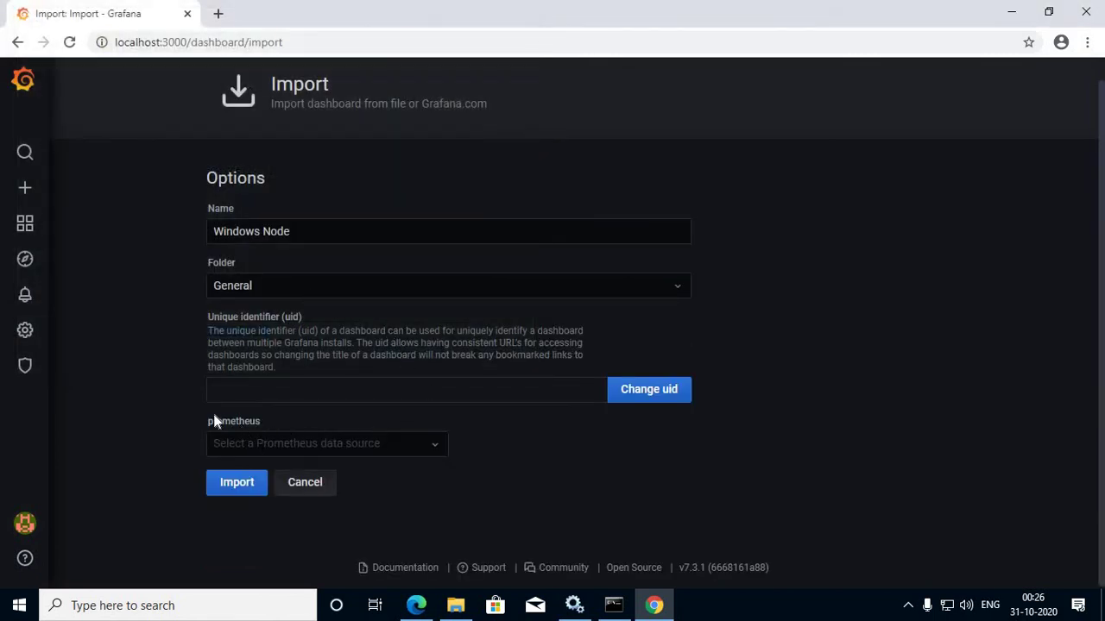
double_click(262, 426)
left_click(410, 436)
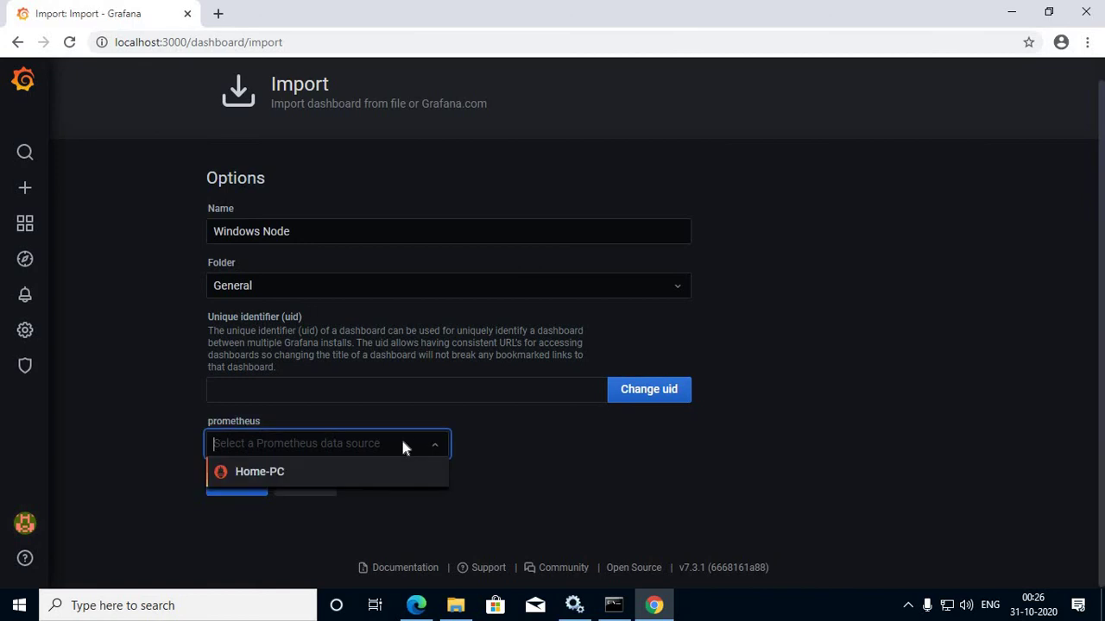
left_click(292, 471)
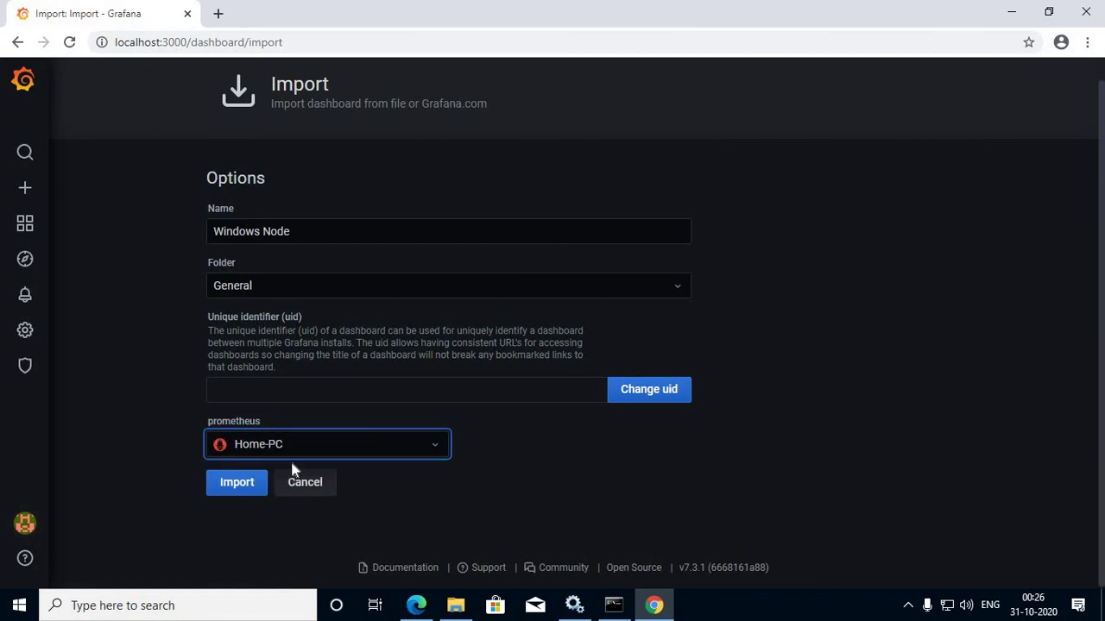
left_click(245, 482)
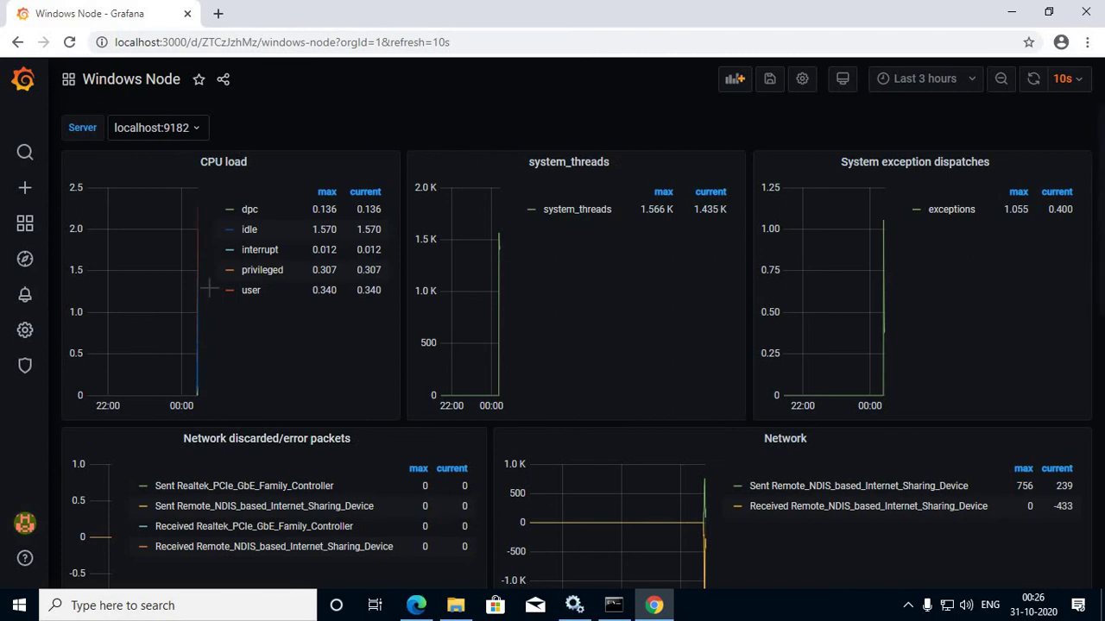
scroll(207, 293, "down", 5)
scroll(621, 237, "down", 1)
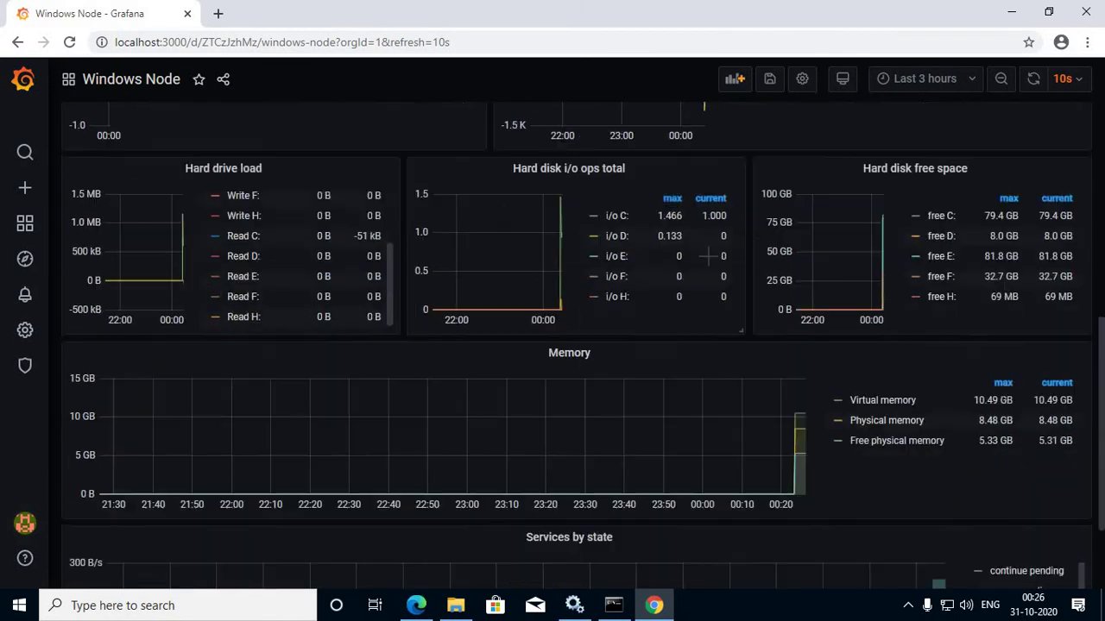
scroll(708, 256, "up", 6)
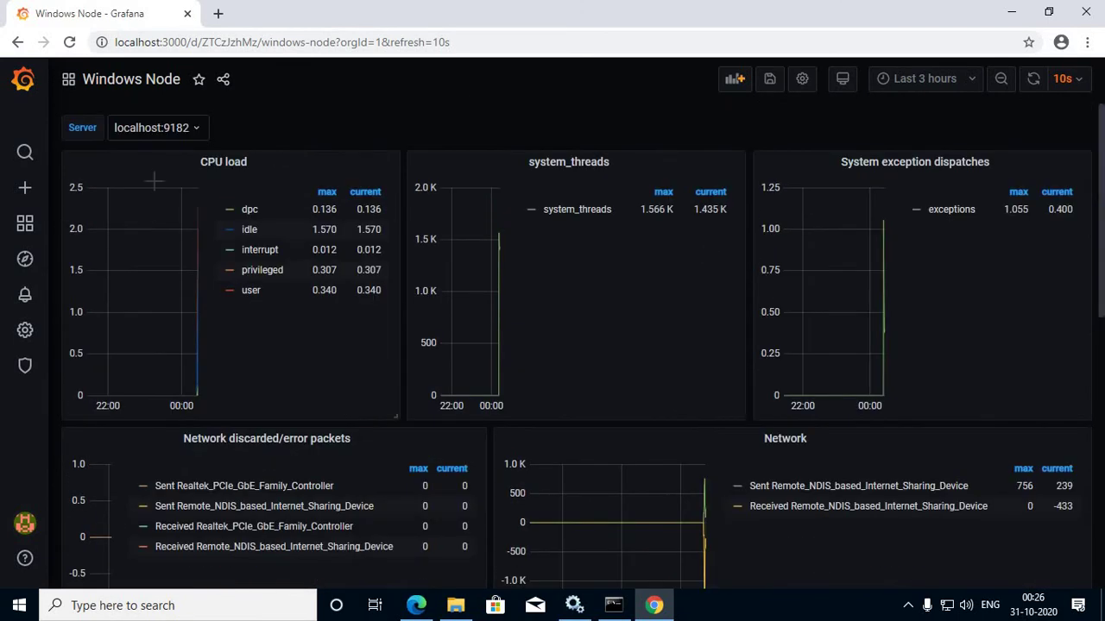
scroll(292, 273, "down", 3)
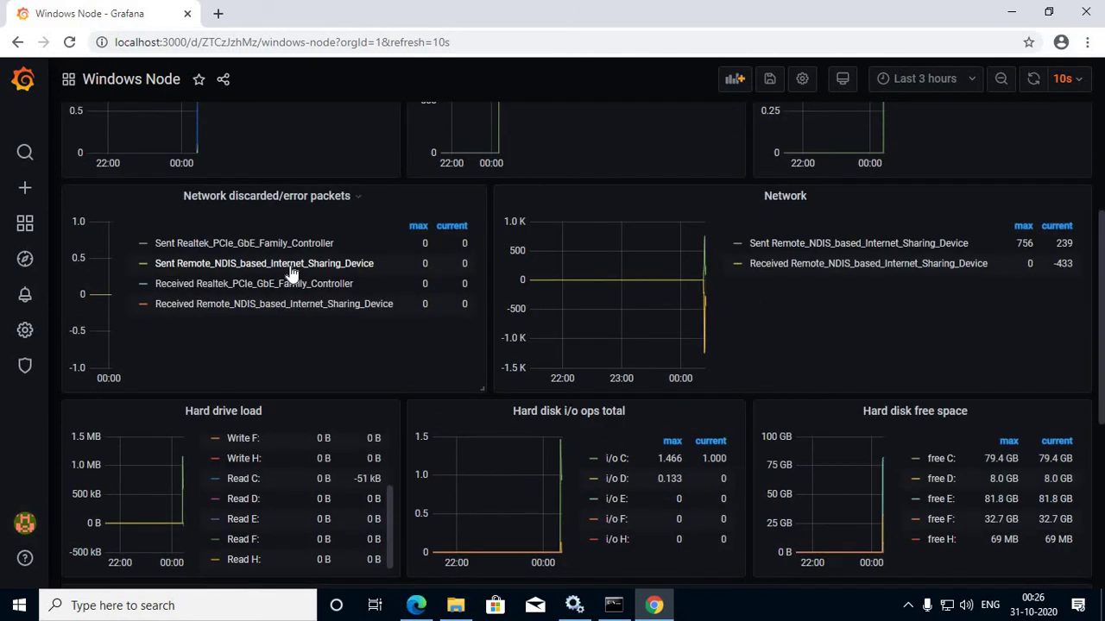
scroll(291, 272, "down", 4)
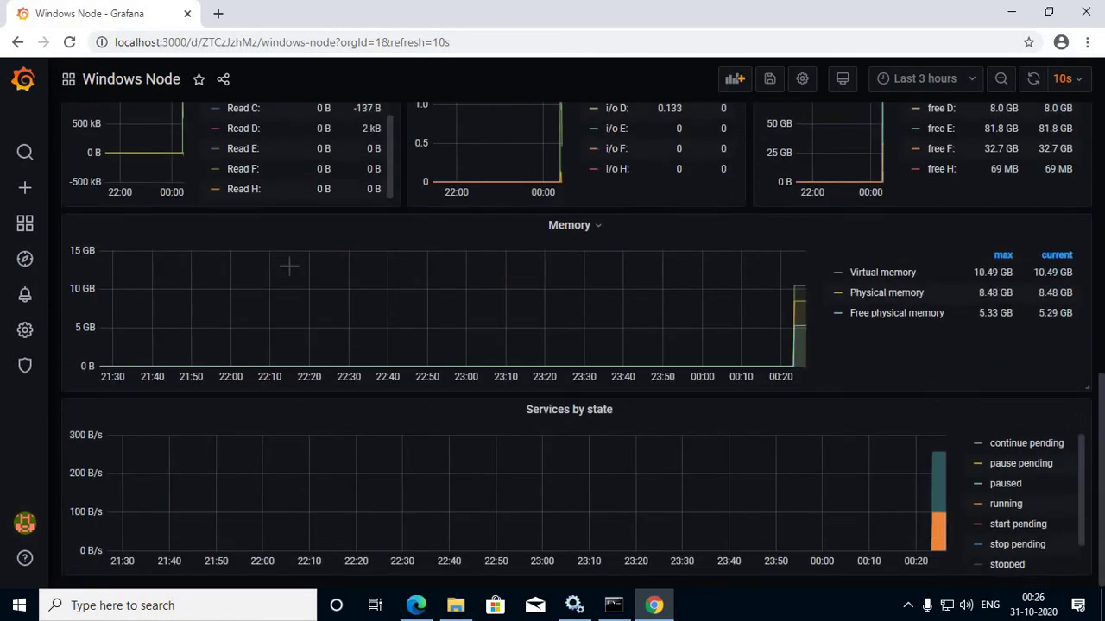
scroll(289, 267, "up", 8)
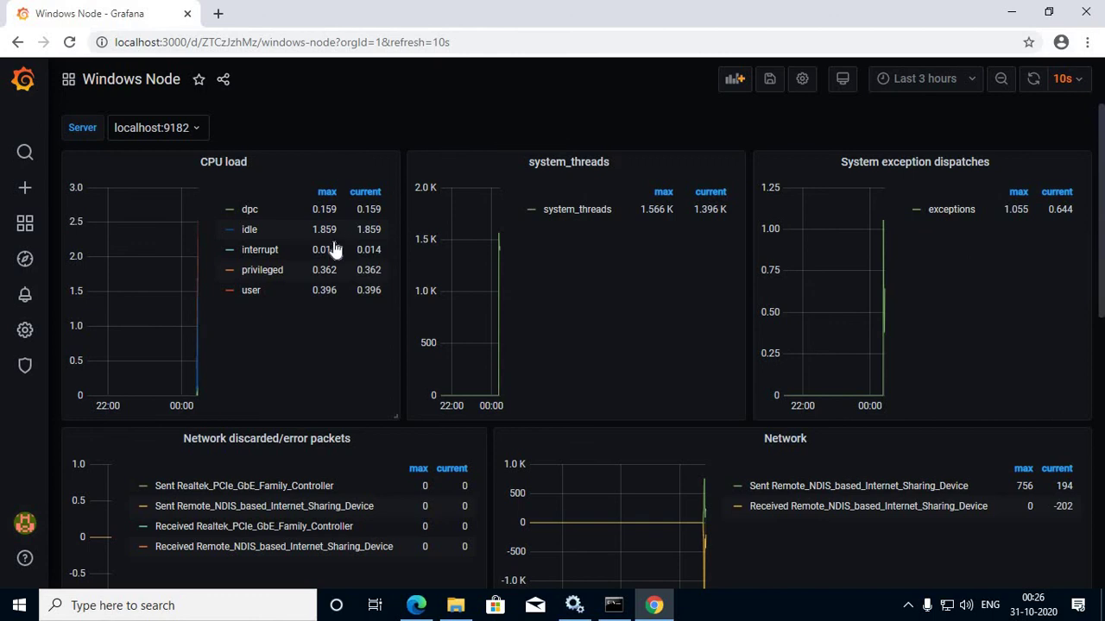
scroll(331, 239, "down", 3)
scroll(334, 243, "down", 3)
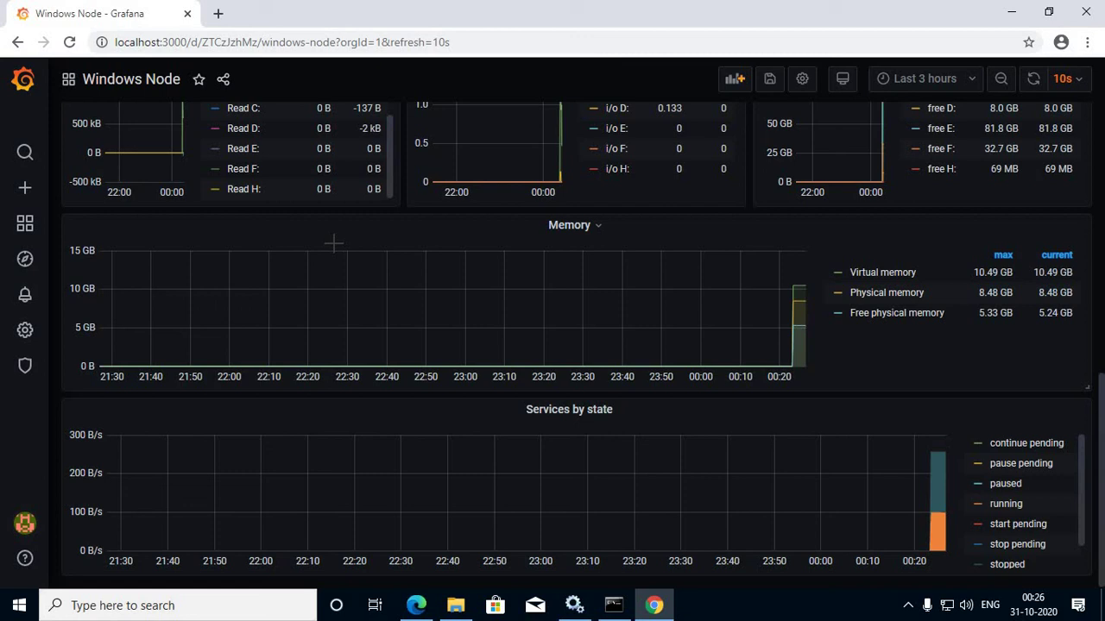
scroll(334, 246, "up", 3)
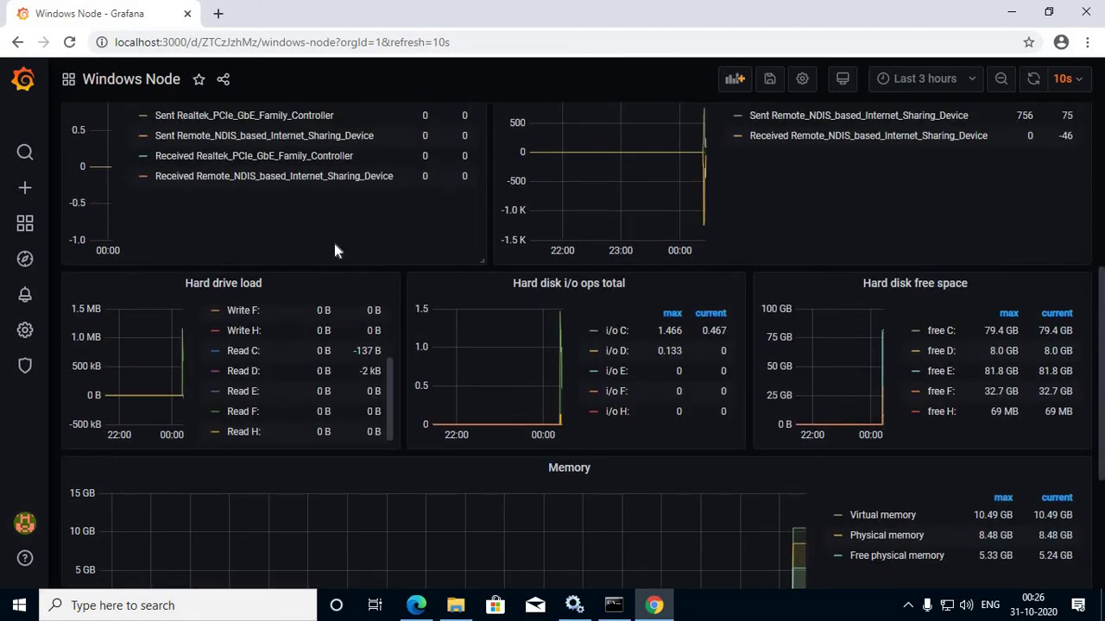
scroll(334, 243, "up", 3)
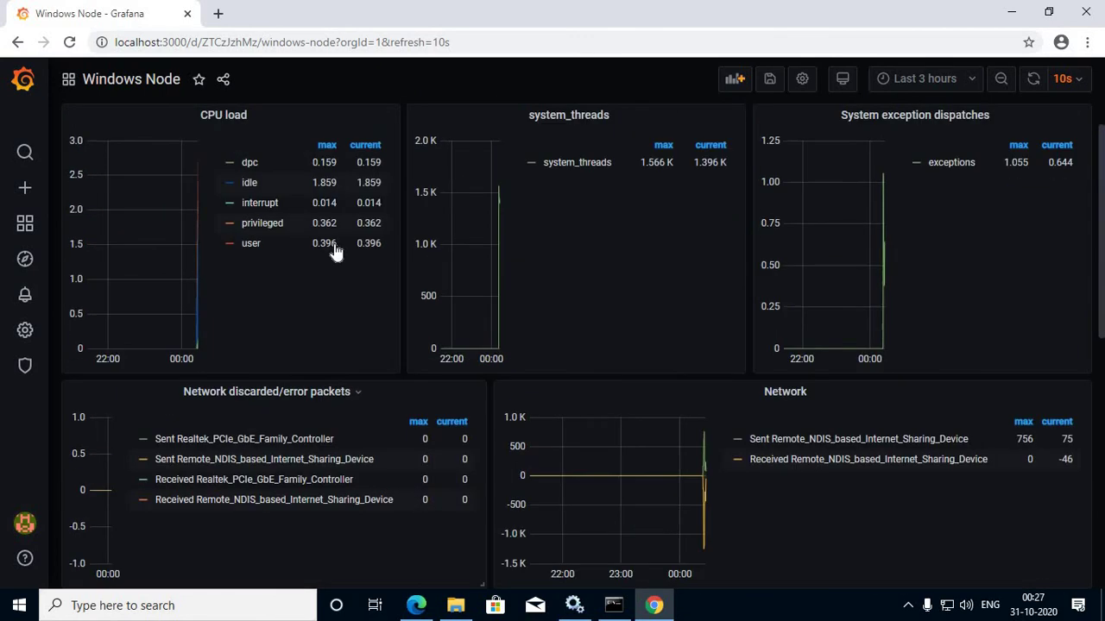
scroll(337, 250, "up", 2)
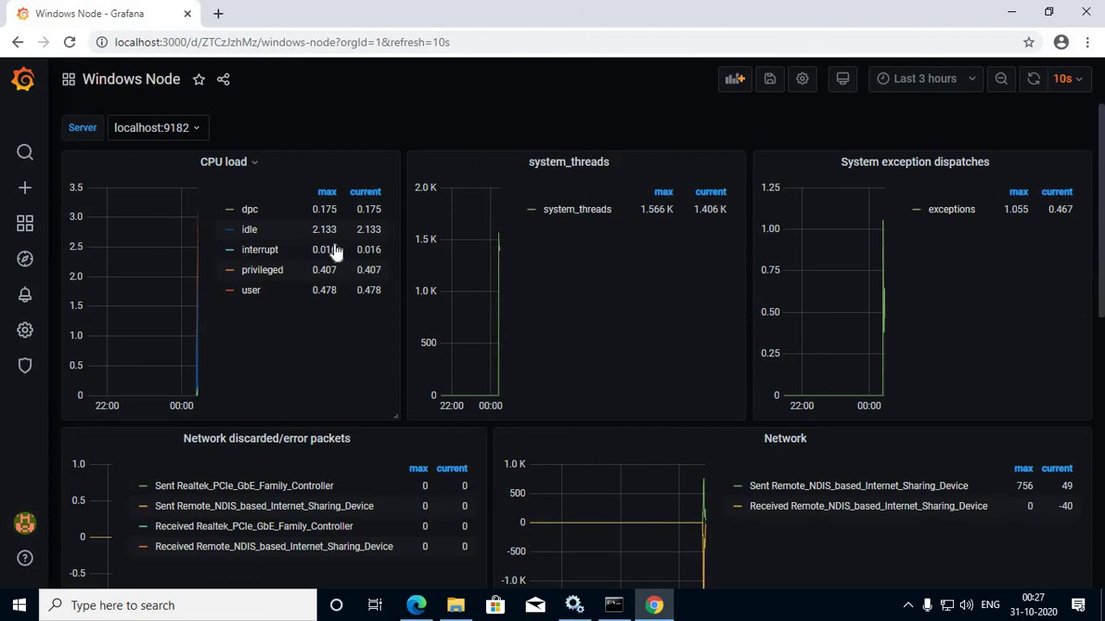
scroll(384, 263, "down", 4)
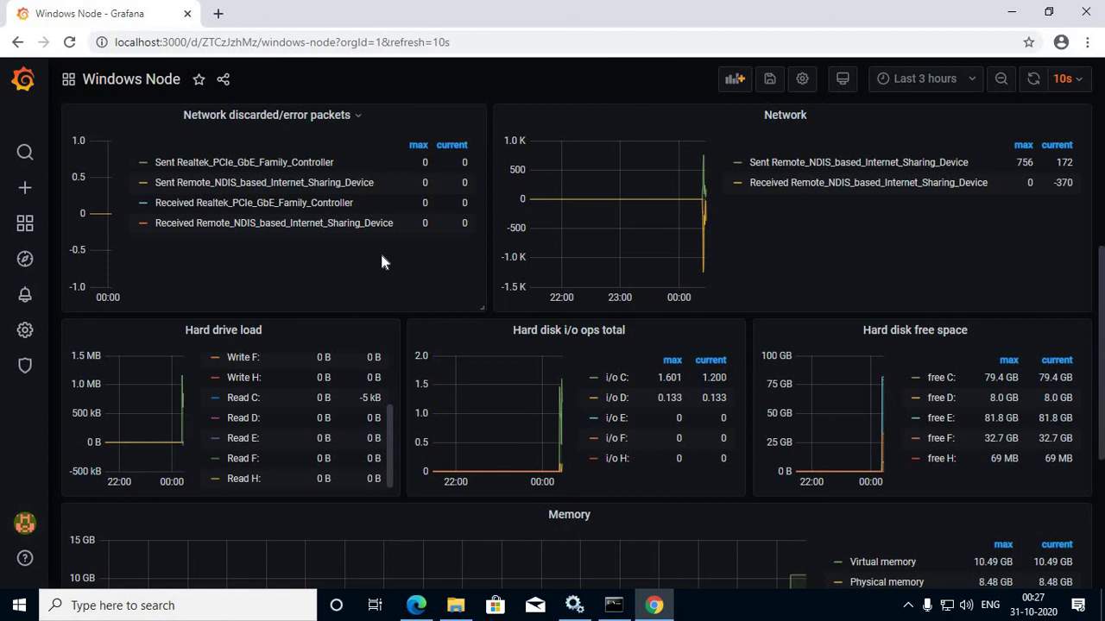
scroll(382, 256, "down", 3)
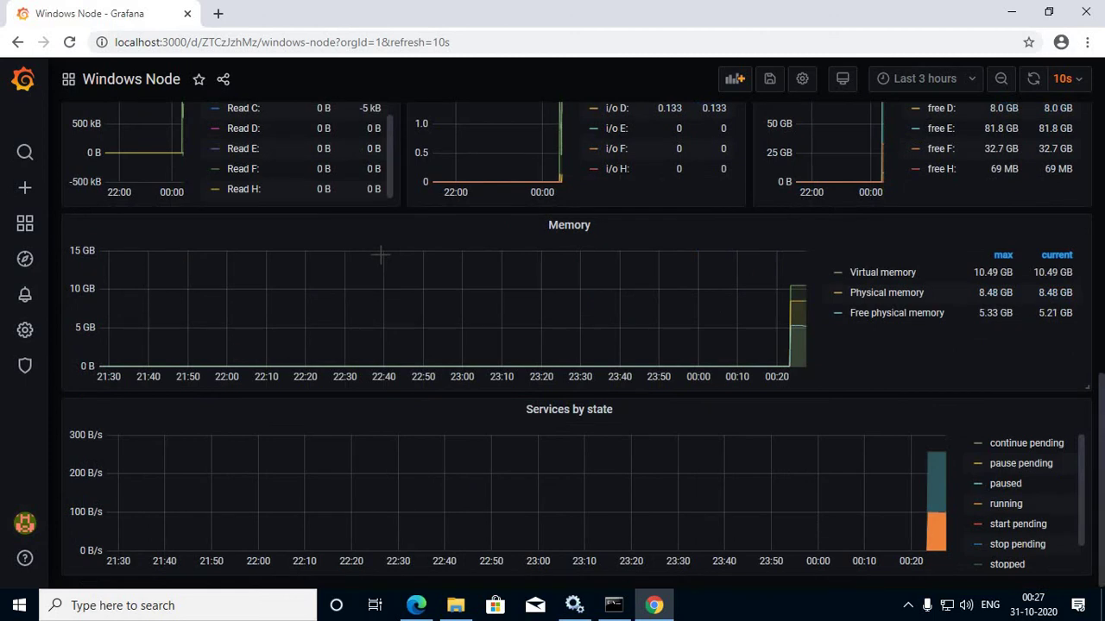
scroll(381, 255, "up", 7)
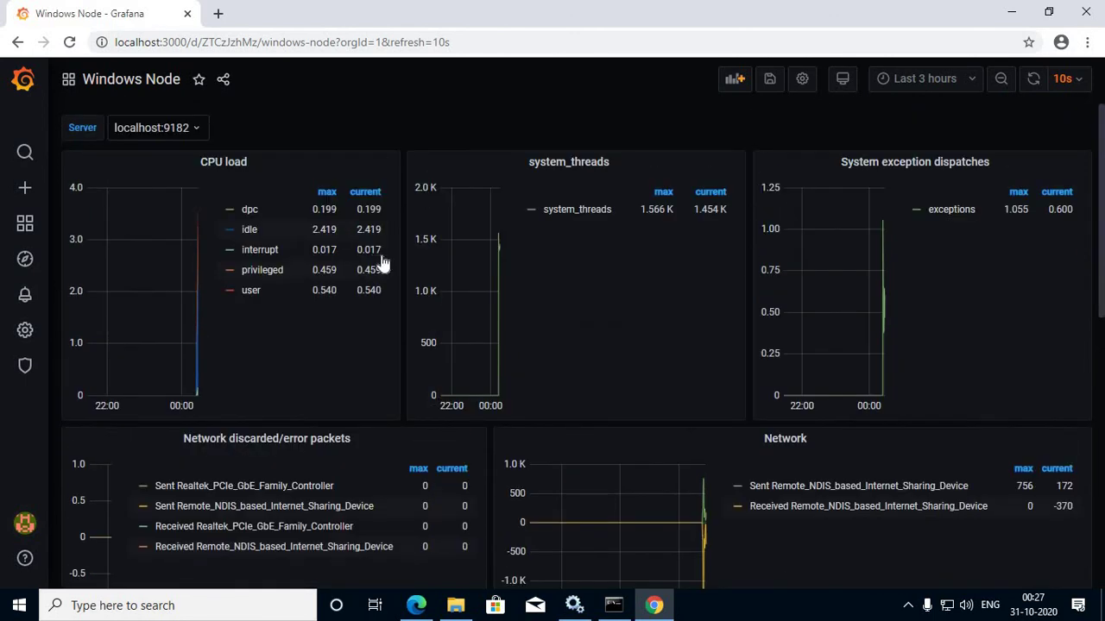